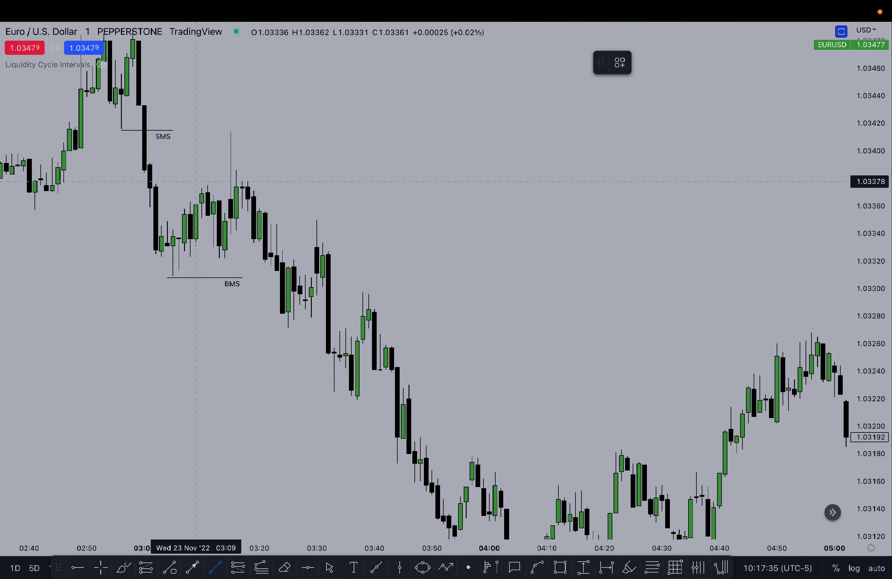
Draw a horizontal trend line at about 1.03378 from the 03:09 candle to 03:16, above the pullback high.
left_click(195, 181)
left_click(236, 182)
left_click(219, 160)
Draw a horizontal trend line at about 1.03323 from the 03:13 low to 03:20 and label it SMS.
left_click(215, 569)
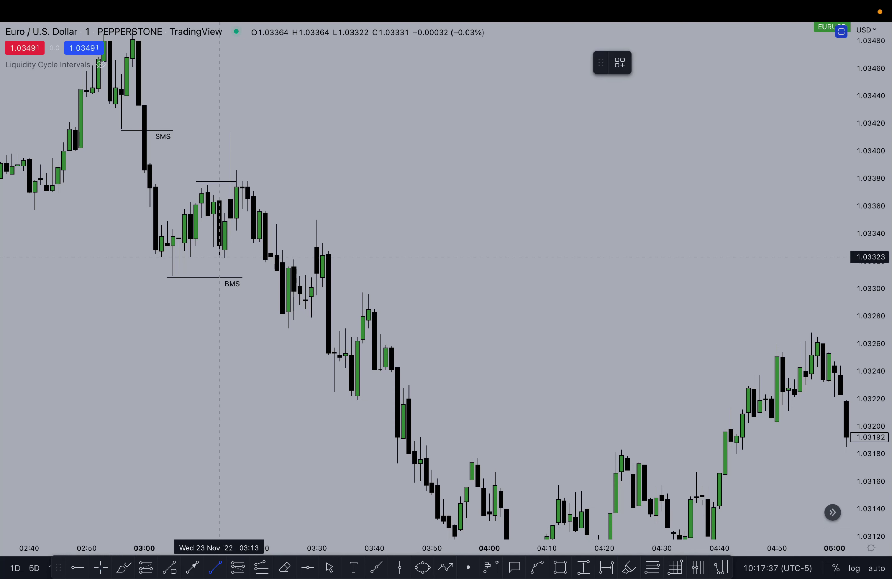
left_click(263, 257)
left_click(260, 255)
left_click(263, 289)
double_click(259, 257)
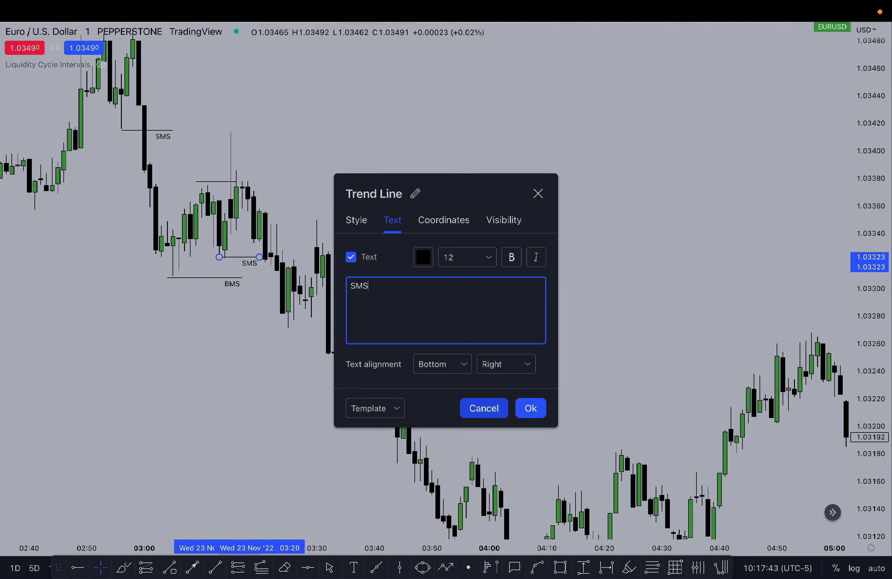
left_click(531, 409)
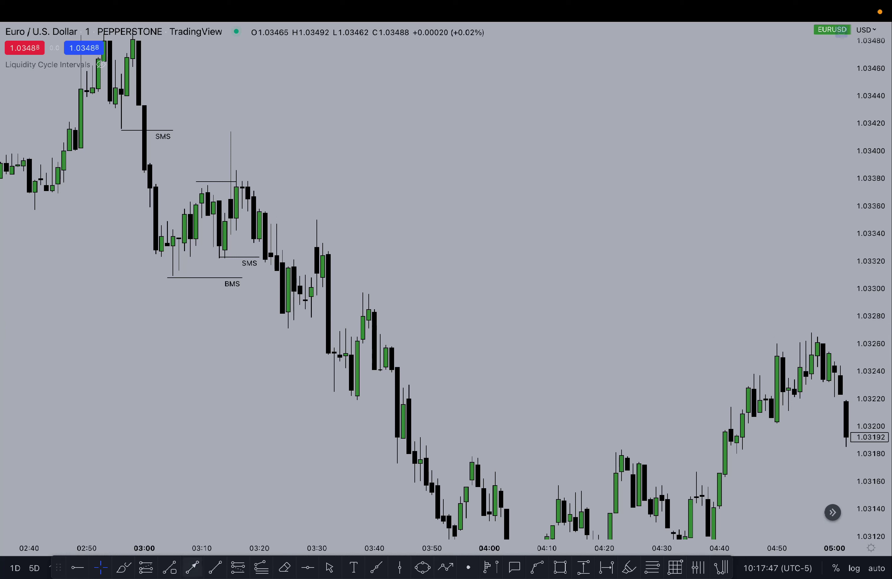
Draw a horizontal trend line at about 1.03271 from the 03:25 low to 03:31 and label it BMS.
left_click(215, 568)
left_click(322, 329)
left_click(312, 360)
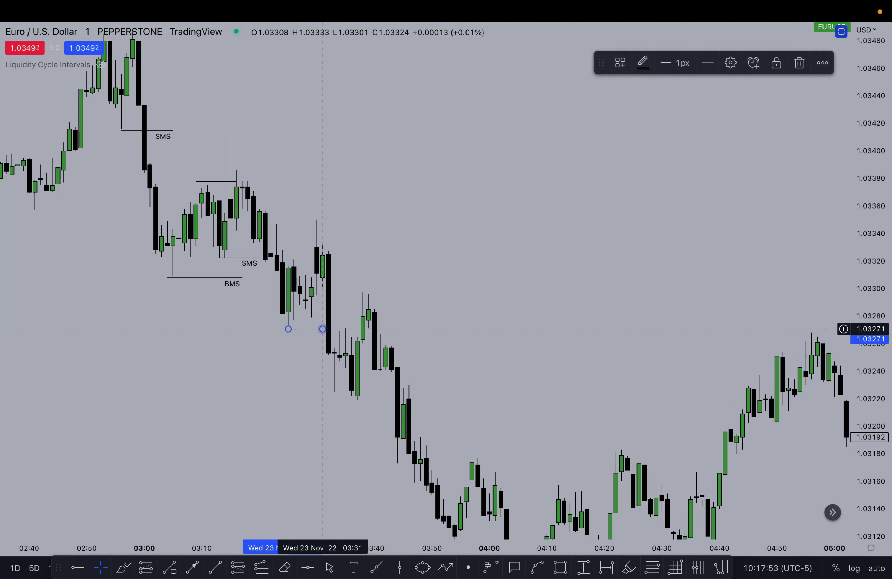
double_click(323, 329)
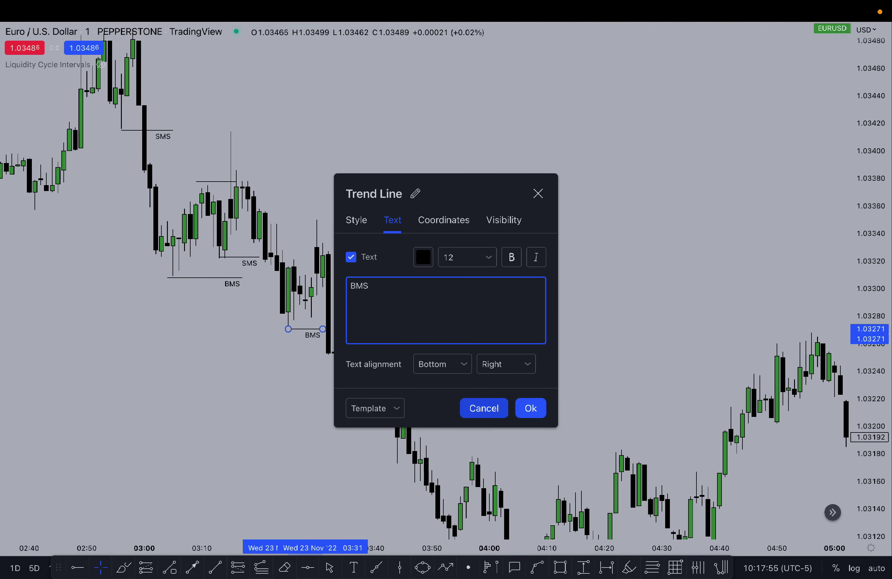
left_click(531, 408)
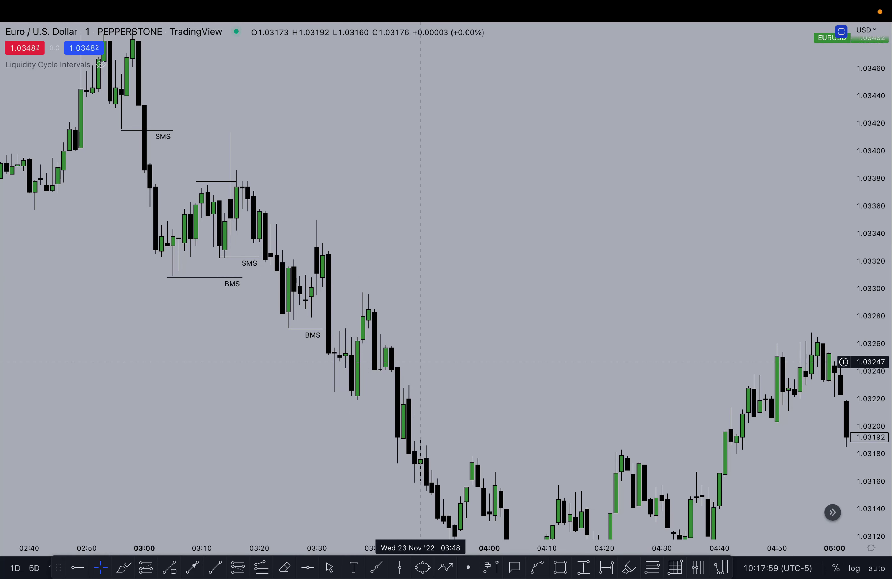
Draw a horizontal trend line at about 1.03272 from the 03:34 high across to 03:41.
left_click_drag(498, 361, 408, 259)
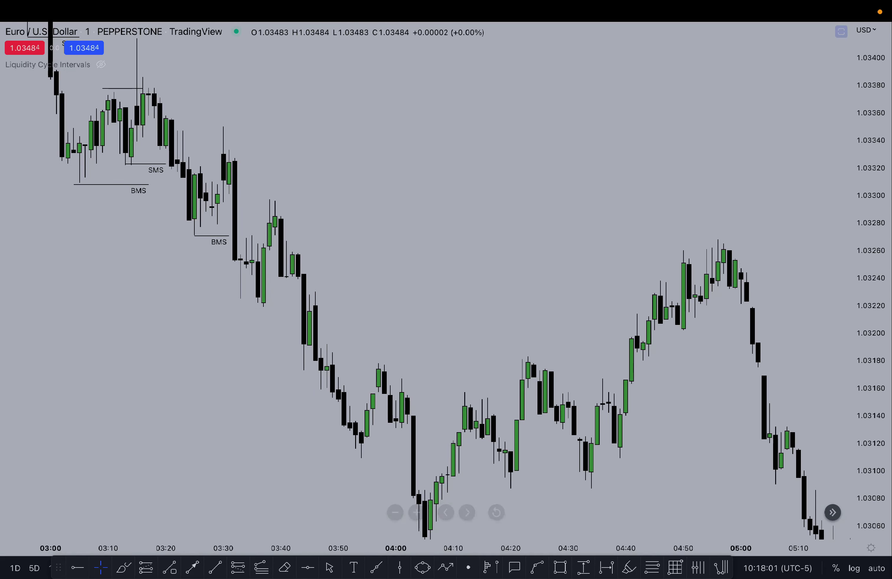
left_click(215, 568)
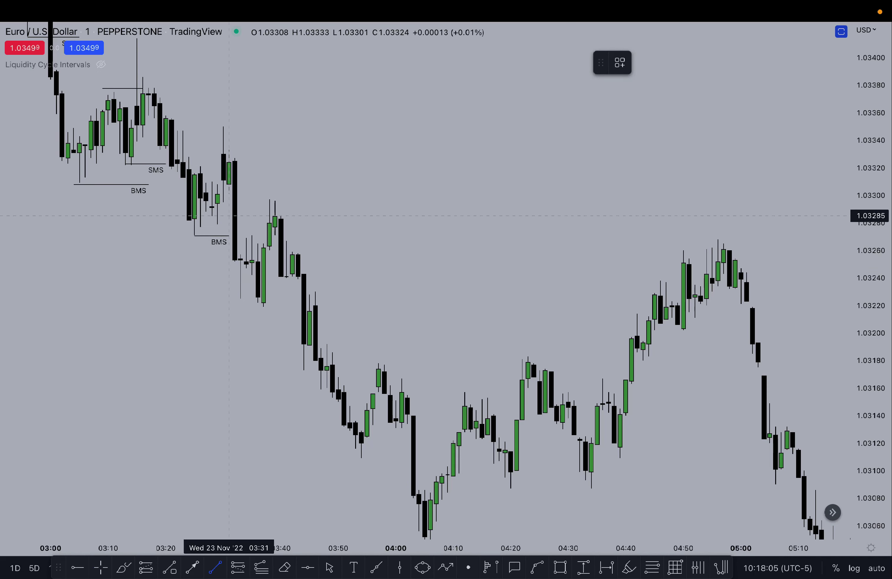
left_click(286, 234)
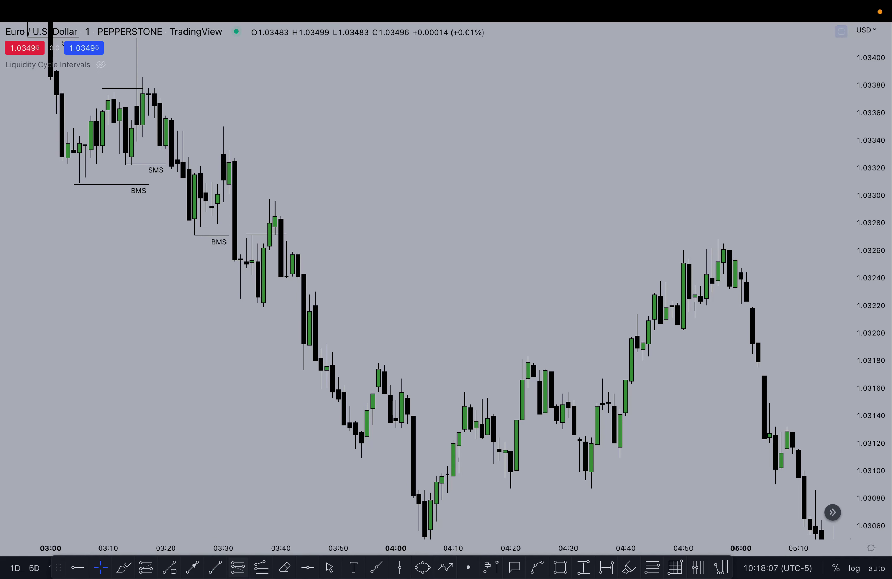
Draw a horizontal trend line at about 1.03220 from the 03:37 low and label it SMS.
left_click(298, 305)
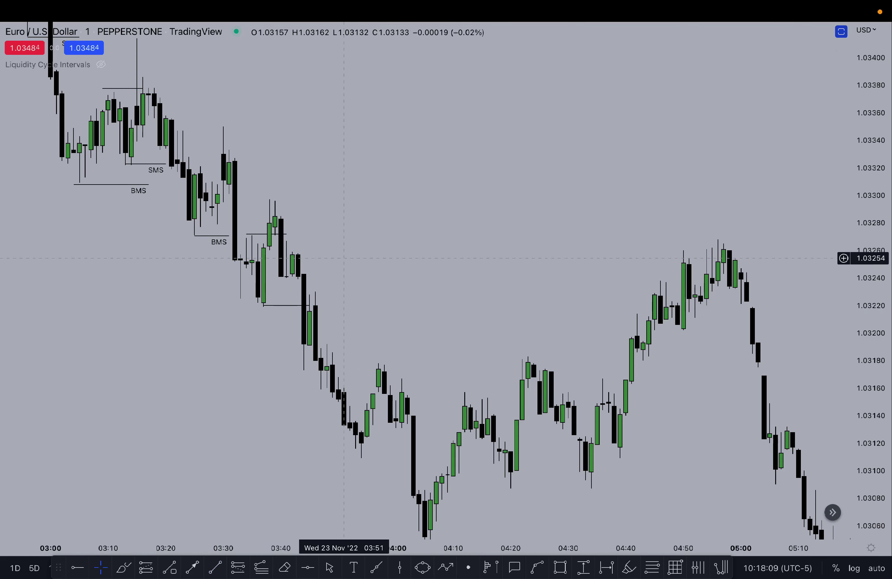
double_click(310, 305)
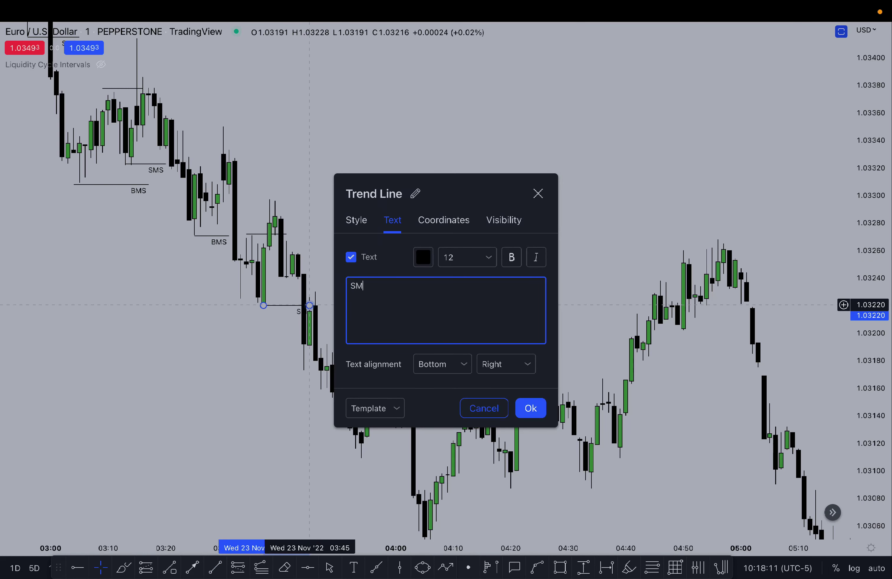
left_click(531, 409)
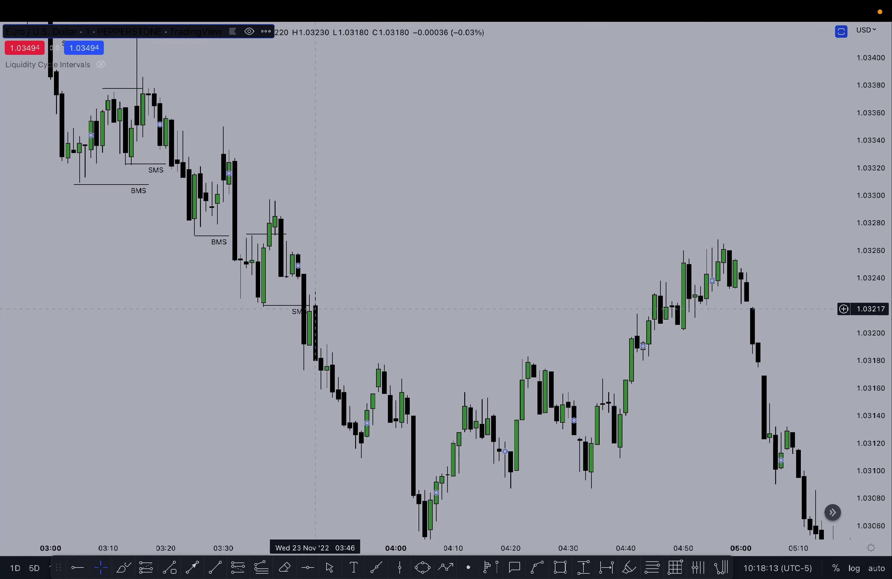
Draw a horizontal trend line at about 1.03173 from the 03:44 low, extend it to 04:16 and label it BMS.
key("alt+t")
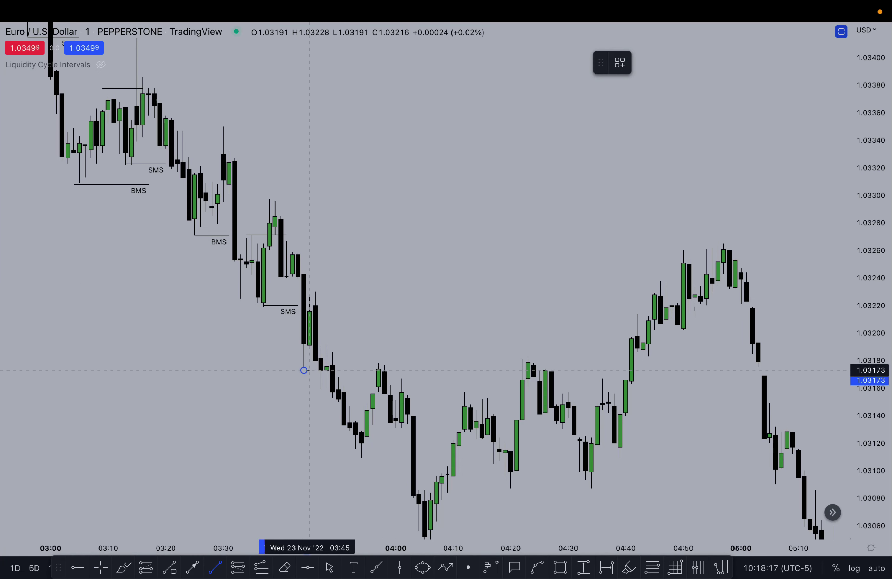
left_click(321, 371)
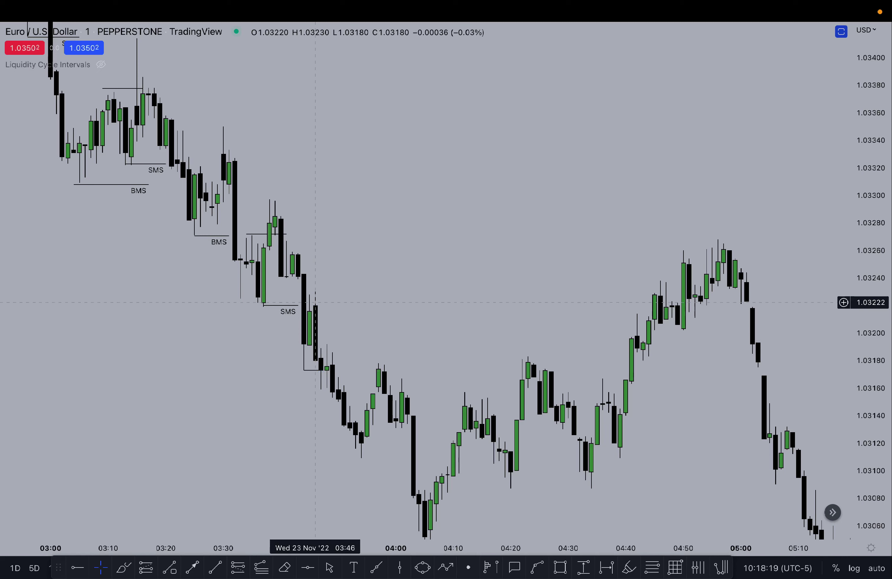
left_click_drag(321, 370, 488, 371)
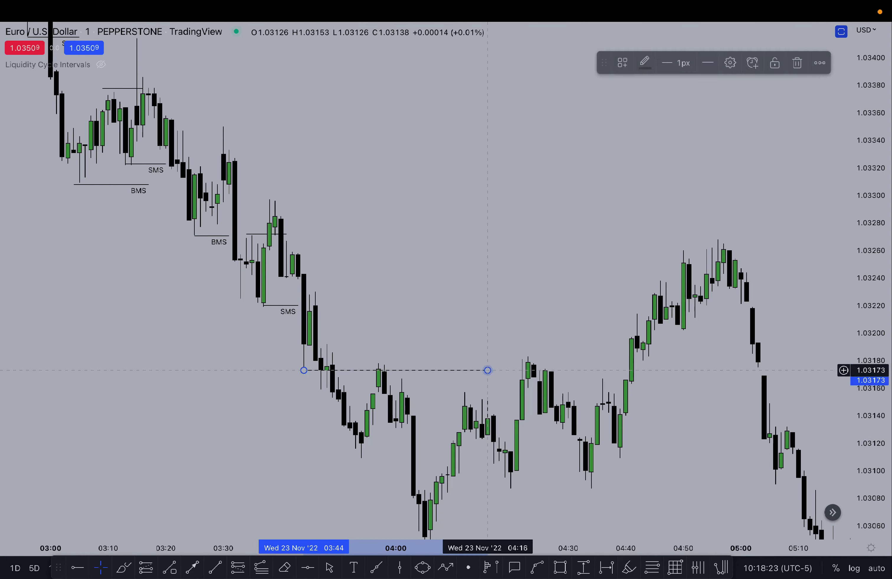
double_click(488, 371)
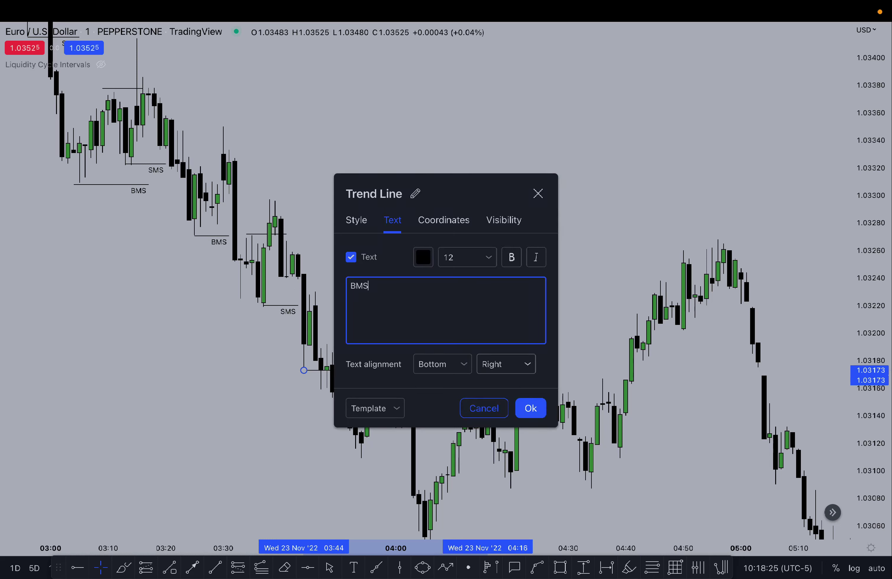
left_click(530, 408)
left_click(442, 304)
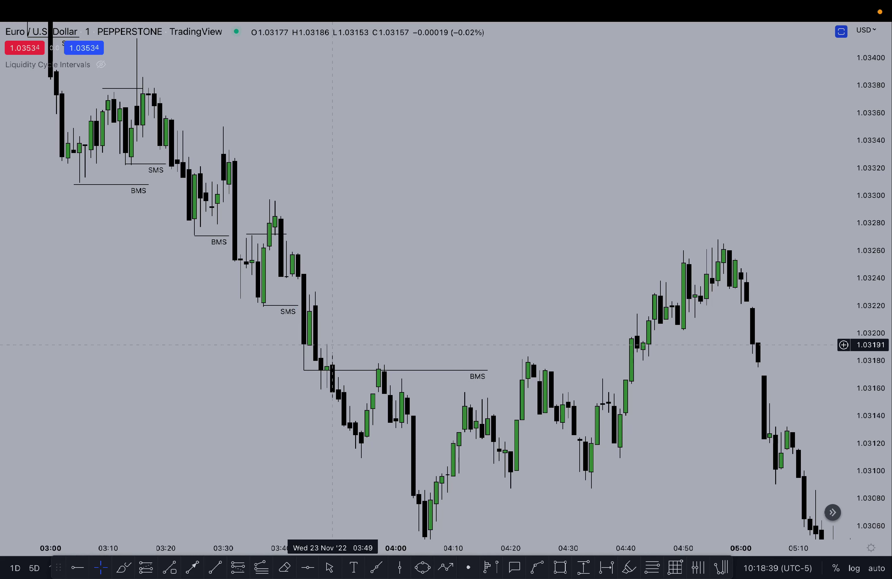
Delete all the SMS, BMS and unlabelled trend lines along the 03:00 to 04:16 downtrend together.
left_click_drag(378, 405, 342, 332)
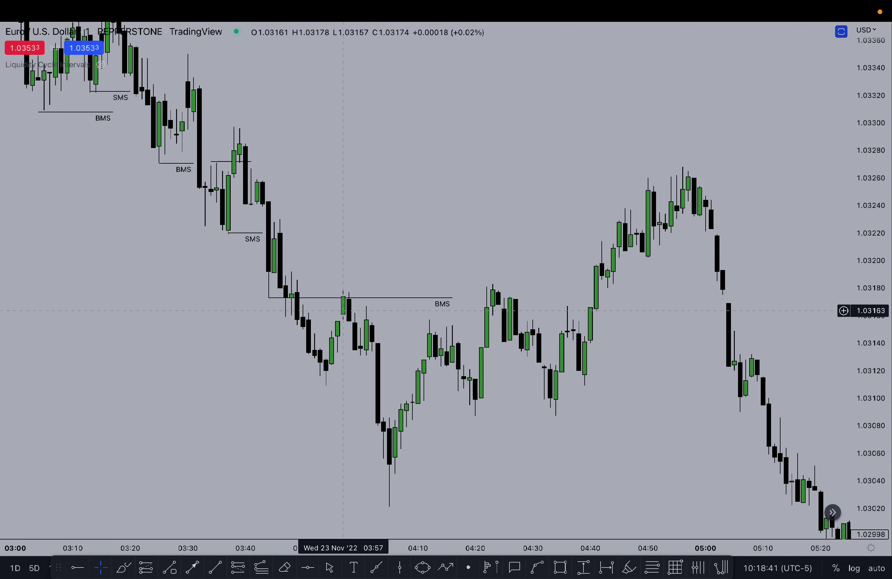
left_click_drag(184, 354, 403, 501)
left_click_drag(865, 320, 851, 430)
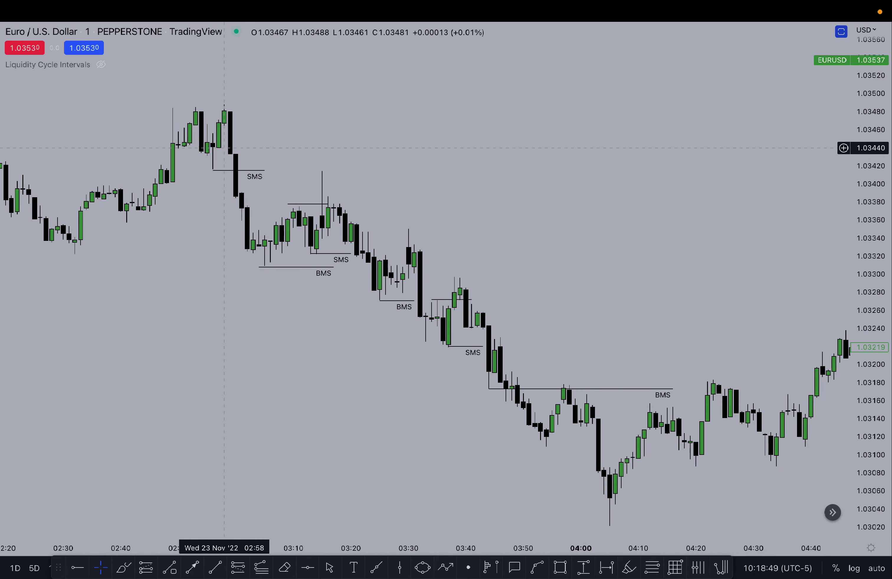
mouse_move(183, 82)
left_mouse_down()
mouse_move(420, 272)
mouse_move(719, 433)
left_mouse_up()
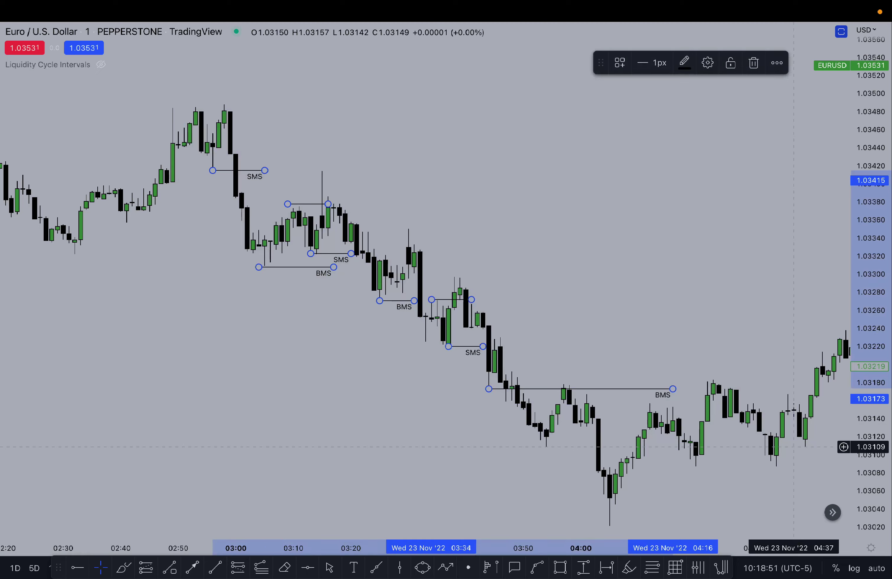
key("Delete")
Draw horizontal trend lines at about 1.03131 from 03:59 to 04:07 and at about 1.03169 from the 04:01 high to 04:23.
scroll(407, 241, "right", 10)
left_click_drag(334, 242, 315, 234)
scroll(391, 293, "down", 4)
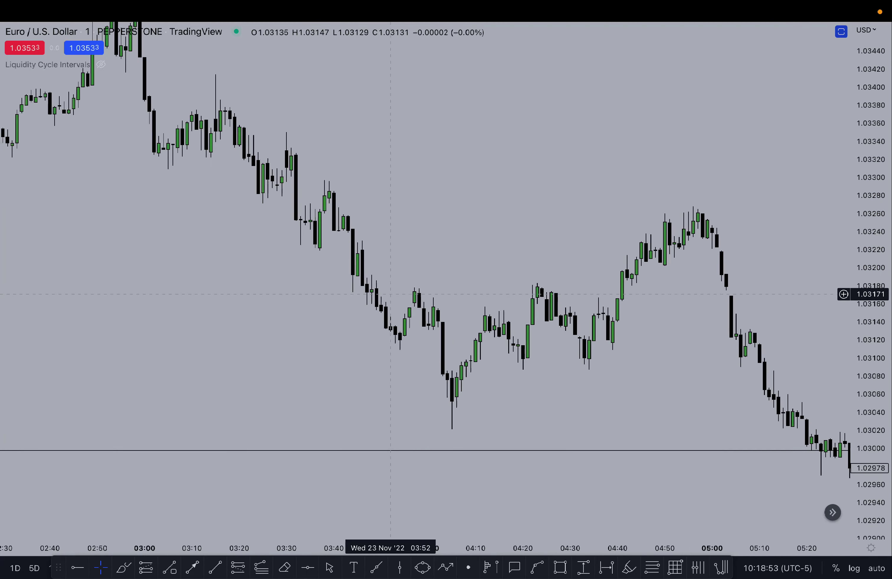
left_click_drag(869, 415, 869, 264)
scroll(641, 361, "up", 2)
left_click_drag(641, 361, 614, 351)
scroll(615, 351, "up", 2)
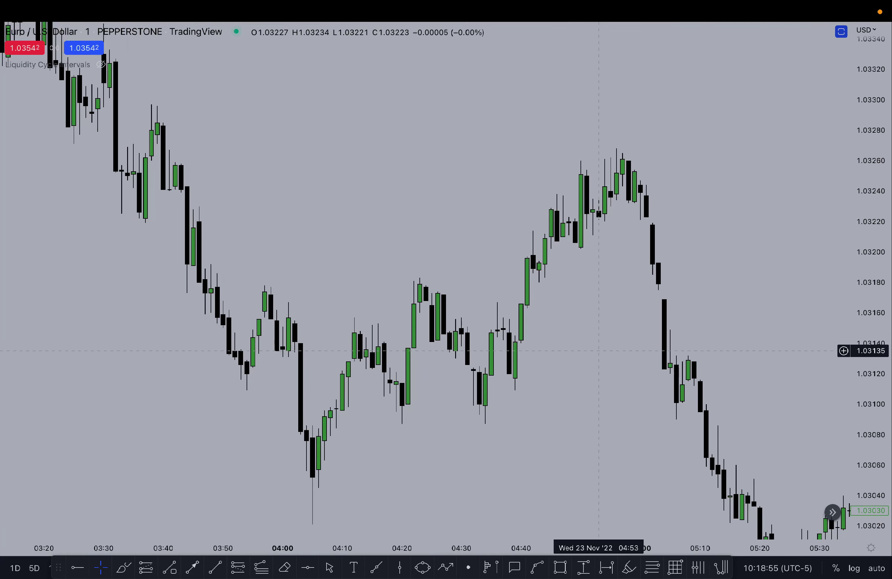
left_click(215, 569)
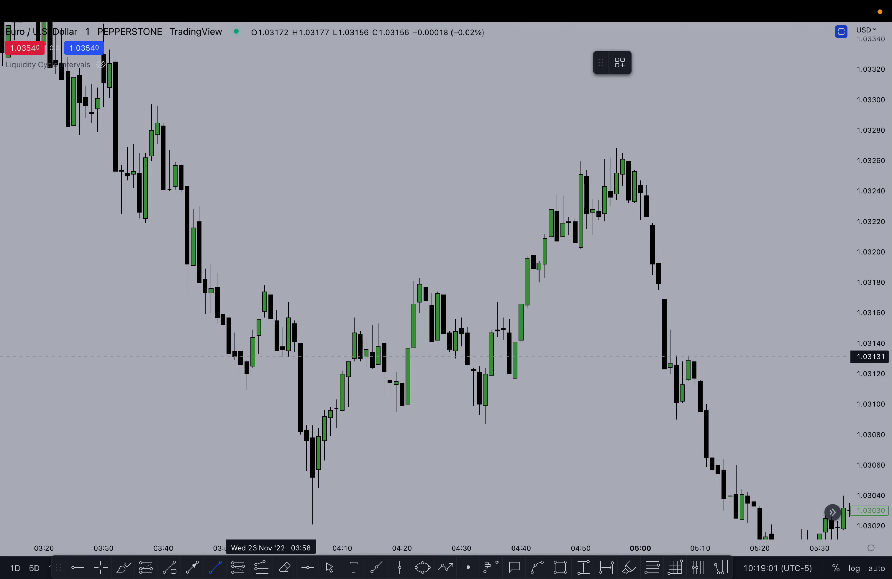
left_click_drag(277, 355, 323, 355)
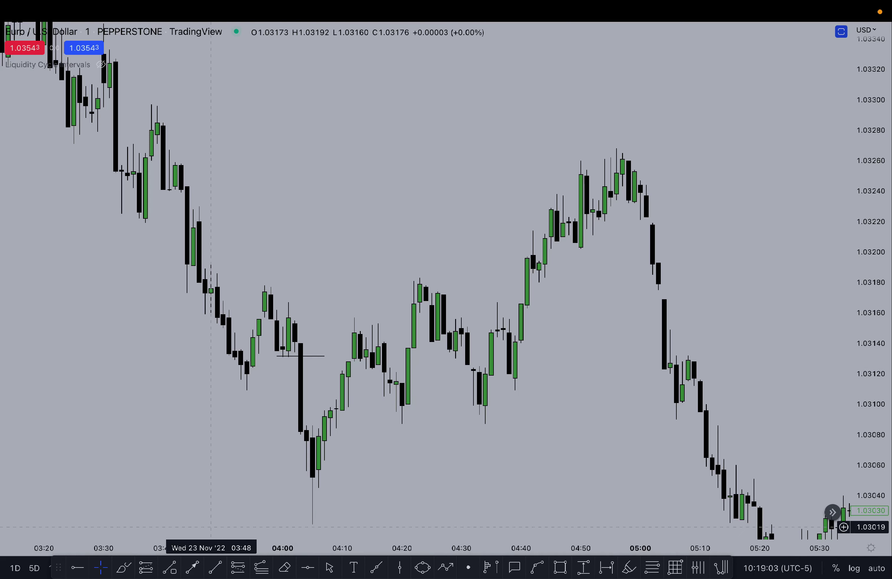
left_click_drag(288, 299, 418, 299)
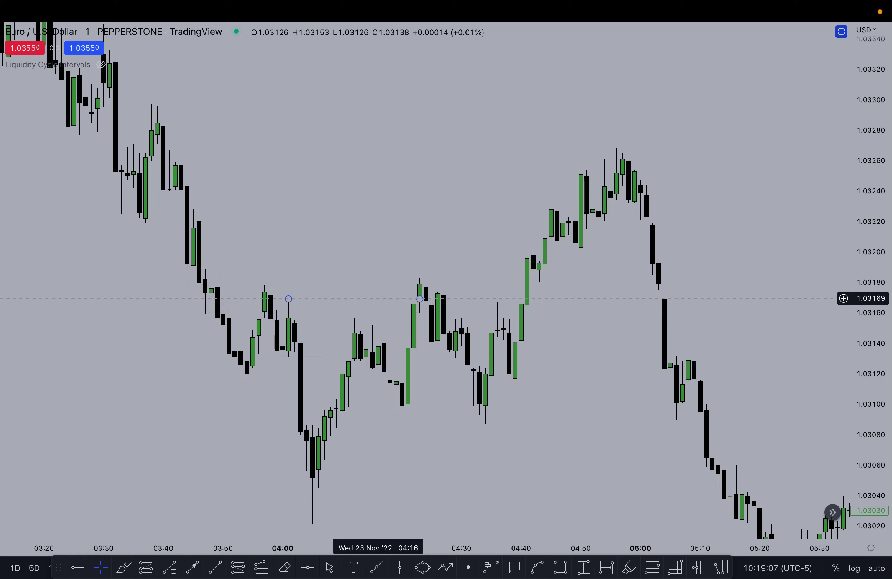
Draw horizontal trend lines from 04:16 at about 1.03105 and 1.03155, and label the upper one SMS.
left_click(215, 568)
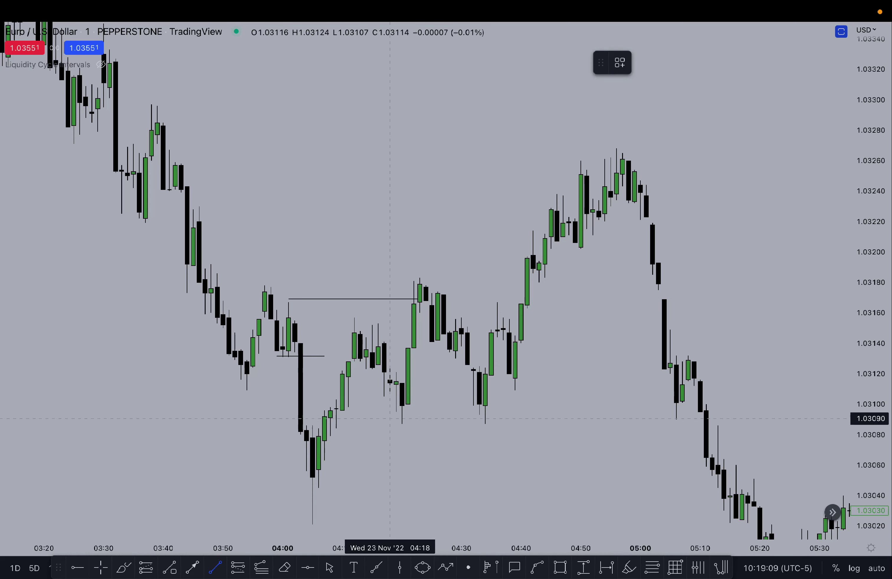
left_click_drag(378, 397, 401, 396)
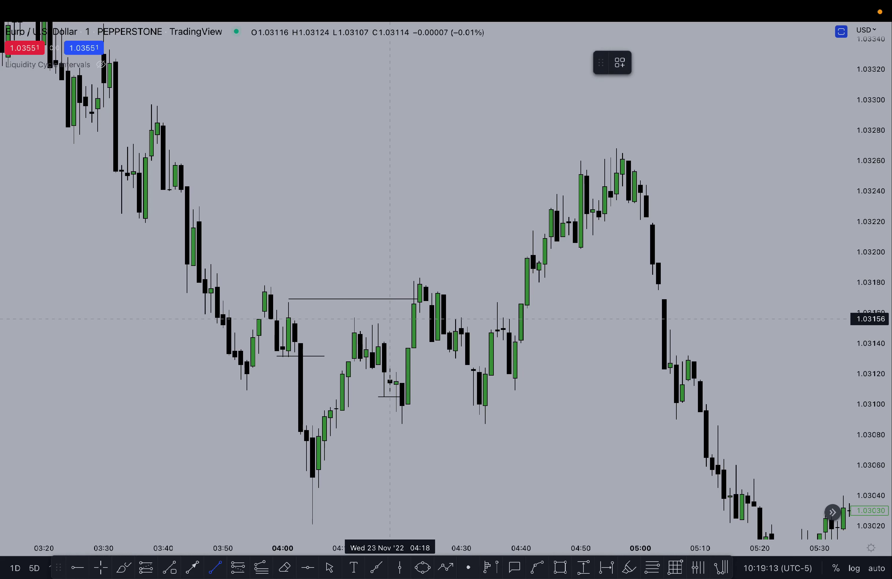
left_click_drag(396, 320, 408, 320)
double_click(395, 320)
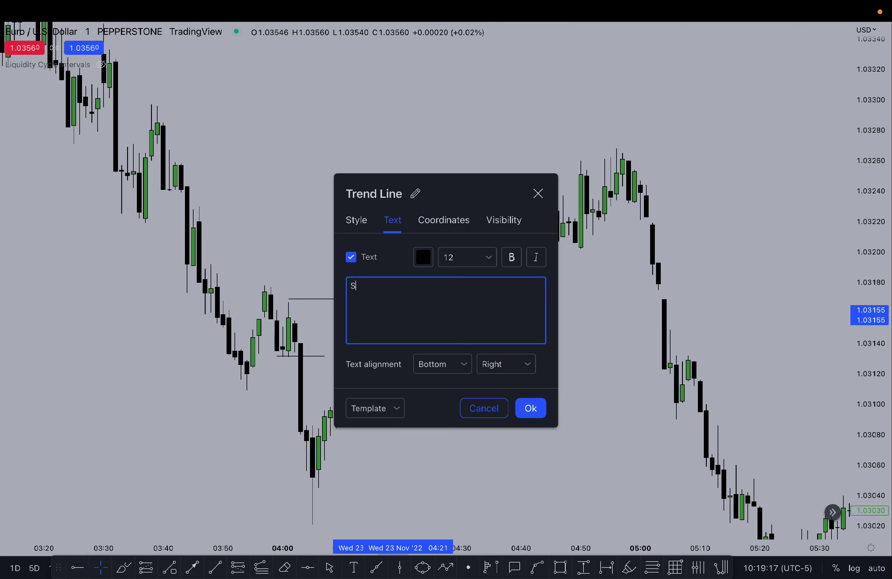
left_click(531, 409)
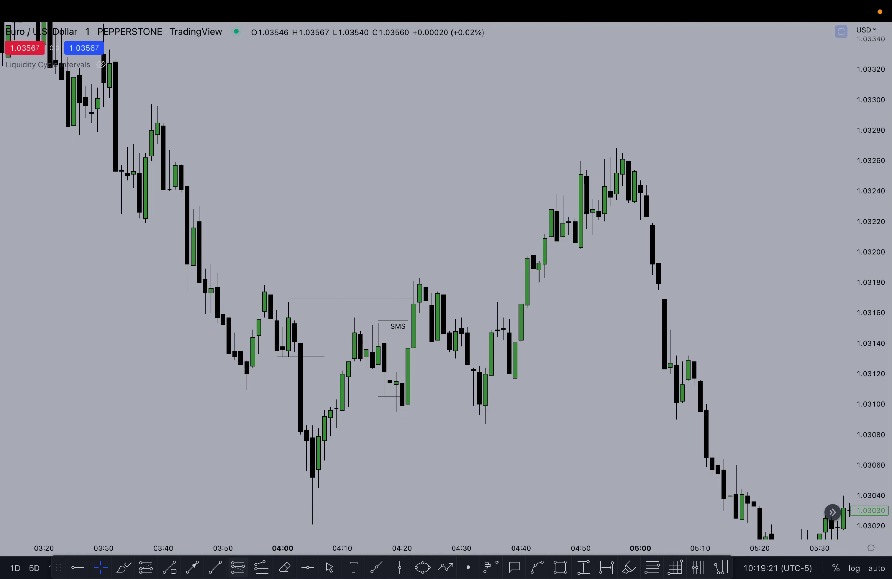
Draw a horizontal trend line at about 1.03185 from the 04:23 high, label it BMS and end it at 04:41.
left_click(215, 568)
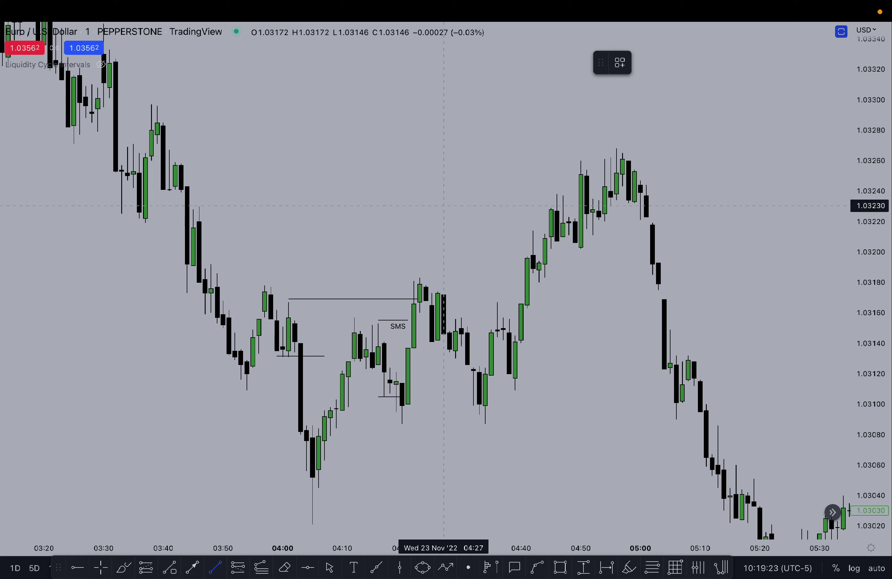
left_click(419, 276)
left_click(526, 276)
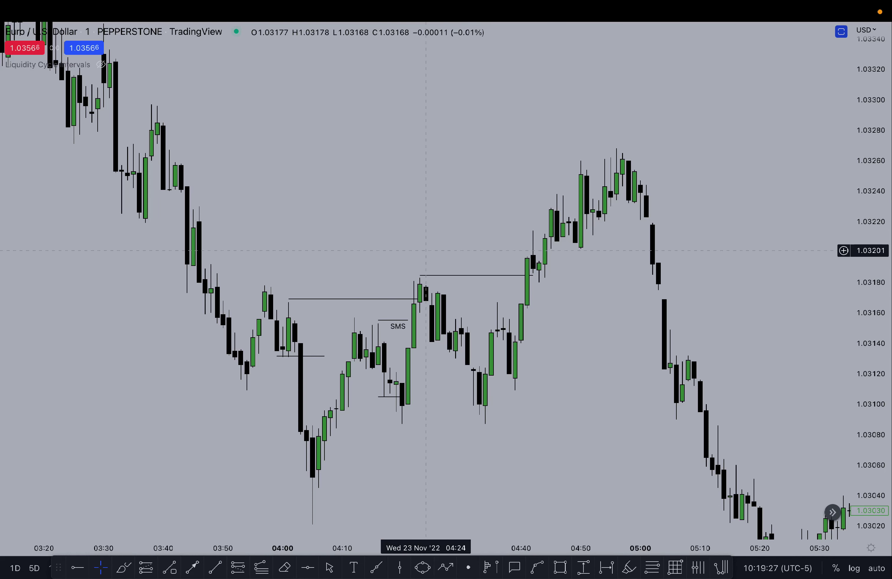
double_click(461, 276)
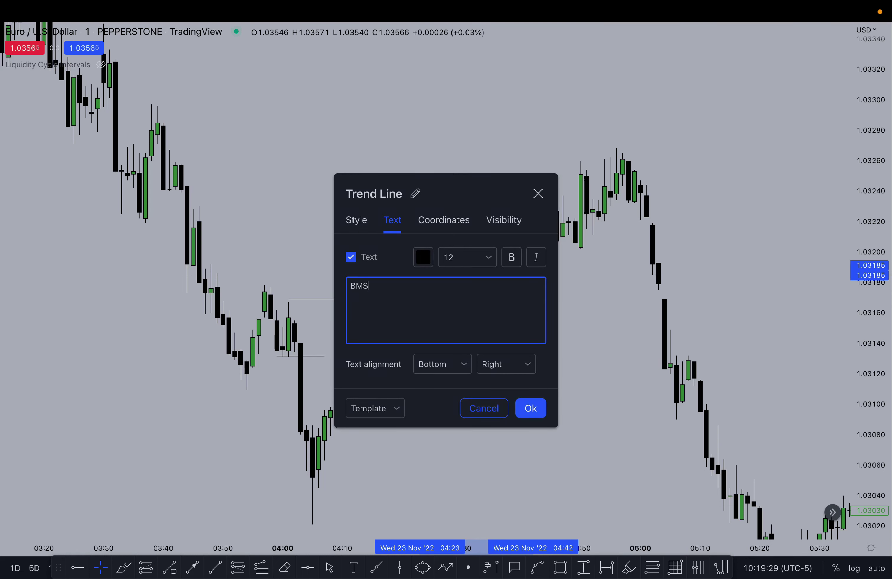
left_click(530, 408)
left_click(611, 401)
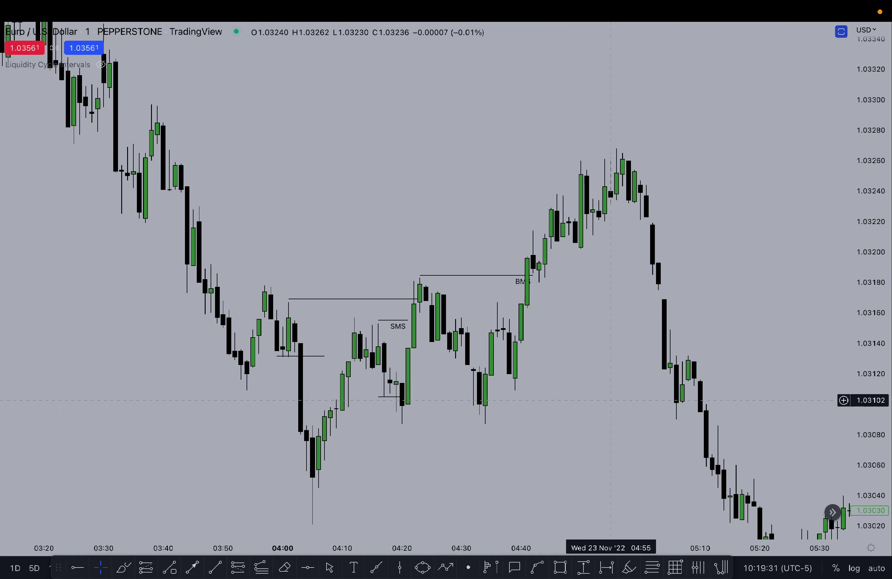
left_click_drag(533, 276, 527, 276)
left_click(503, 309)
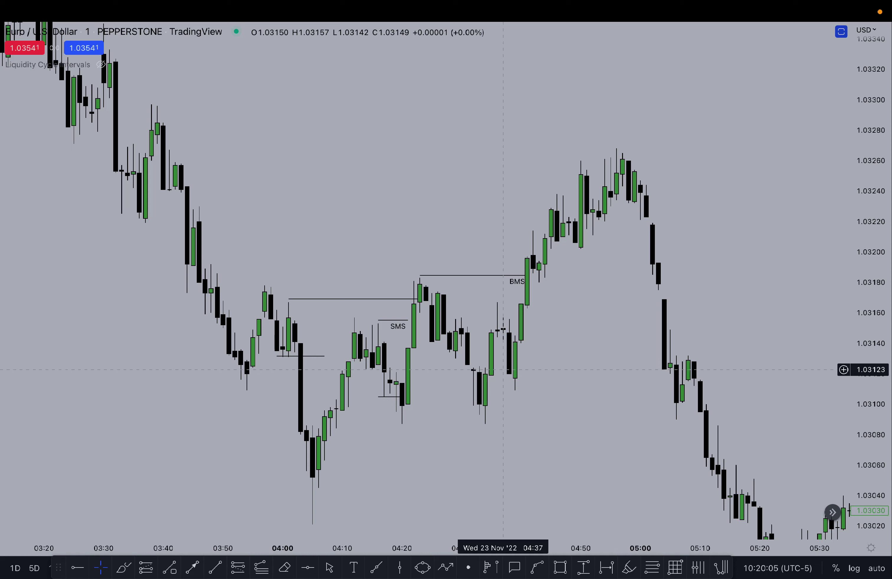
Draw a horizontal trend line at about 1.02970 from the 05:23 low to 05:33.
scroll(503, 370, "right", 10)
left_click_drag(870, 432, 870, 273)
scroll(416, 303, "up", 2)
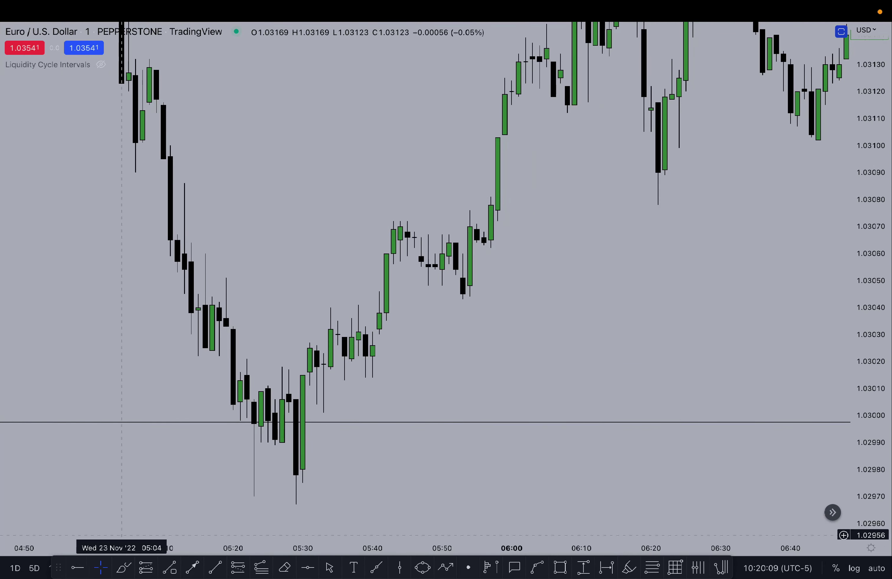
left_click(215, 567)
left_click(254, 497)
left_click(324, 497)
left_click(428, 418)
Draw horizontal trend lines at about 1.03018 from 05:26 to 05:31 and at about 1.03028 from 05:31 to 05:34.
left_click(275, 365)
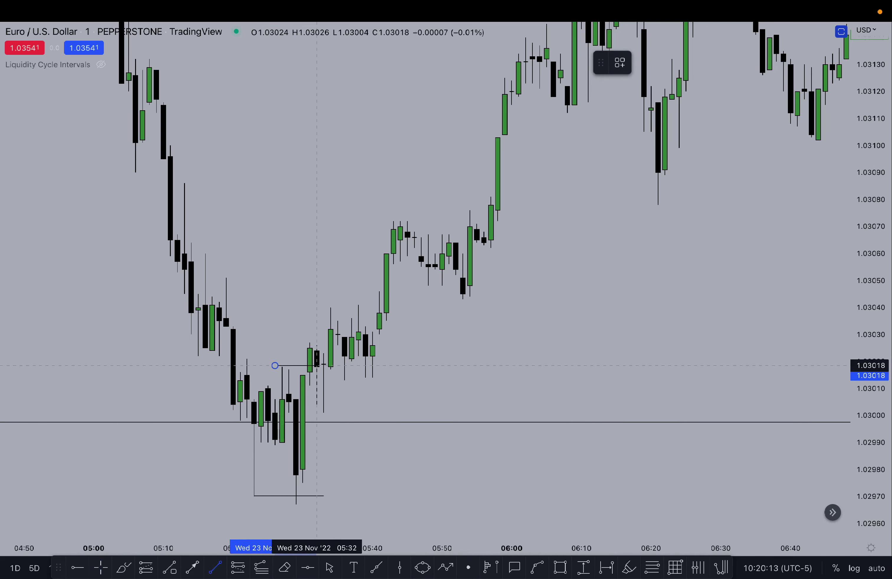
left_click(306, 365)
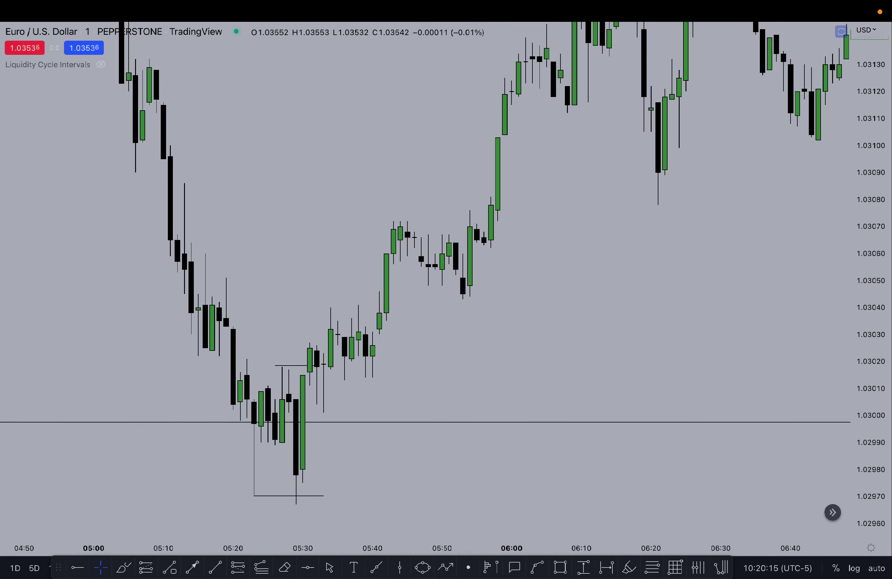
left_click(215, 568)
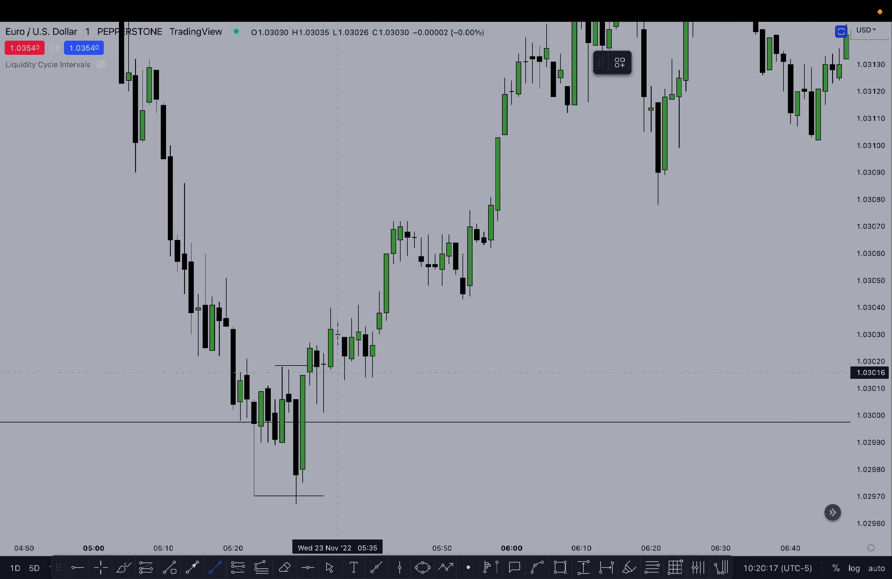
left_click(310, 341)
left_click(328, 340)
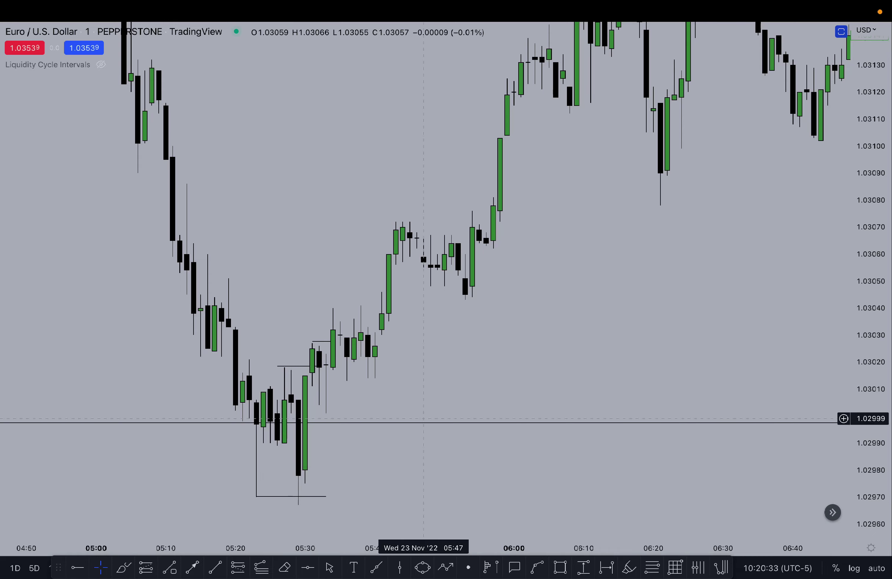
Draw horizontal trend lines at about 1.03104 from 06:15 to 06:24 and at about 1.03178 from 06:17 to 06:32.
left_click_drag(326, 288, 155, 360)
scroll(392, 397, "down", 3)
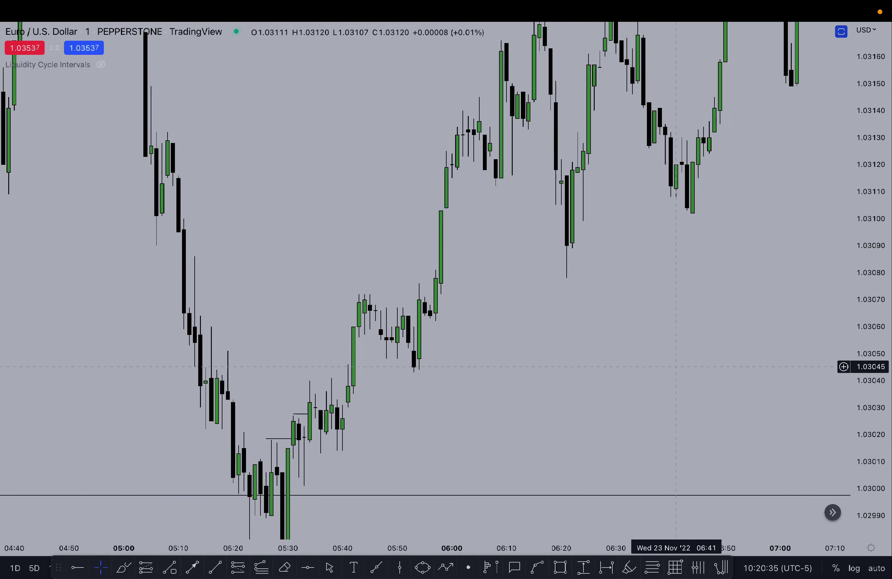
left_click_drag(870, 263, 870, 425)
left_click_drag(714, 315, 487, 379)
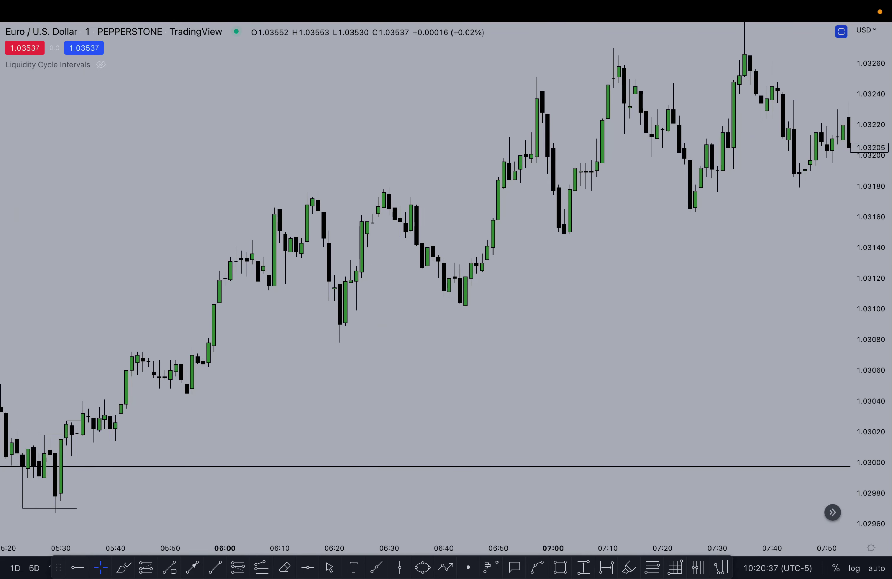
left_click(215, 568)
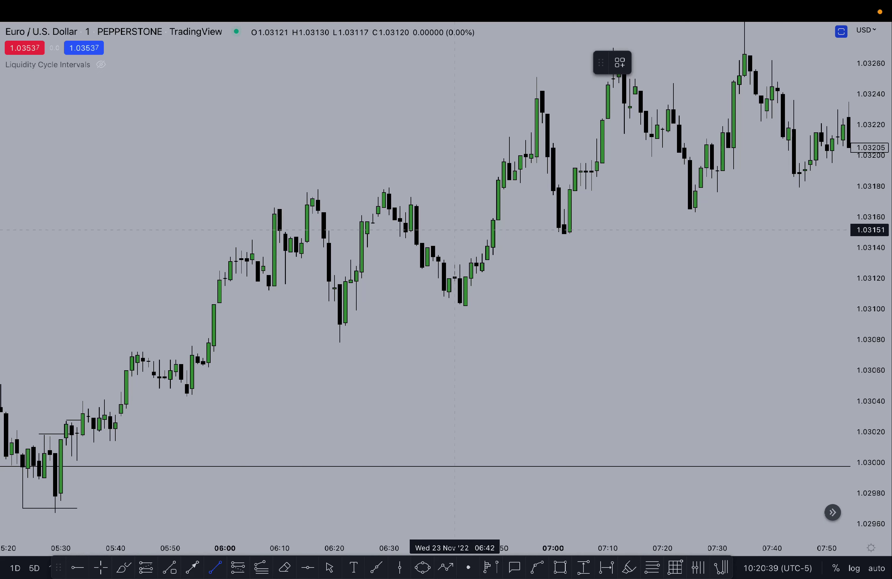
left_click_drag(308, 303, 356, 302)
left_click(215, 567)
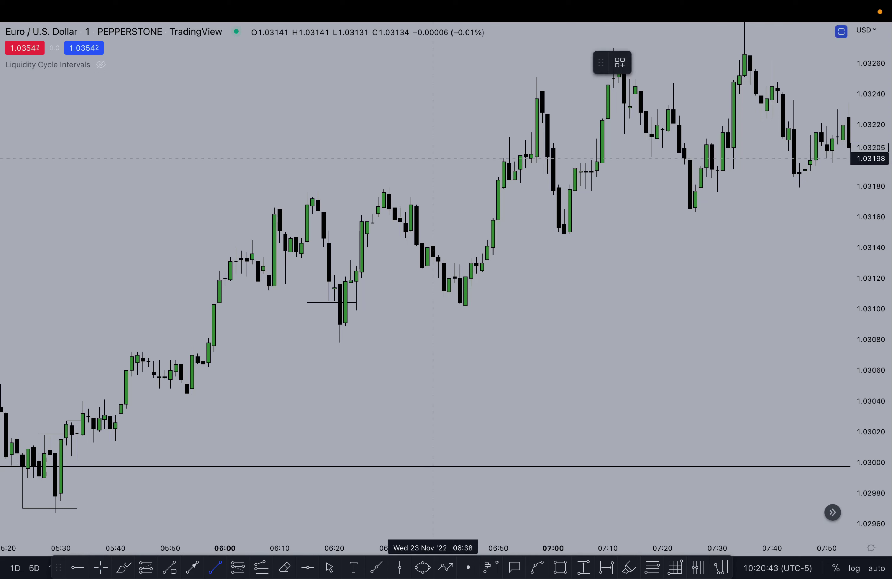
left_click_drag(318, 190, 399, 190)
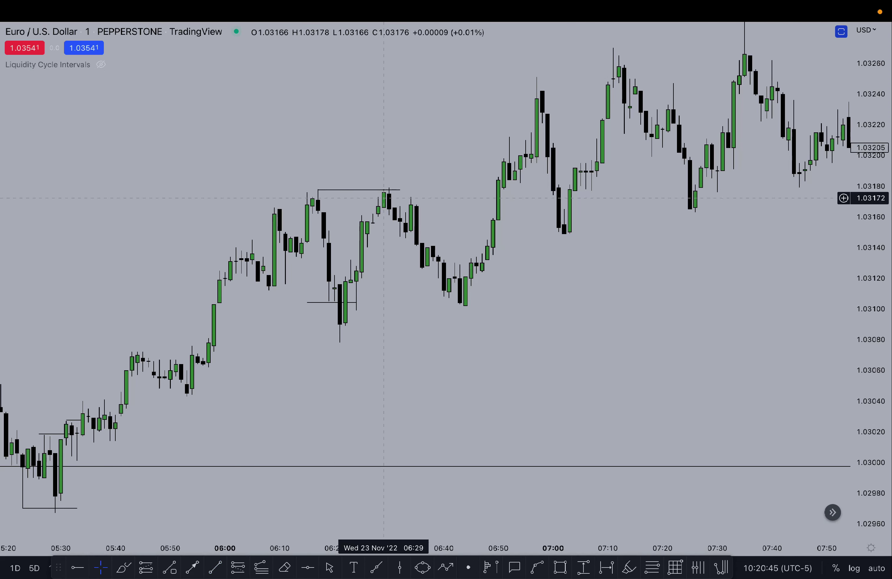
Draw horizontal trend lines at about 1.03181 from 06:30 to 06:50 and at about 1.03186 from 06:54 to 07:01.
left_click(214, 568)
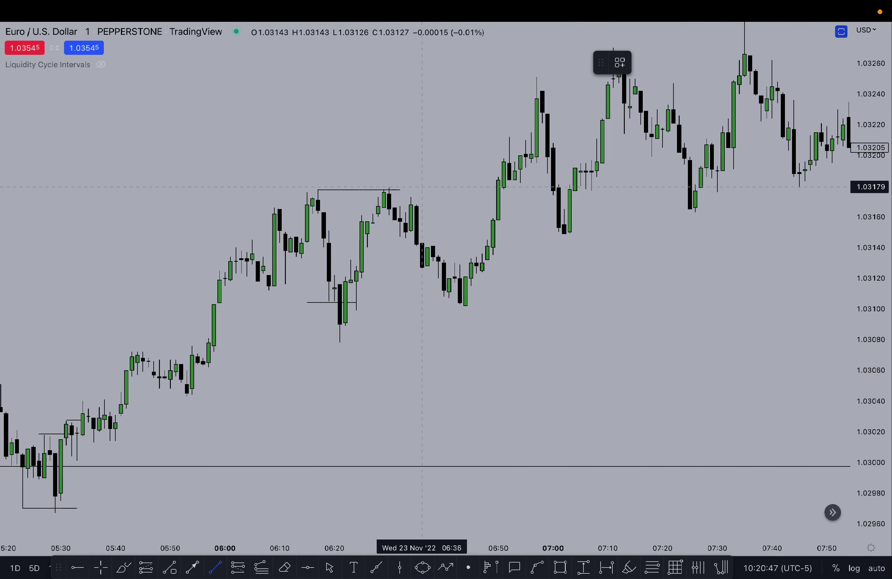
left_click(388, 185)
left_click(498, 185)
left_click_drag(437, 219, 326, 305)
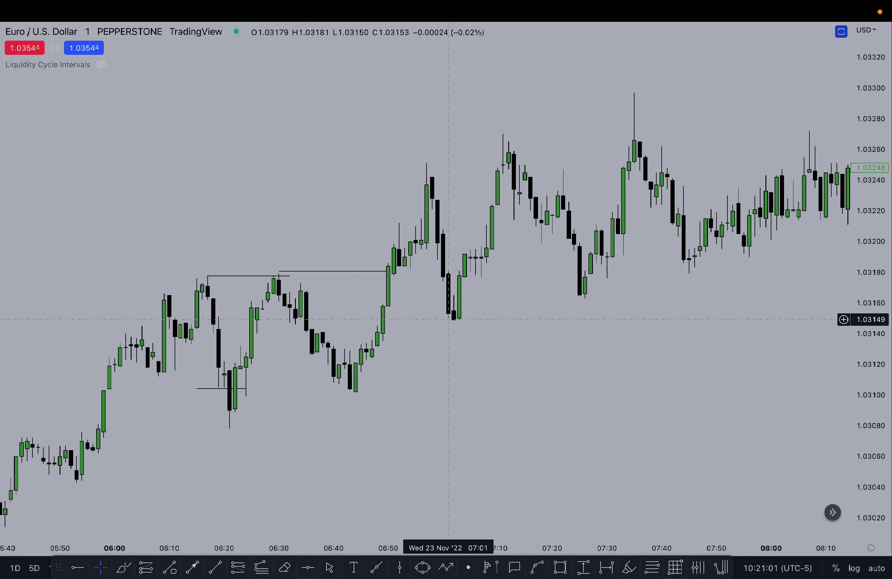
left_click_drag(448, 320, 319, 350)
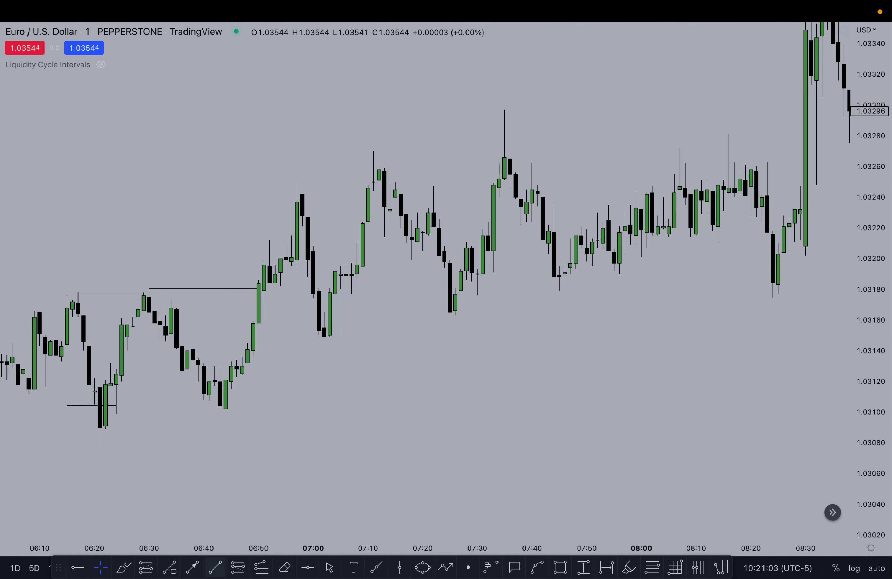
key("alt+t")
left_click(318, 281)
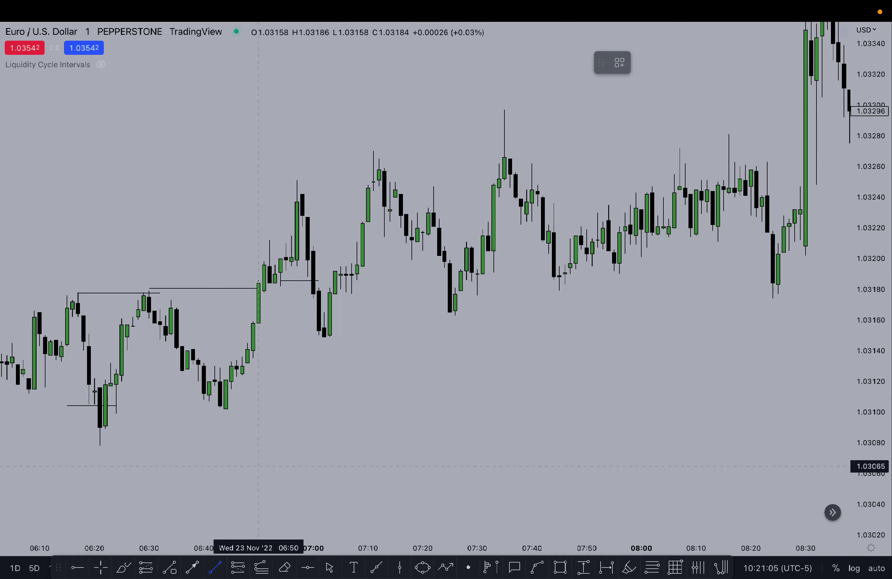
Draw horizontal trend lines at about 1.03253 from 06:56 to 07:11 and at about 1.03272 from 07:11 to 07:35.
left_click_drag(297, 176, 373, 176)
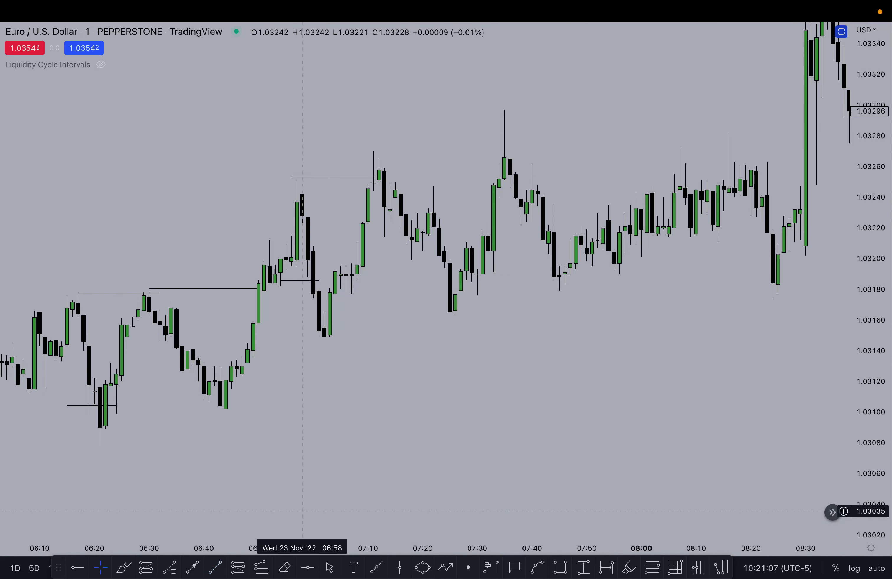
left_click(215, 567)
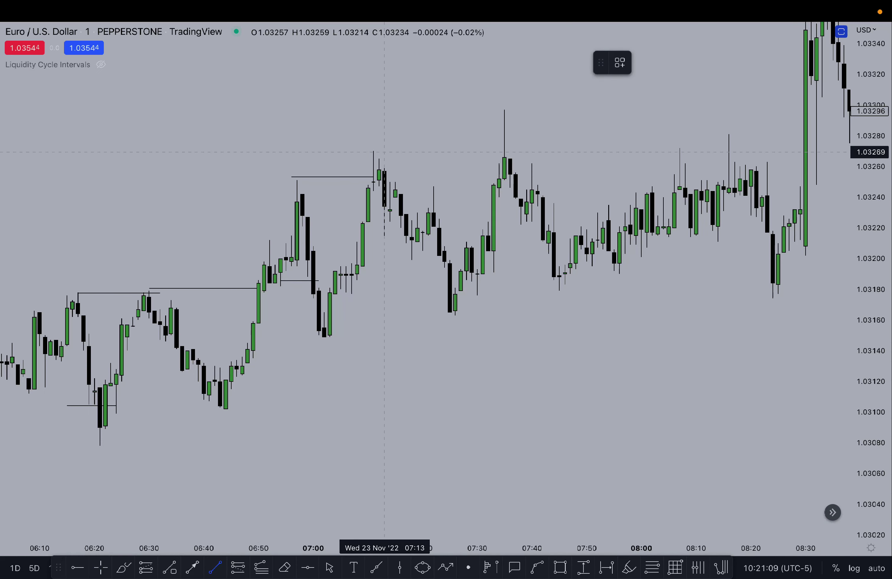
mouse_move(373, 148)
left_mouse_down()
mouse_move(503, 148)
mouse_move(337, 192)
left_mouse_up()
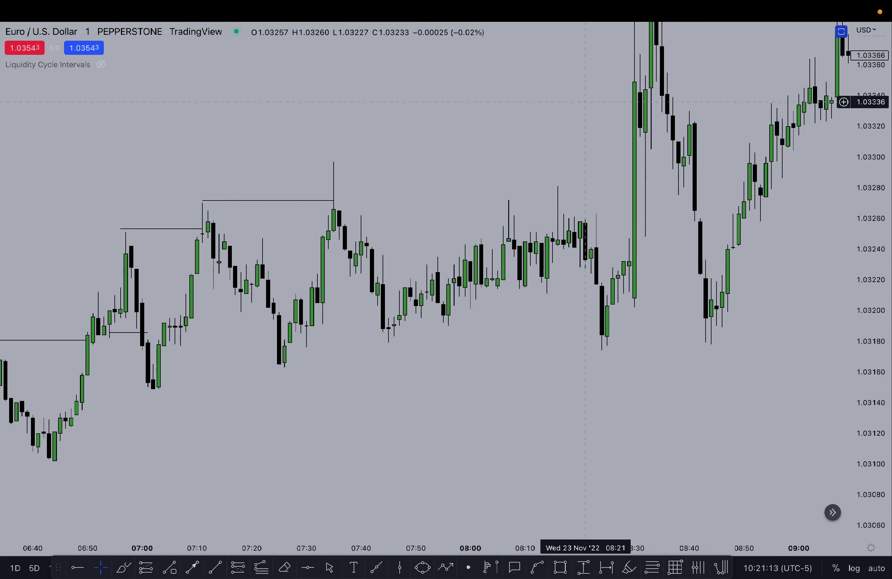
Draw a horizontal trend line at about 1.03277 from the 08:38 low to 08:43.
left_click_drag(530, 226, 426, 268)
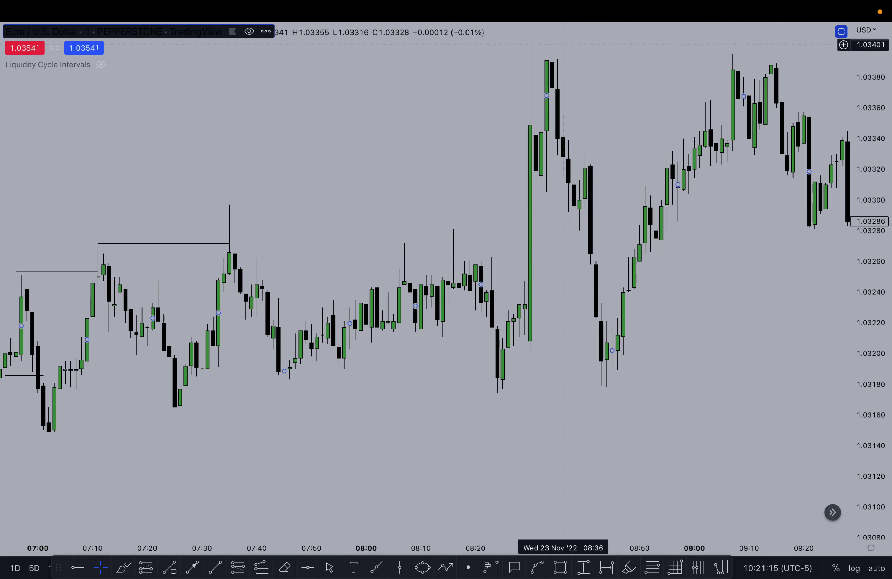
left_click_drag(846, 352, 379, 418)
scroll(458, 376, "left", 6)
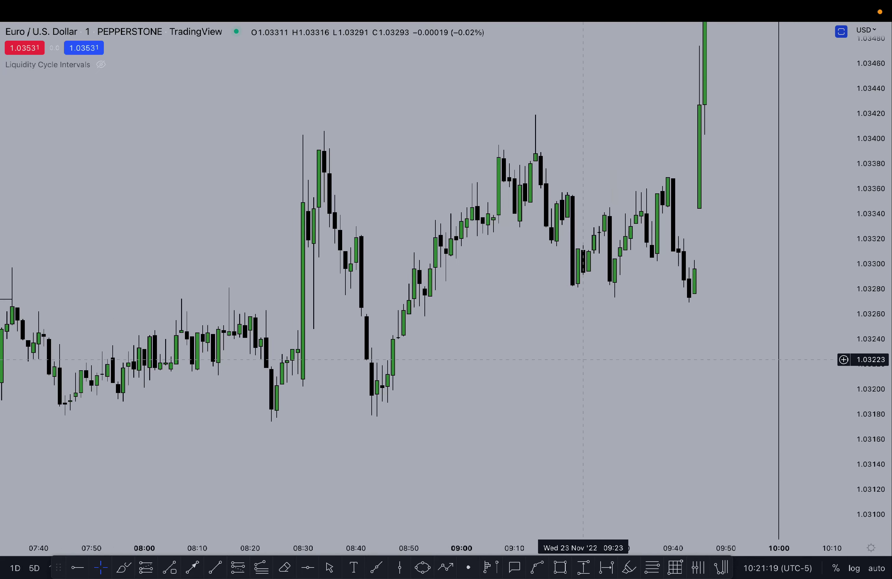
left_click(215, 568)
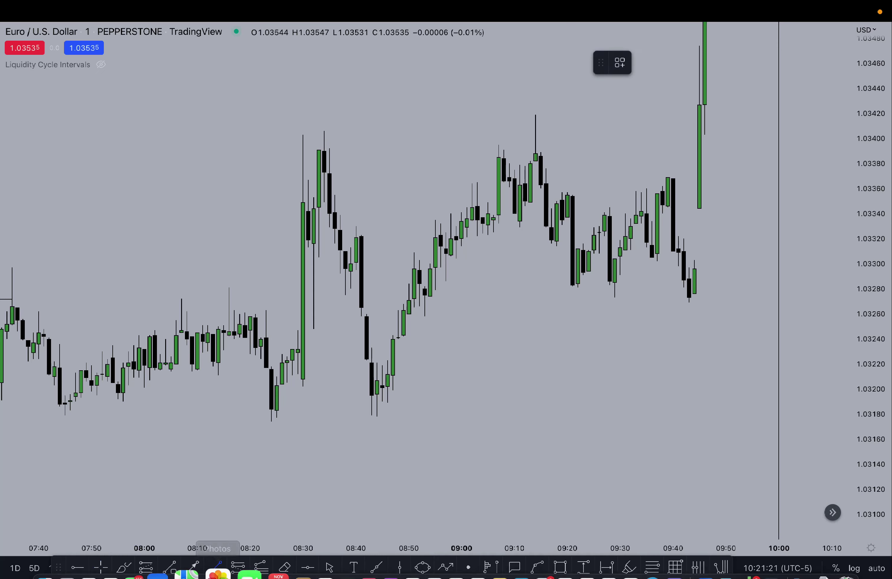
left_click_drag(345, 293, 371, 293)
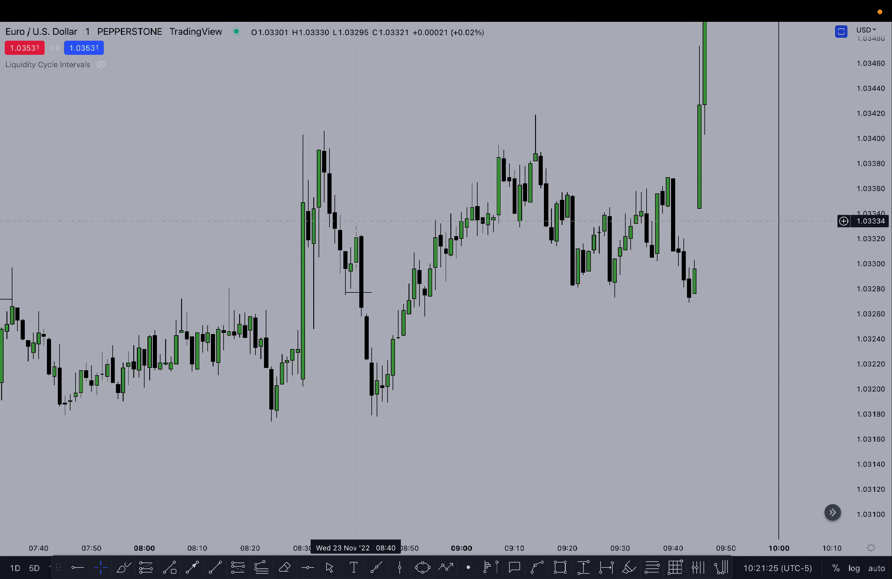
Draw horizontal trend lines at about 1.03329 from 08:40 to 08:55 and at about 1.03336 from 08:55 to 08:59.
left_click(356, 226, "shift")
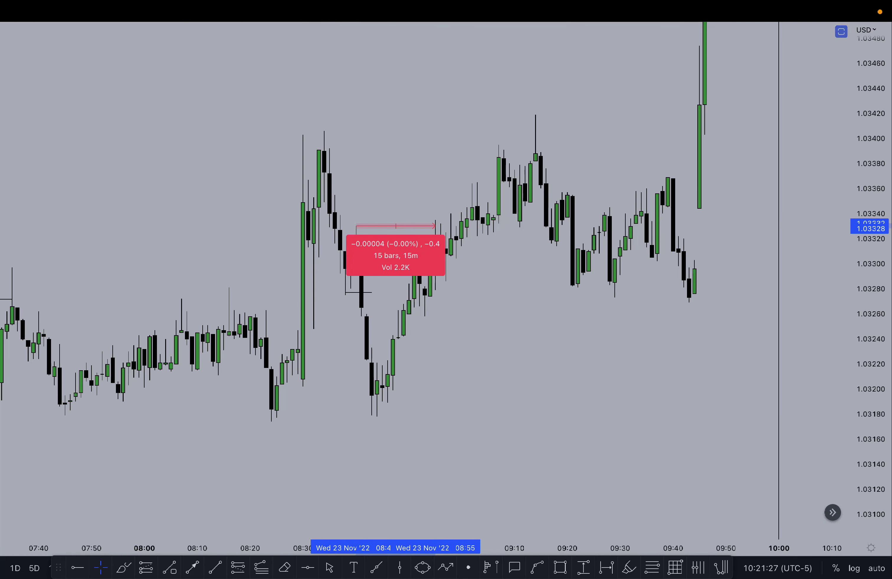
left_click(356, 226)
left_click(436, 227)
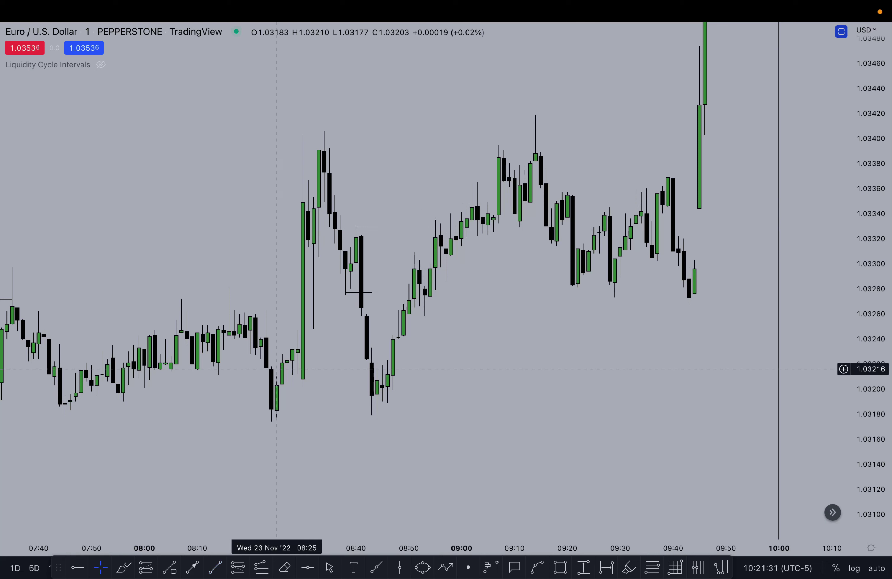
left_click(215, 568)
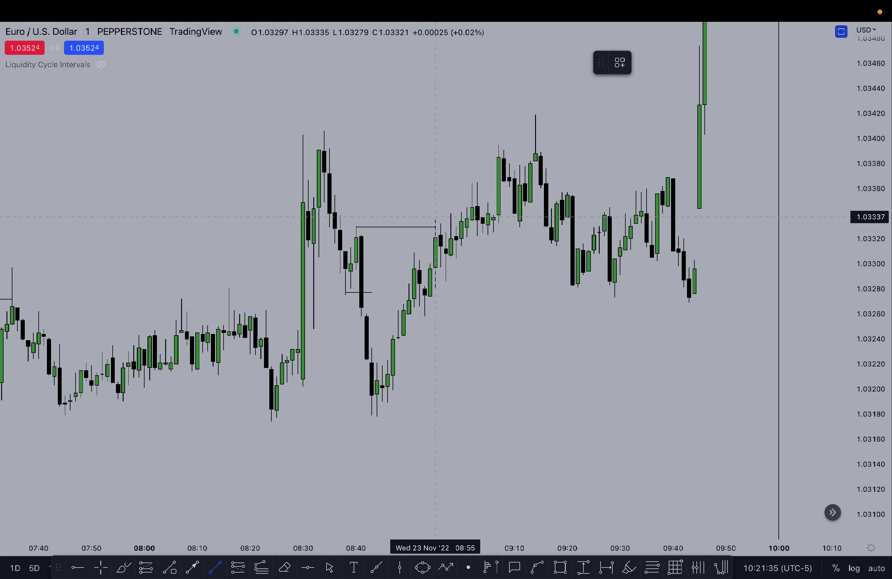
left_click(455, 218)
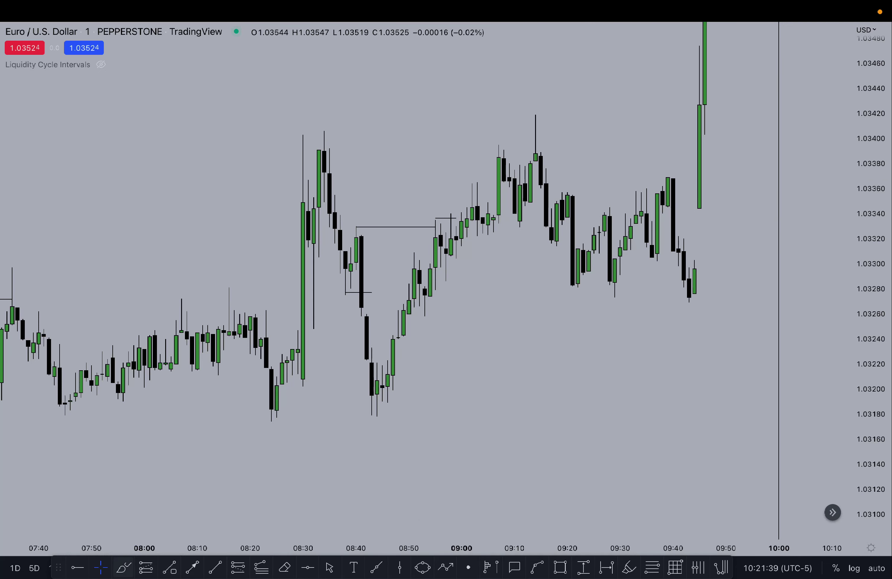
Brush freehand marks at the 08:53 low and the 08:55 high with a price path between them, and undo these strokes.
left_click(124, 568)
left_click_drag(410, 316, 472, 318)
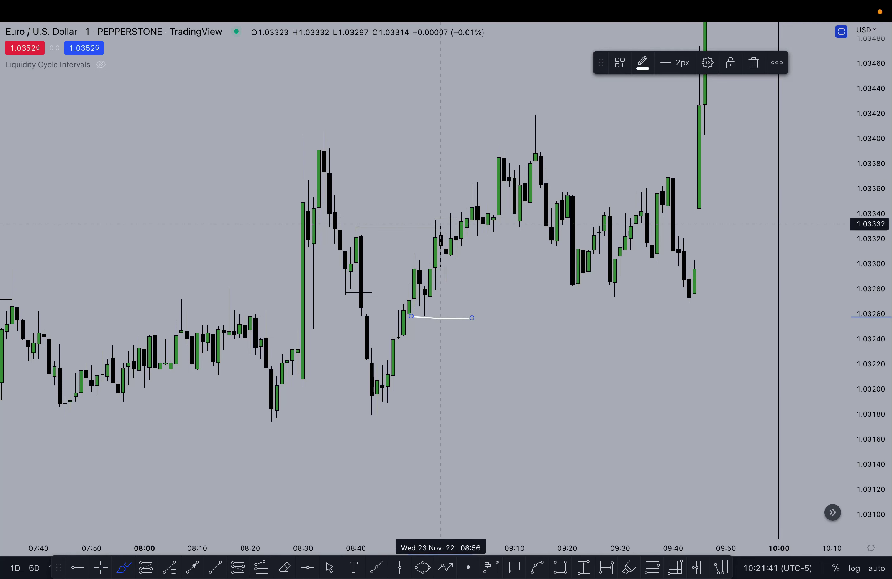
left_click_drag(436, 218, 466, 216)
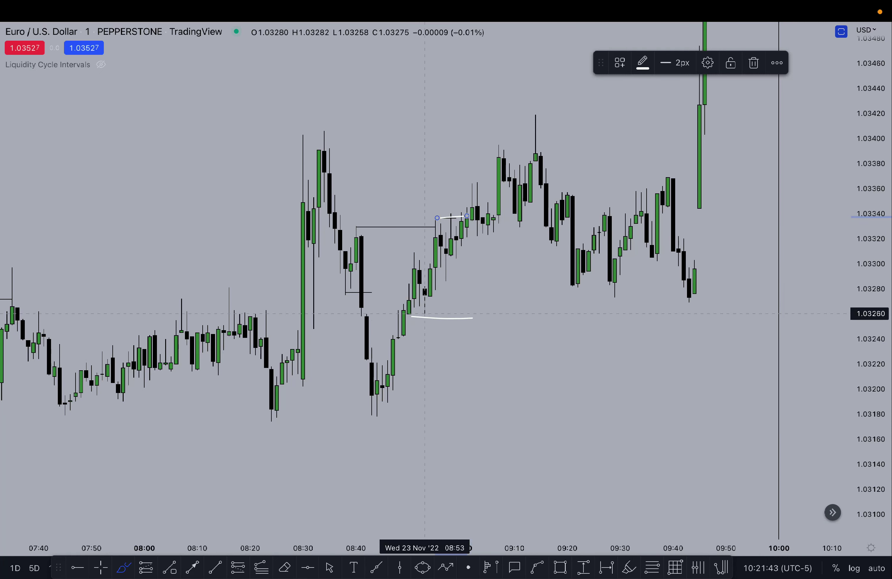
mouse_move(420, 319)
left_mouse_down()
mouse_move(462, 230)
mouse_move(498, 264)
left_mouse_up()
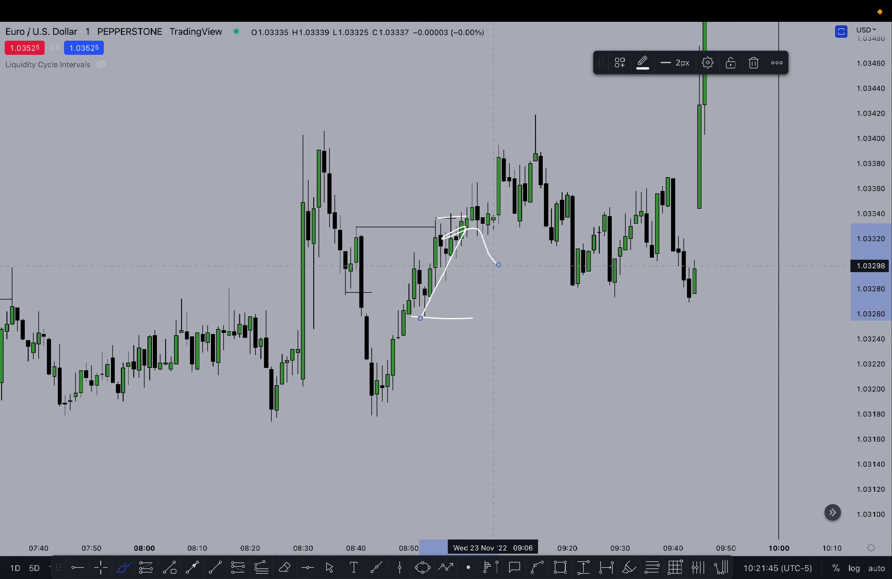
key("super+z")
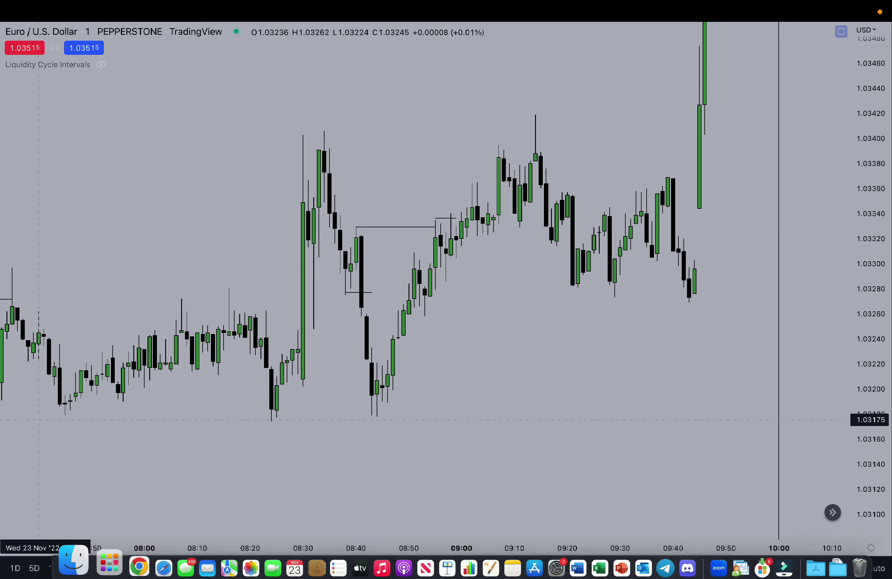
left_click(101, 568)
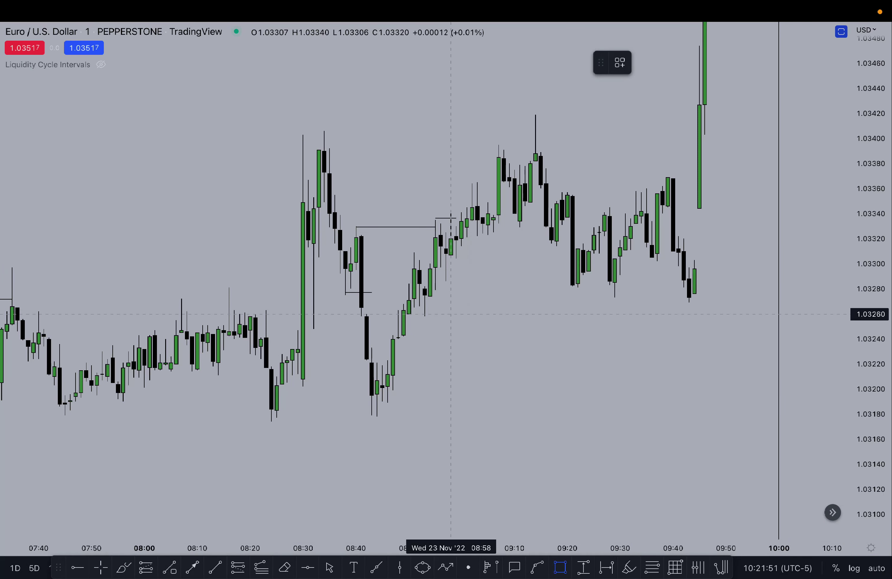
Draw a rectangle from 08:53 to 09:54 covering prices from about 1.03256 to 1.03336.
left_click_drag(425, 320, 746, 218)
left_click(626, 411)
left_click_drag(626, 388, 415, 489)
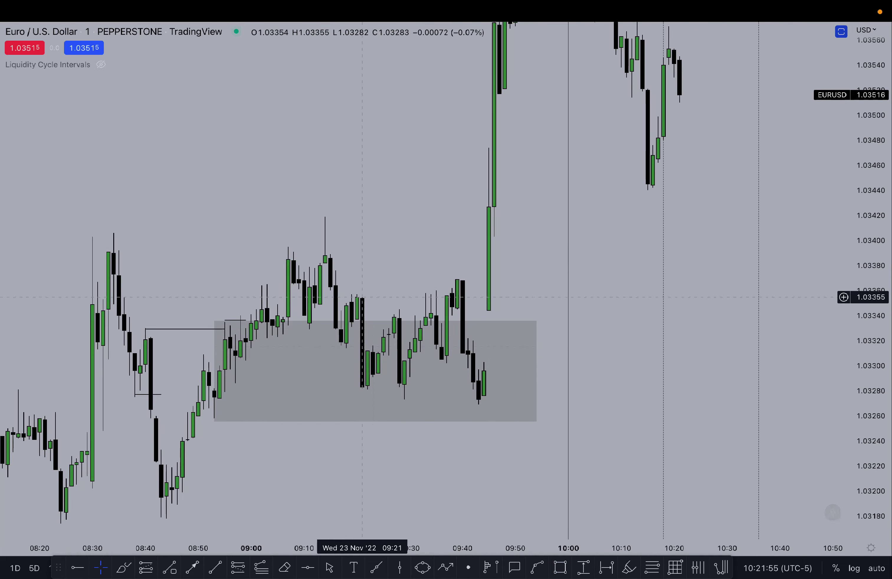
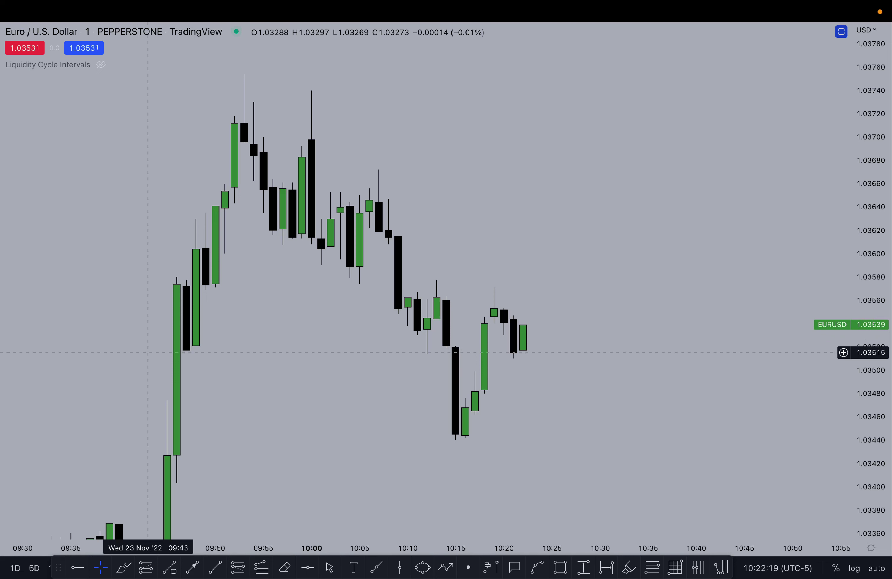
Draw a rectangle from 09:52 to 10:17 covering prices from 1.03641 to 1.03719.
left_click(560, 567)
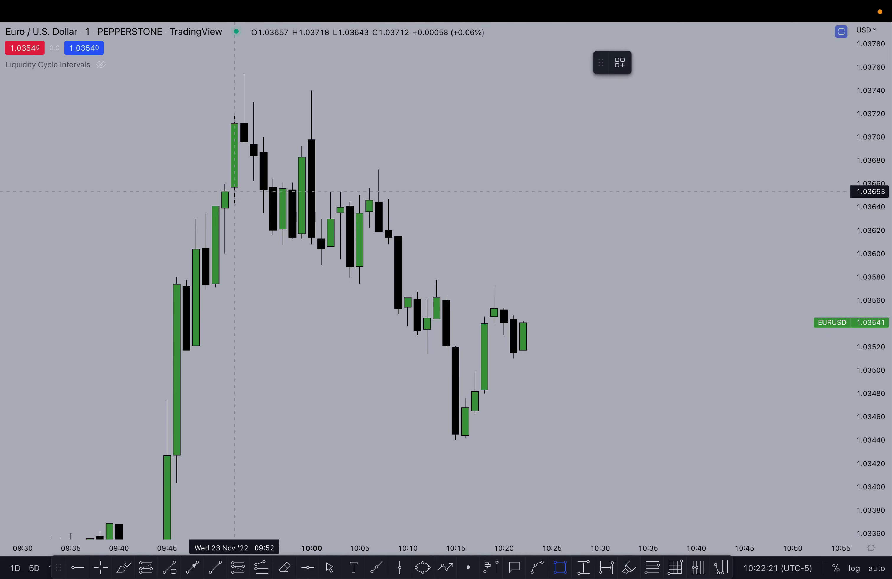
left_click(234, 206)
left_click(474, 115)
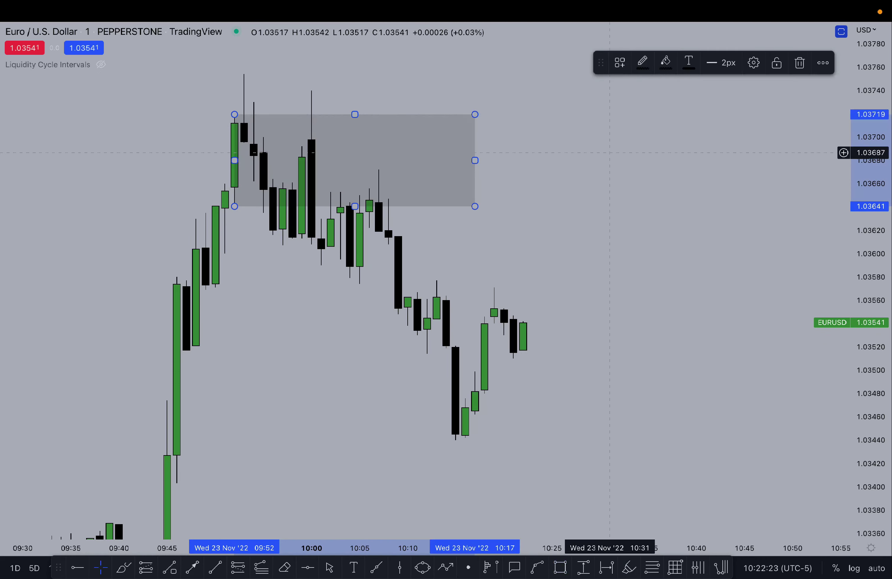
left_click(448, 440)
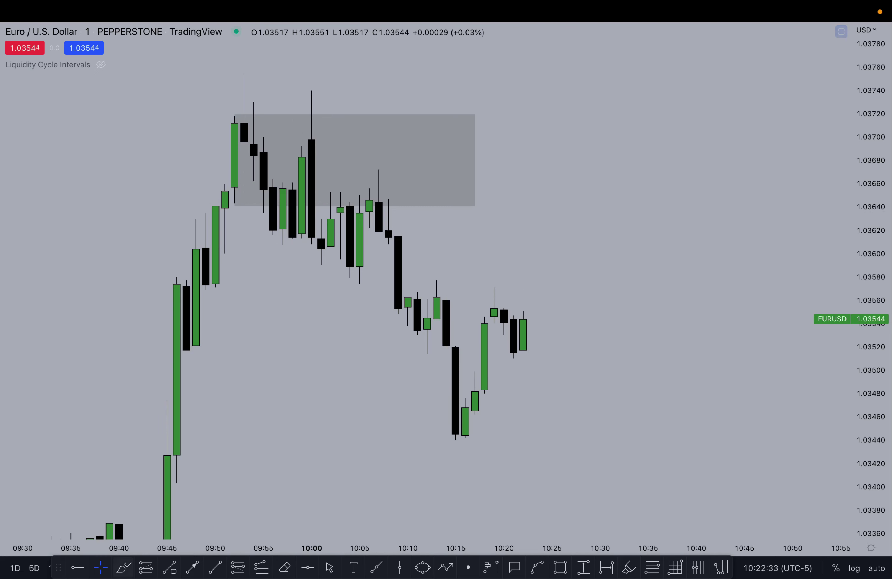
Draw horizontal trend lines at about 1.03655 from 10:03 to 10:11 and at about 1.03575 from 10:03 to 10:10.
left_click(215, 567)
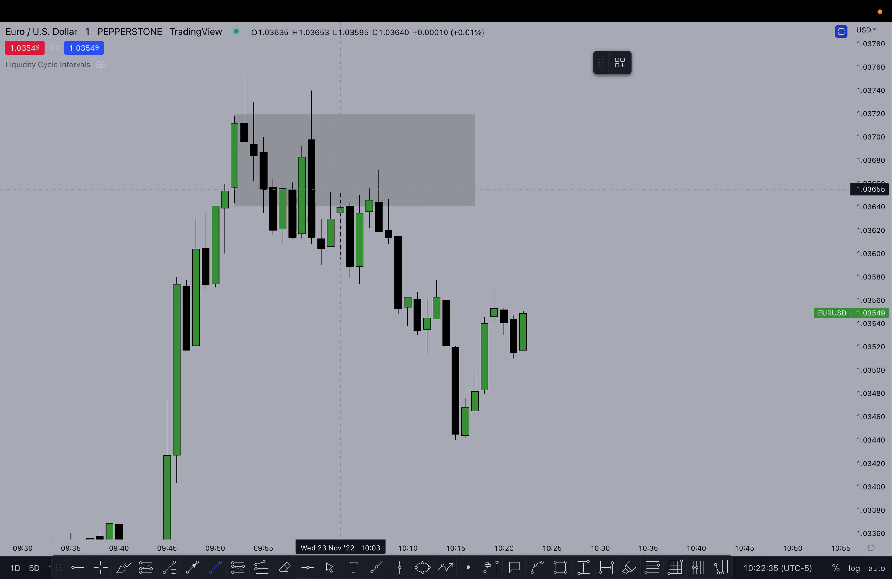
left_click(417, 189)
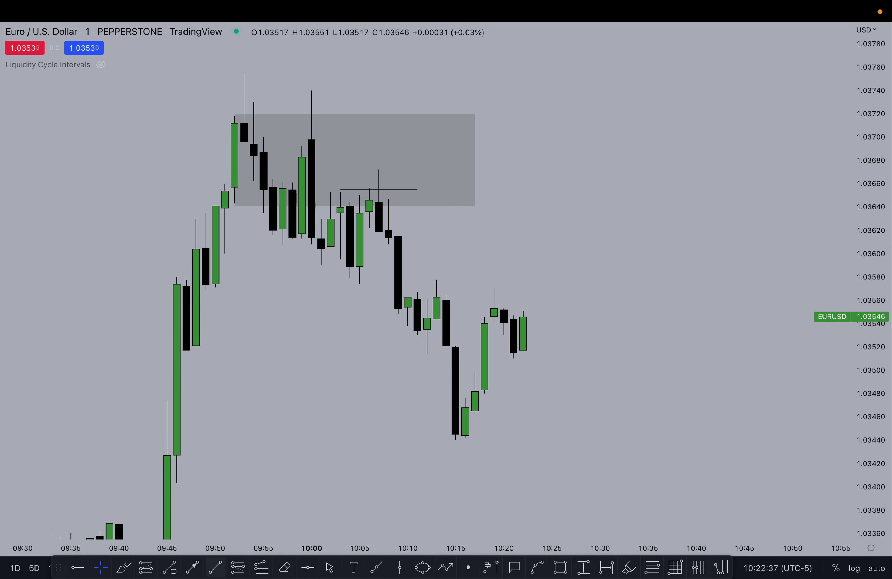
left_click(215, 567)
left_click(340, 281)
left_click(408, 282)
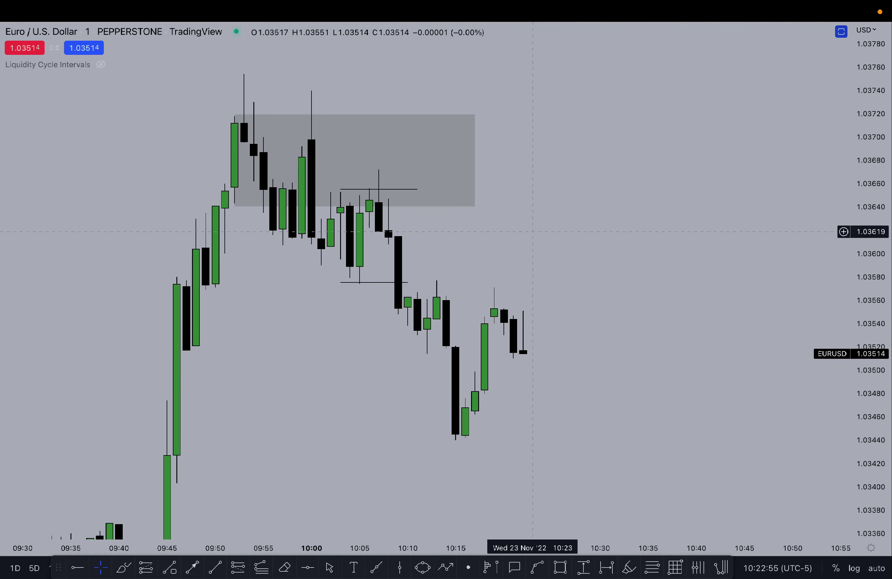
Delete the rectangle over the 09:52 to 10:17 range together with the two horizontal trend lines beside it.
left_click_drag(205, 92, 725, 342)
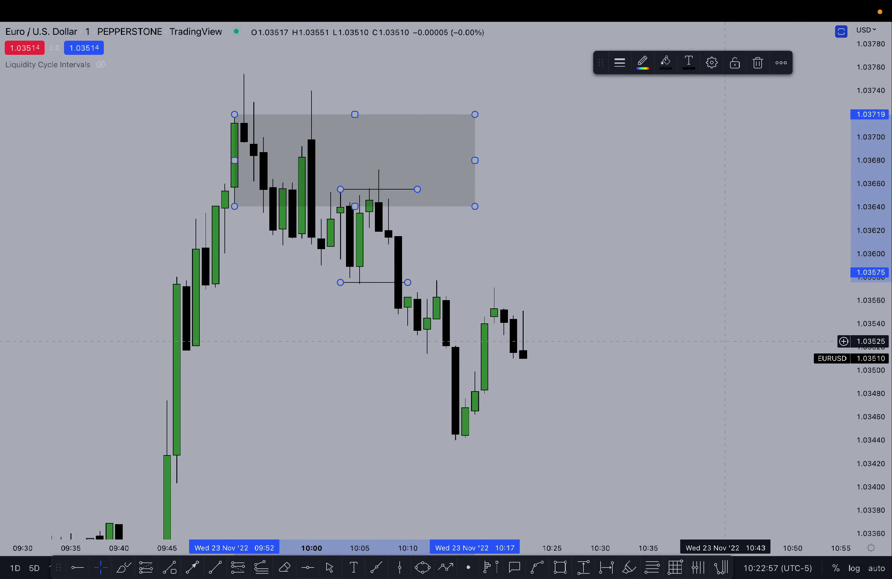
key("Delete")
scroll(725, 341, "down", 5)
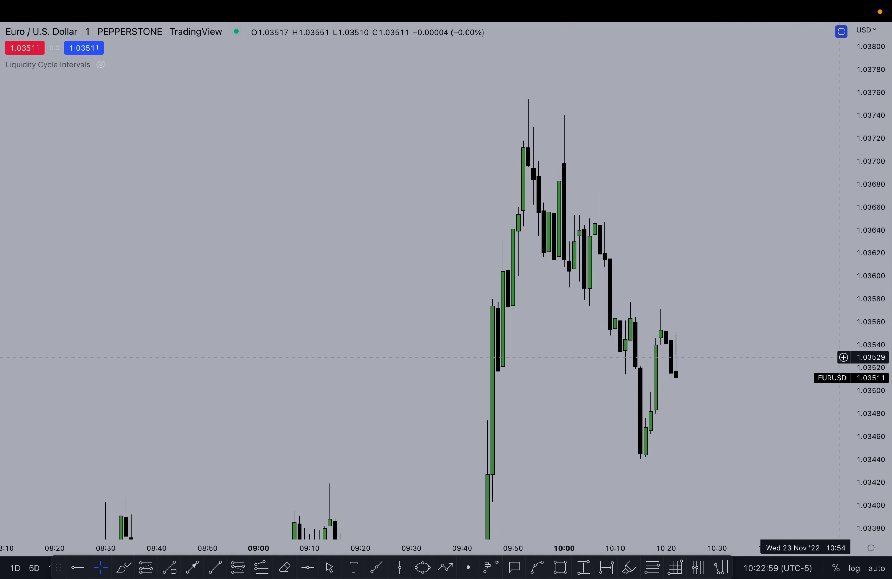
Switch the chart to the 15-minute interval and move the "Agenda: True Structural Breaks" text to 03:45 at about 1.03757, clear of the candles.
type("15")
key("Return")
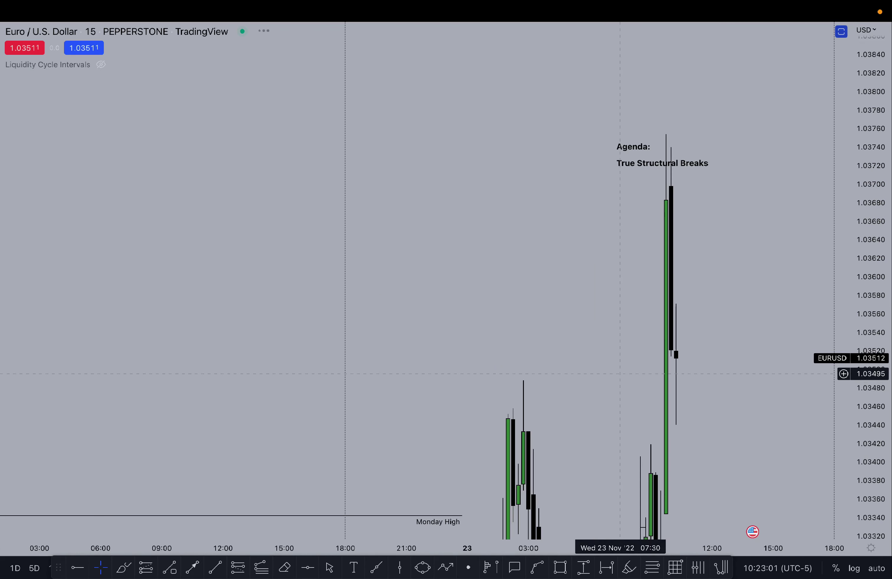
left_click_drag(631, 157, 557, 148)
scroll(734, 251, "up", 6)
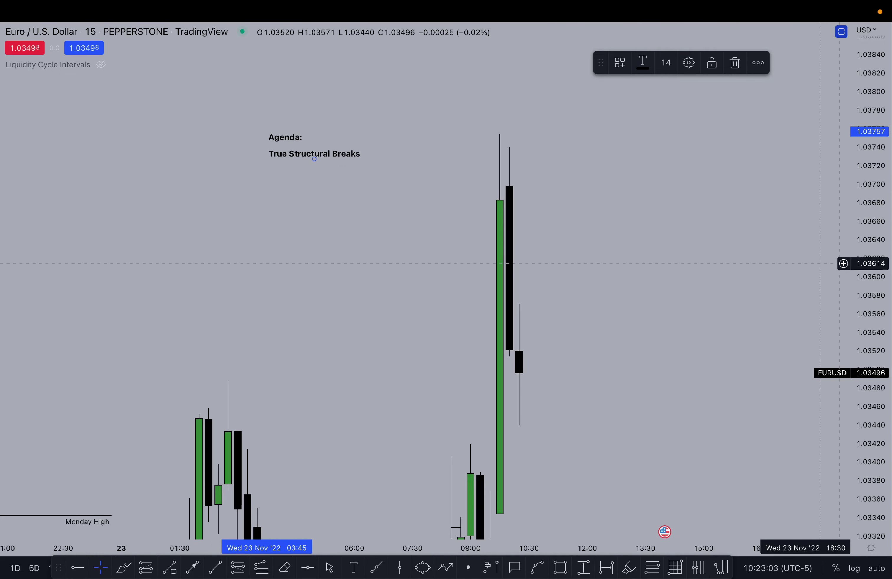
Delete the SMS and BMS labels and the short structure lines between about 03:30 and 09:00, including the mark at the 05:30 low.
left_click_drag(859, 264, 860, 489)
scroll(534, 396, "down", 4)
left_click_drag(653, 394, 649, 364)
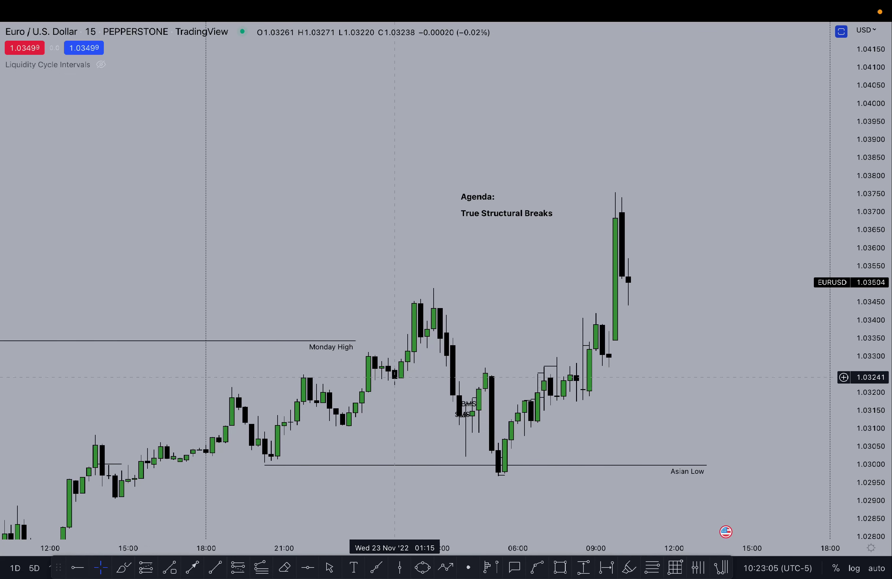
scroll(394, 377, "down", 1)
left_click_drag(481, 321, 741, 438)
key("Delete")
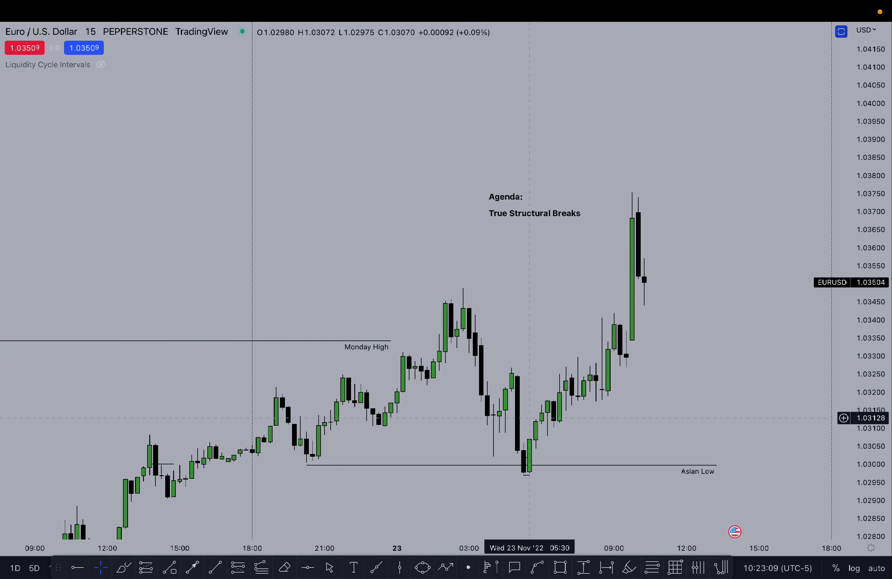
left_click(528, 474)
key("Delete")
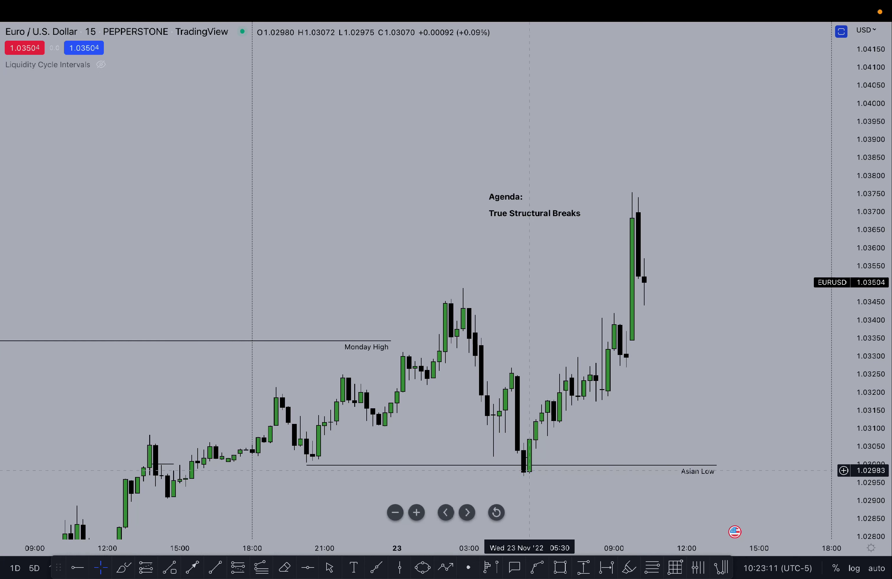
Switch the chart to the 5-minute interval and frame the price action from 03:00 to 10:20.
scroll(632, 419, "up", 5)
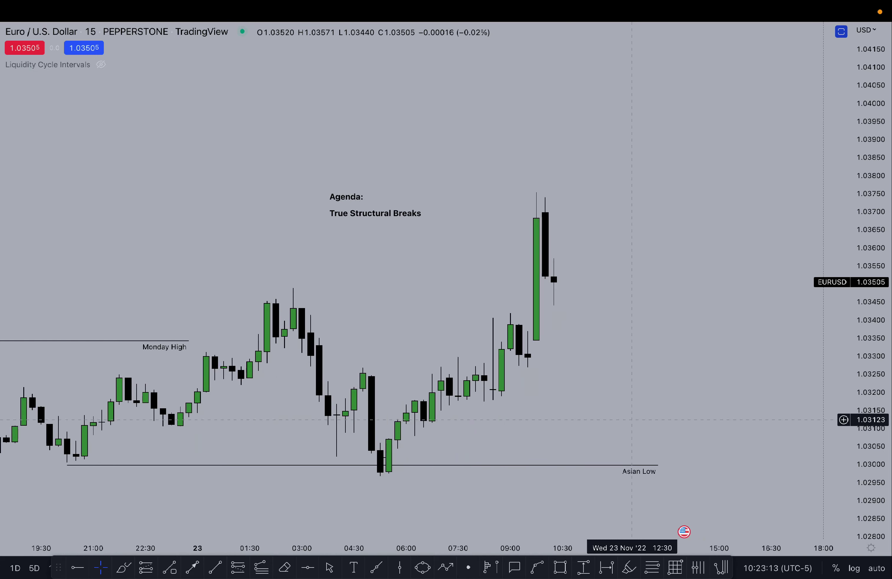
scroll(628, 371, "left", 5)
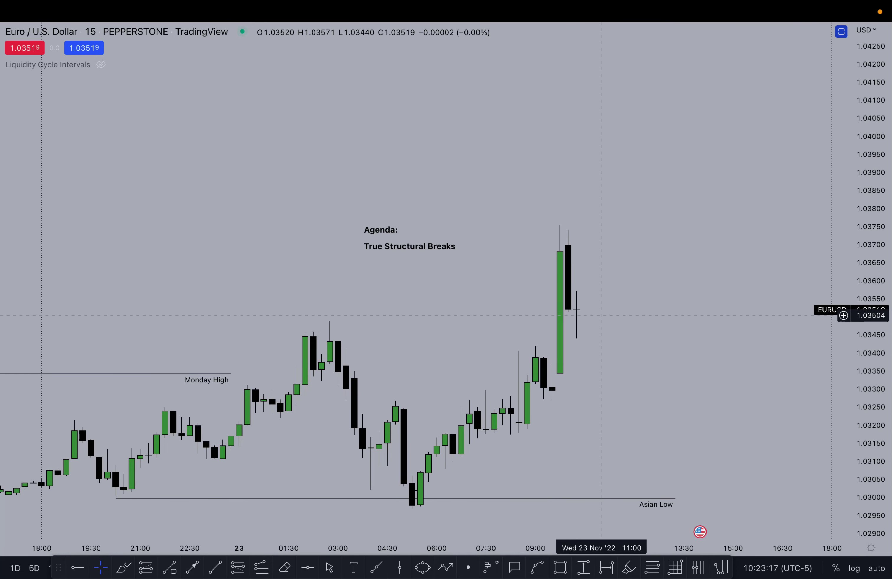
type("5")
key("Return")
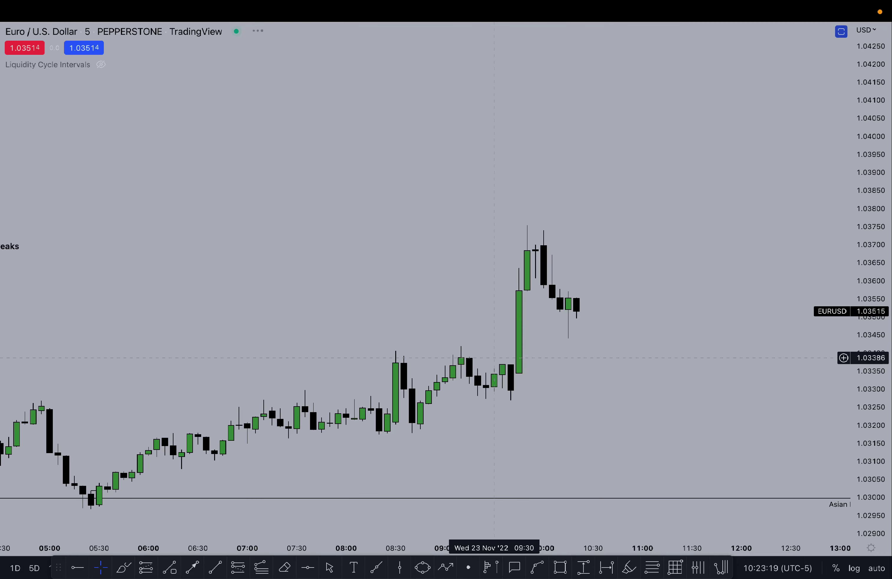
scroll(660, 369, "down", 1)
left_click_drag(869, 370, 869, 226)
scroll(688, 399, "up", 3)
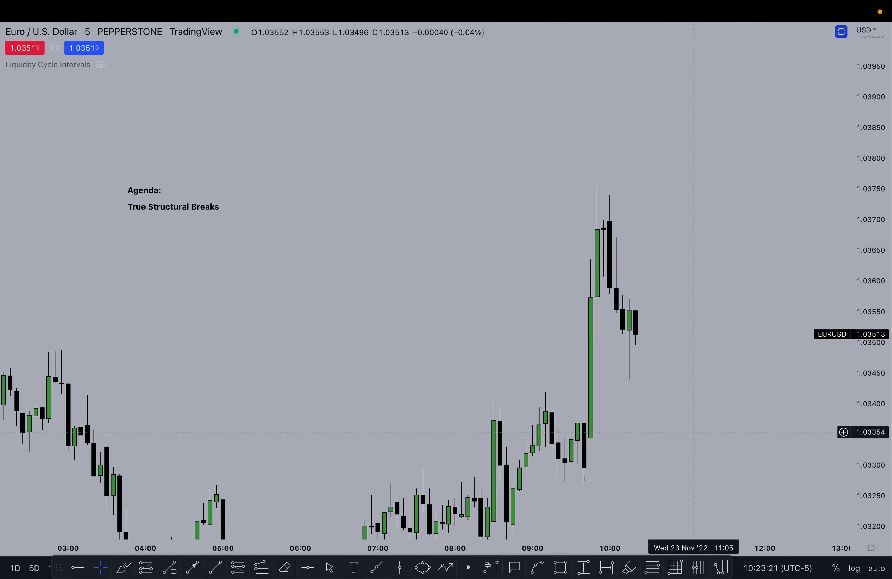
left_click_drag(674, 432, 633, 292)
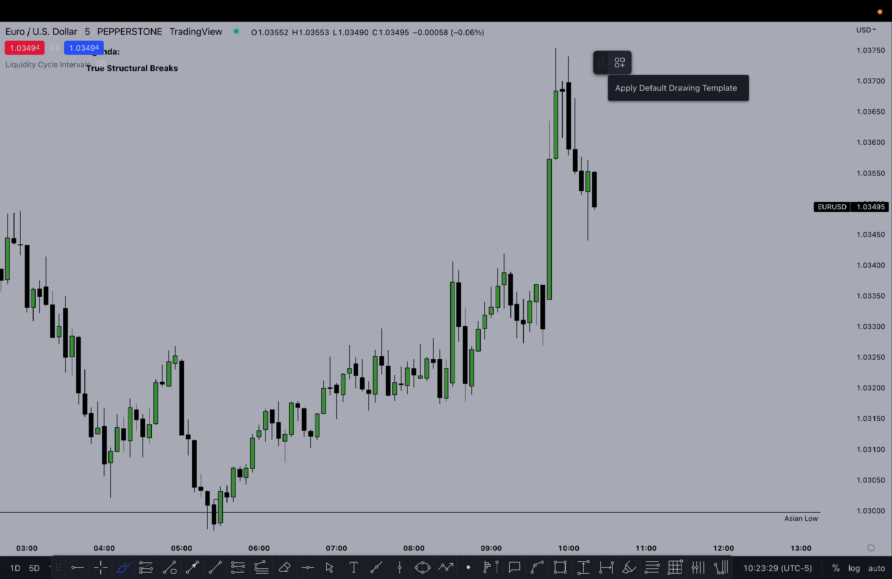
Set the brush to a black 2px line using a freehand loop above the 07:30 candles, and delete the loop.
left_click_drag(366, 189, 401, 205)
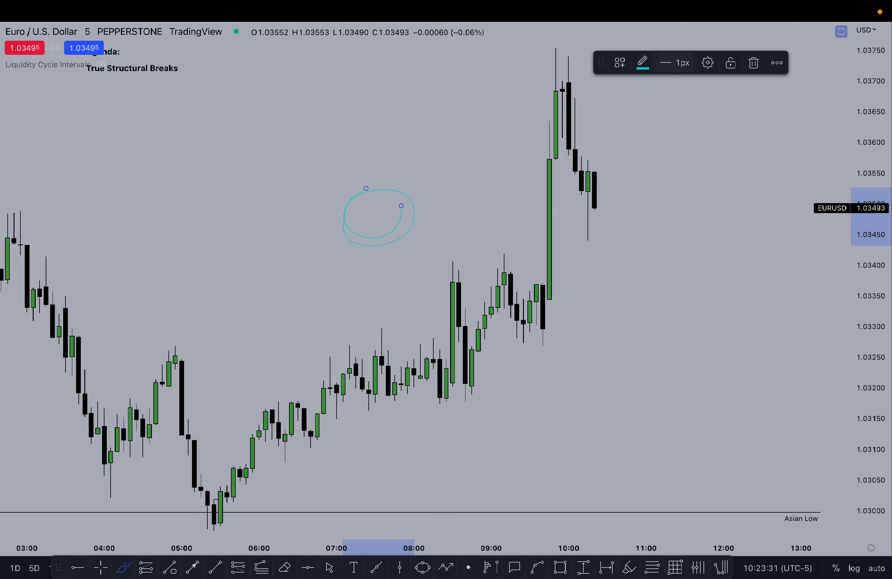
left_click(642, 62)
left_click(765, 89)
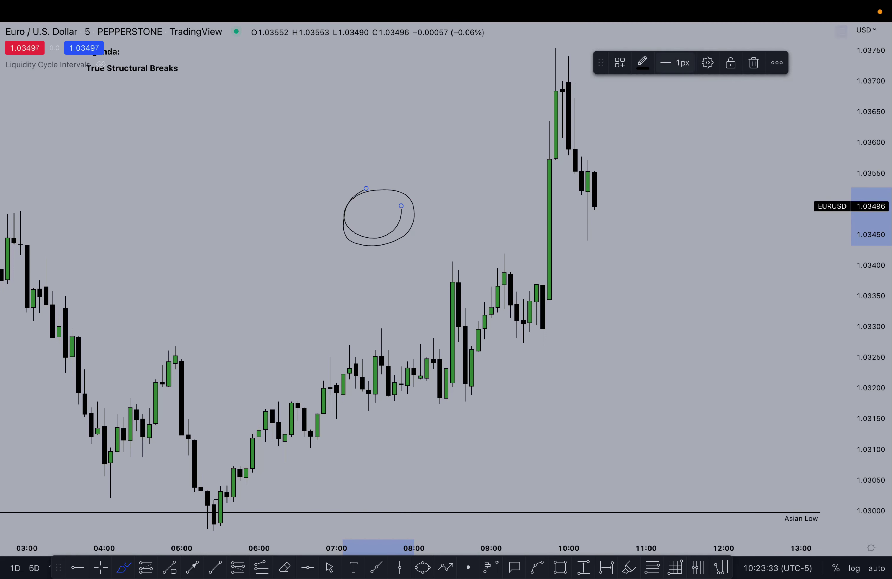
left_click(676, 63)
left_click(677, 107)
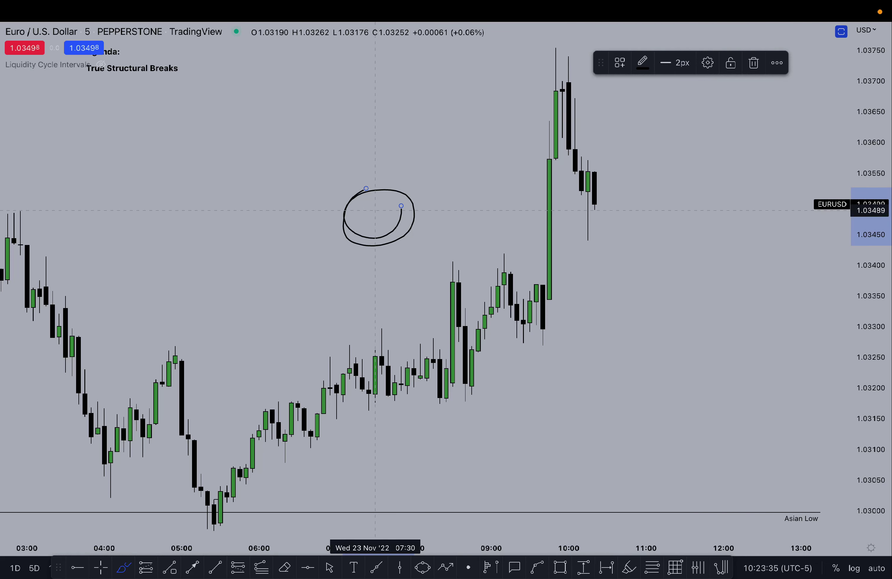
key("Delete")
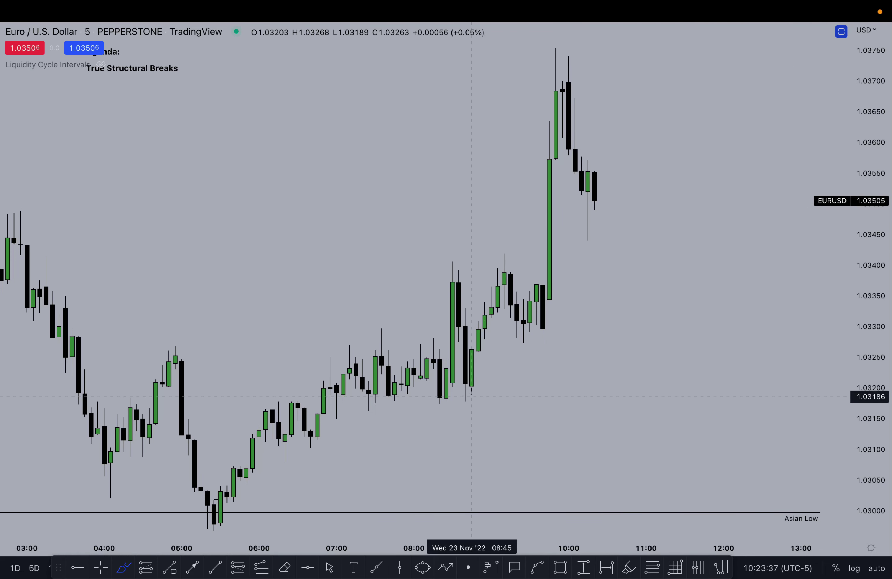
Brush short horizontal marks at about 1.03195, 1.03285 and 1.03410 plus a price path from 09:00 to 11:05, and remove these strokes.
left_click_drag(409, 392, 453, 391)
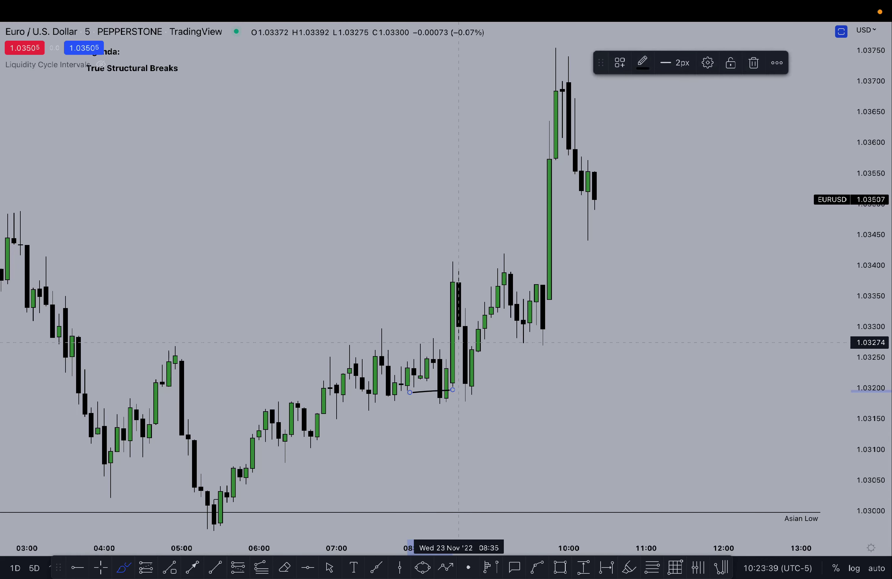
left_click_drag(422, 335, 472, 336)
mouse_move(448, 259)
left_mouse_down()
mouse_move(517, 258)
mouse_move(541, 349)
mouse_move(607, 173)
mouse_move(653, 230)
left_mouse_up()
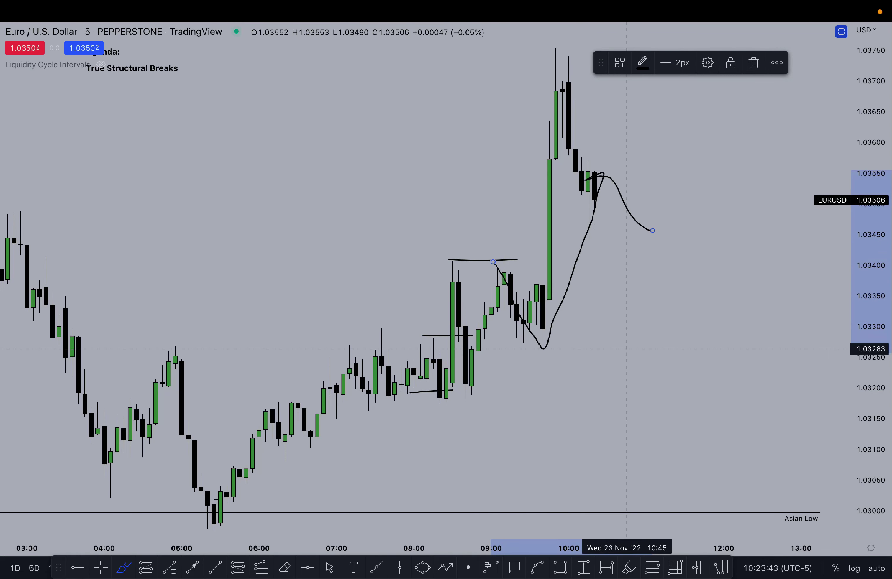
left_click(753, 63)
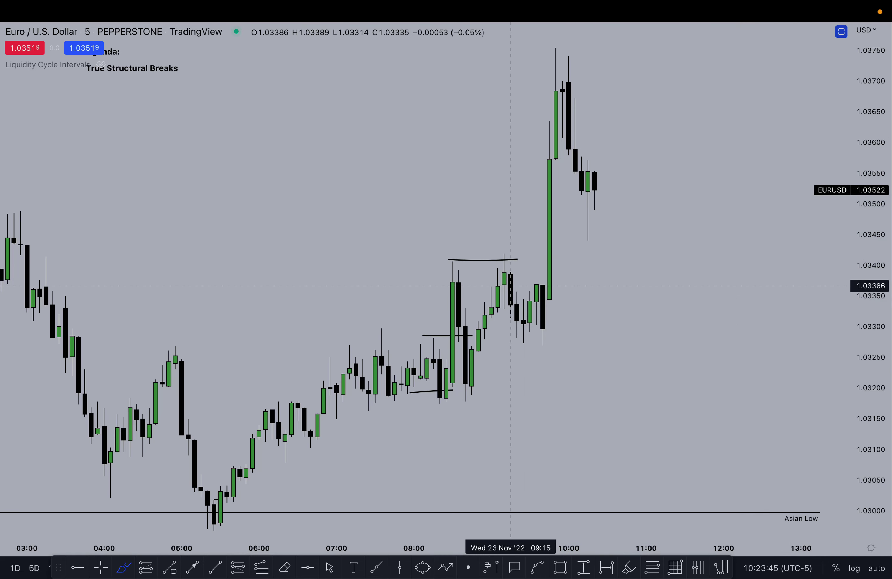
key("super+z")
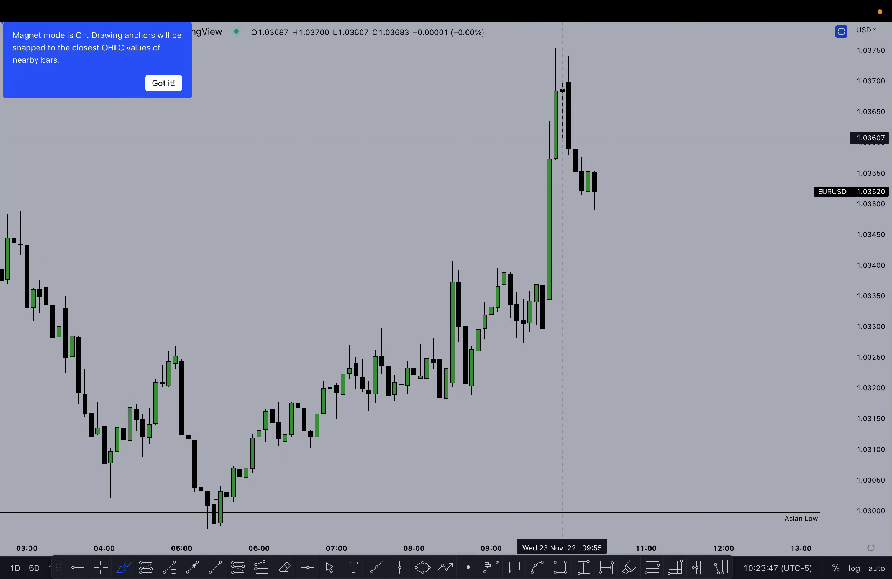
Brush marks below the 09:40 low, from the 09:35 high and above the 09:10 high with one further stroke, and remove them all.
left_click_drag(519, 342, 556, 337)
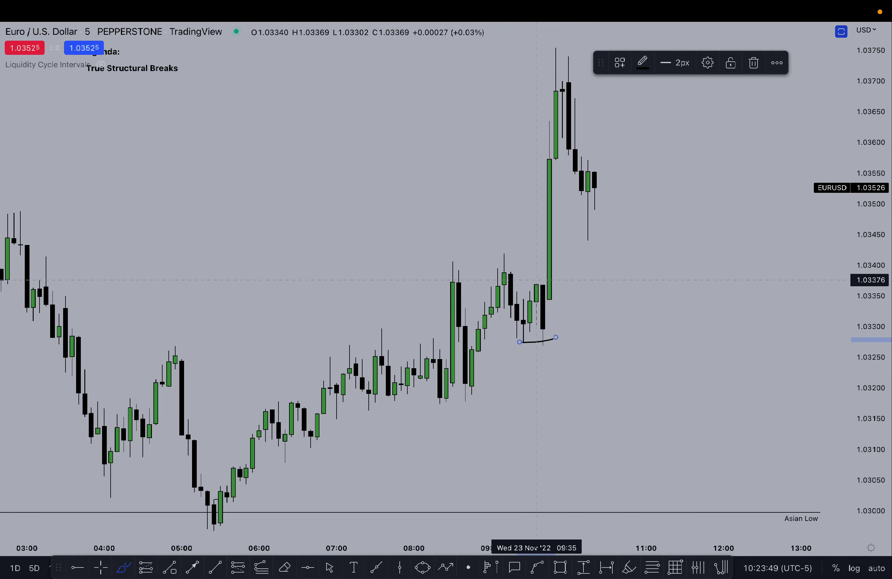
left_click_drag(539, 284, 620, 293)
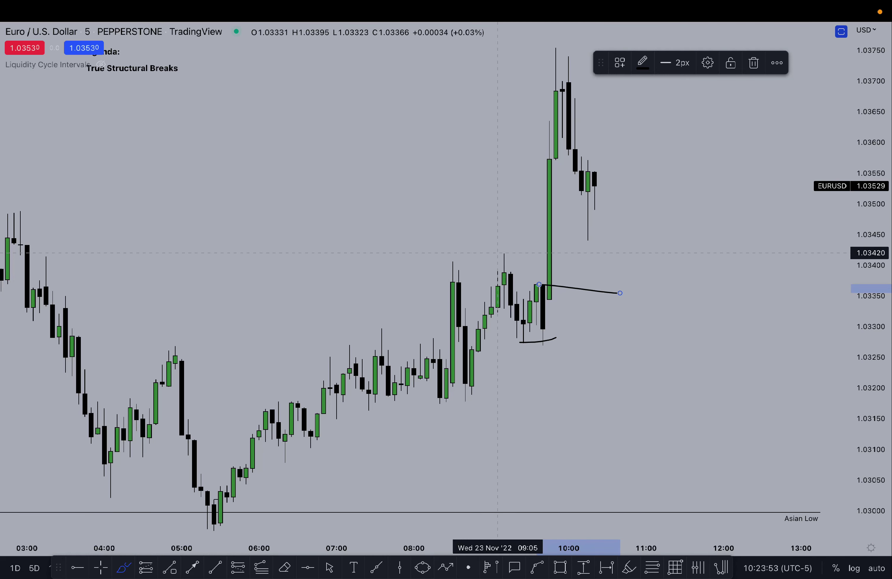
left_click_drag(506, 252, 548, 250)
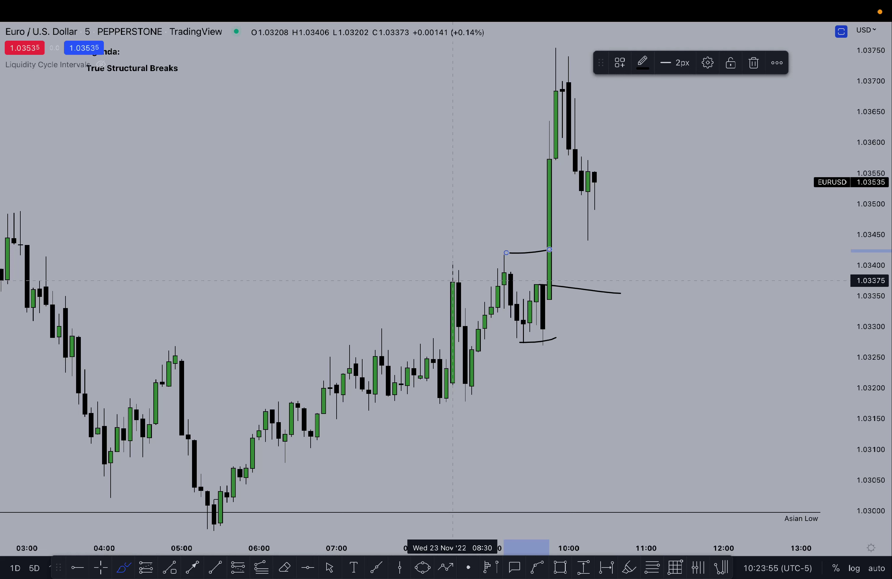
mouse_move(591, 152)
left_mouse_down()
mouse_move(605, 220)
mouse_move(671, 36)
mouse_move(762, 243)
mouse_move(807, 52)
mouse_move(826, 91)
left_mouse_up()
left_click(753, 63)
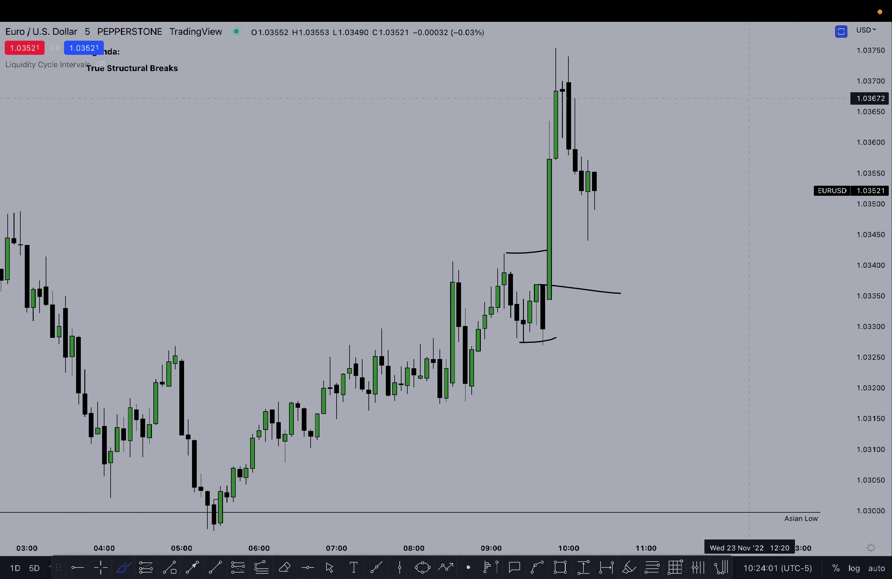
key("super")
key("super+z")
key("super+z")
key("super+z")
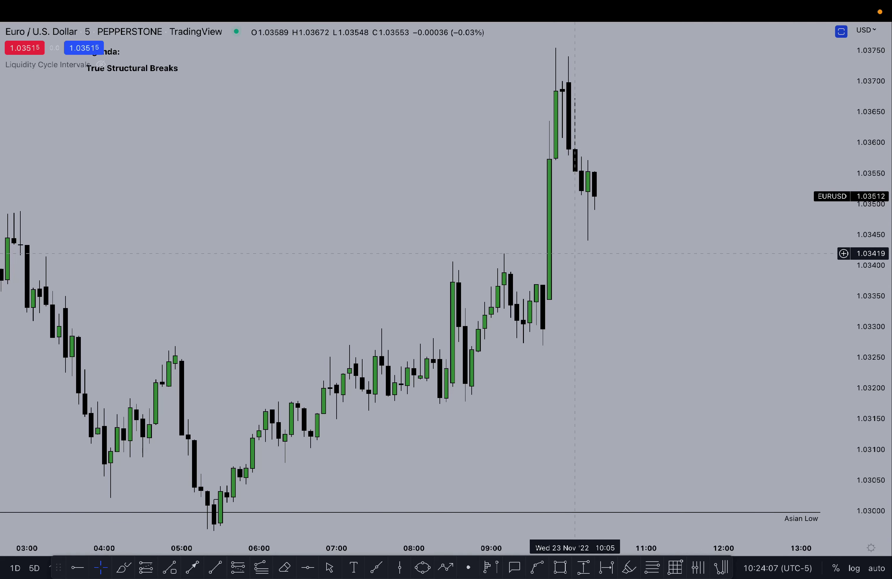
Switch the chart to the 1-minute interval and frame the decline that follows the 09:53 high.
key("1")
key("Return")
scroll(473, 291, "down", 1)
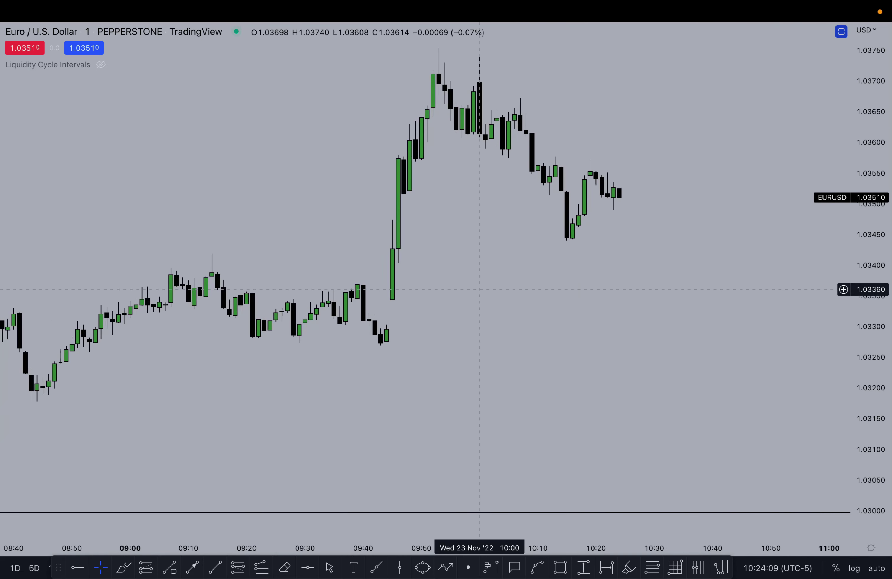
left_click_drag(759, 365, 678, 381)
left_click_drag(868, 407, 868, 226)
scroll(620, 231, "up", 3)
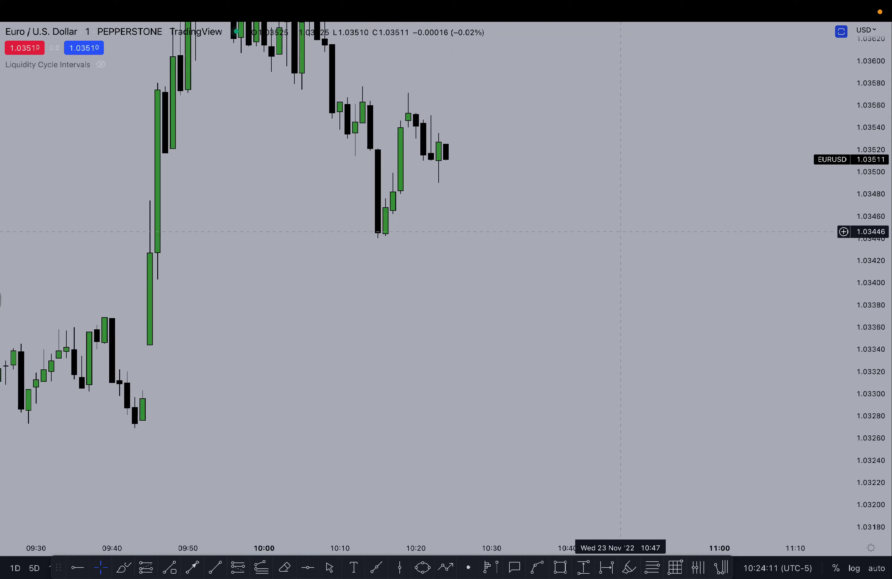
left_click_drag(588, 219, 642, 396)
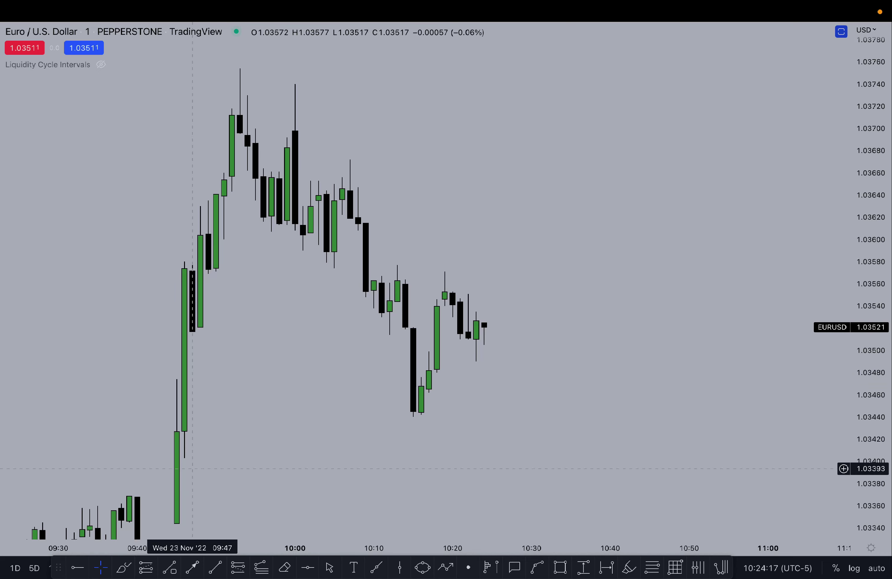
Draw horizontal trend lines at about 1.03568 from 10:11 to 10:14 and at about 1.03514 from 10:12 to 10:16.
left_click(215, 567)
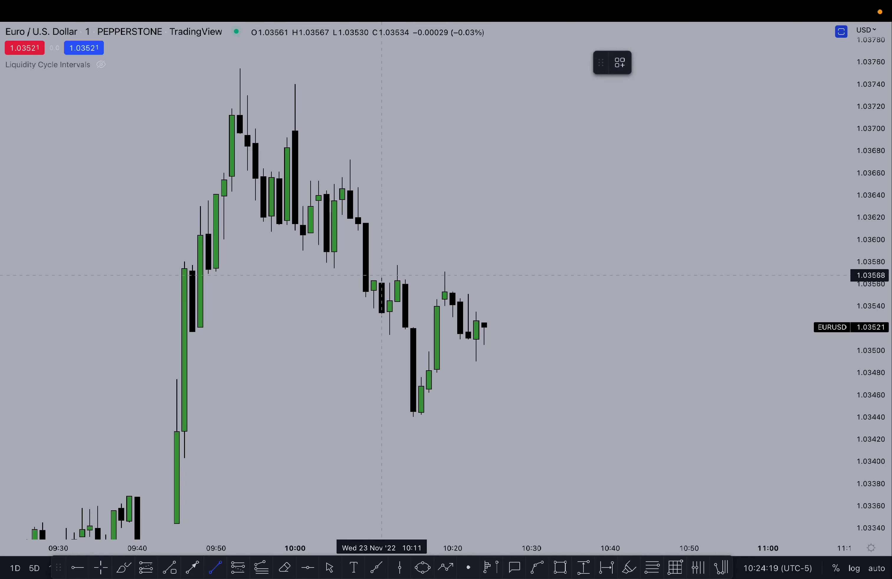
left_click_drag(381, 276, 405, 276)
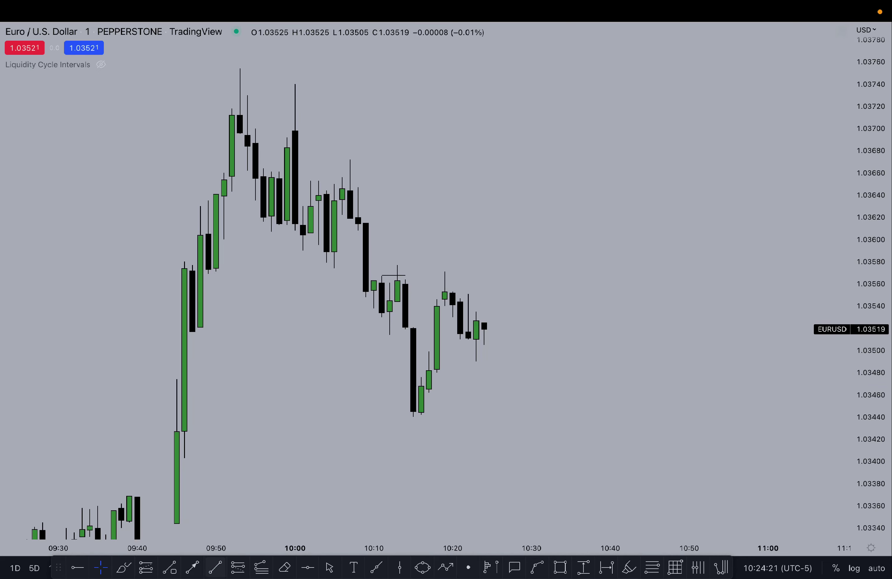
left_click(215, 567)
left_click_drag(389, 334, 420, 334)
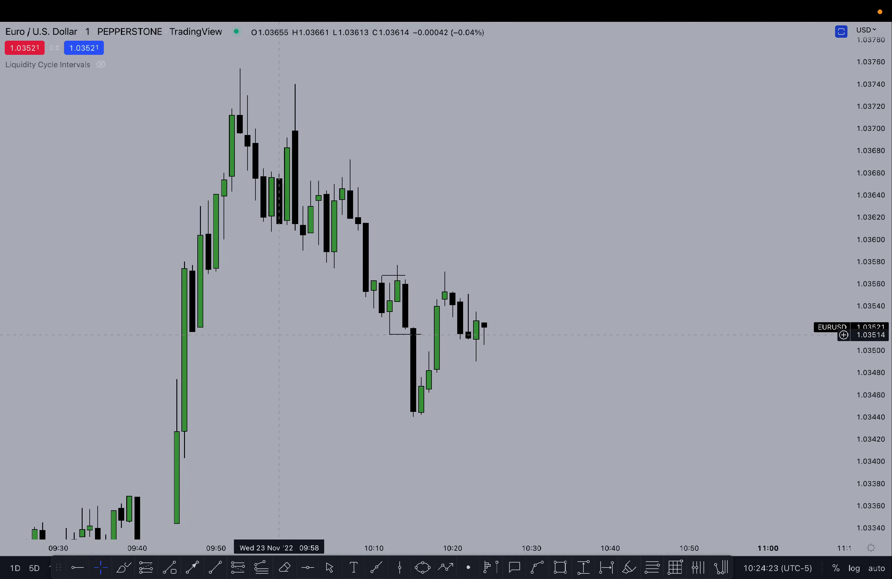
scroll(714, 350, "down", 3)
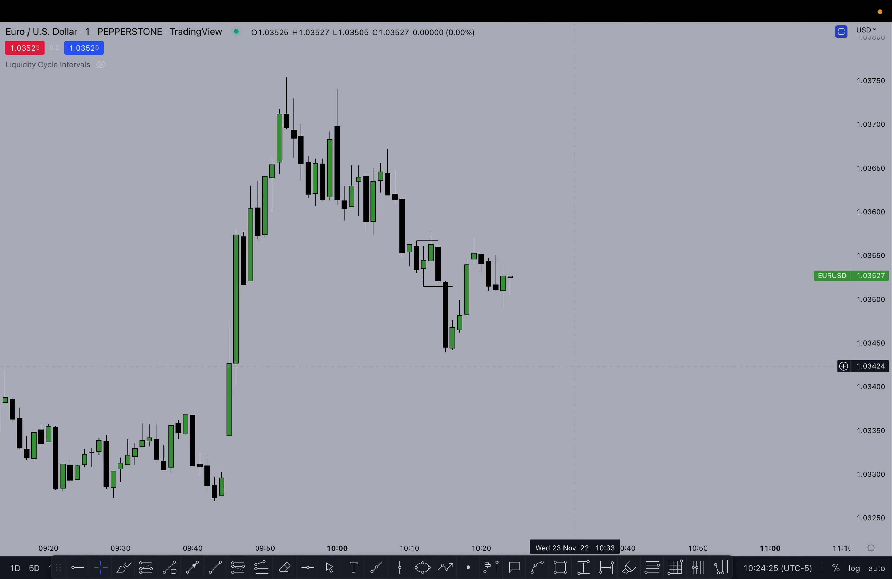
Brush a projected drop to about 1.03350, a level at about 1.03445, a retest with an arrow down and a surrounding loop, and remove them all.
scroll(575, 366, "down", 2)
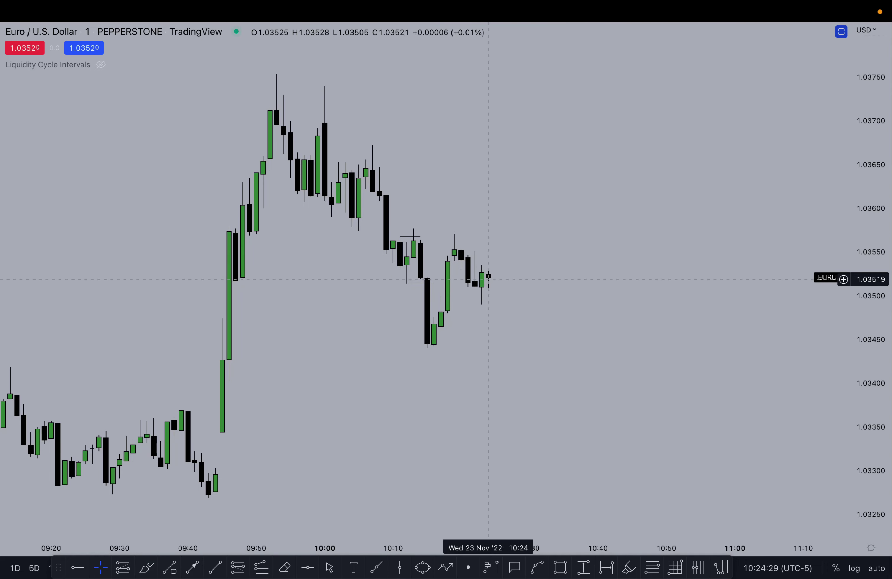
mouse_move(495, 324)
left_mouse_down()
mouse_move(495, 394)
mouse_move(494, 275)
mouse_move(473, 390)
left_mouse_up()
left_click(147, 568)
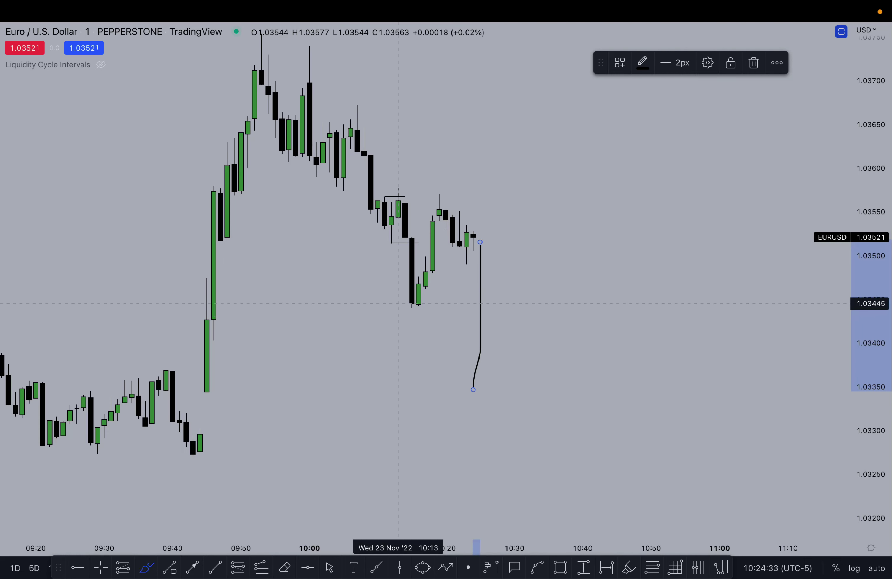
left_click_drag(400, 303, 541, 304)
mouse_move(474, 387)
left_mouse_down()
mouse_move(552, 256)
mouse_move(541, 261)
mouse_move(678, 453)
left_mouse_up()
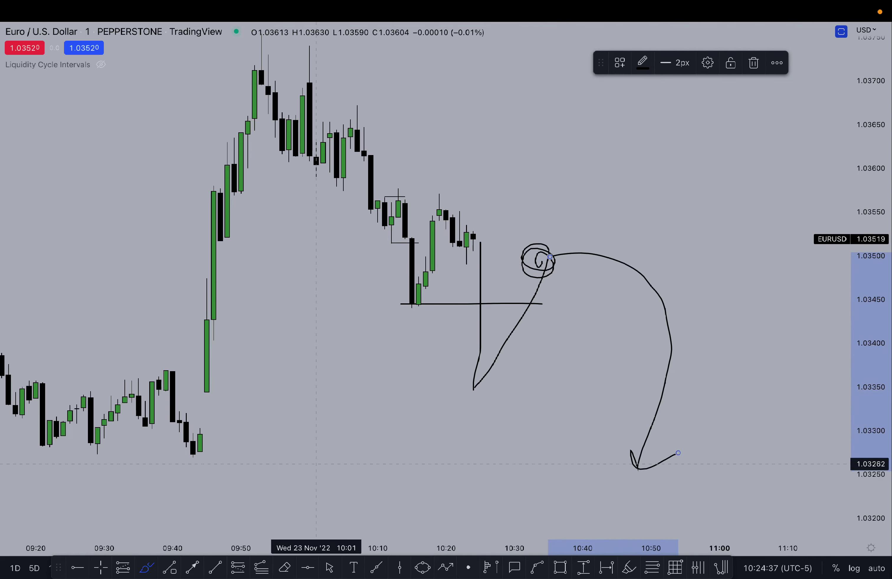
mouse_move(458, 147)
left_mouse_down()
mouse_move(320, 201)
mouse_move(501, 166)
left_mouse_up()
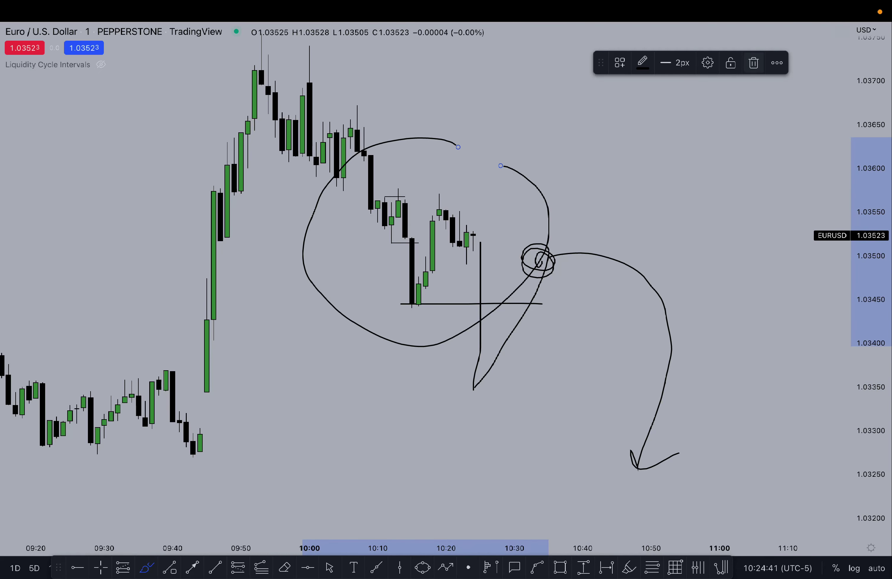
left_click(753, 63)
key("super+z")
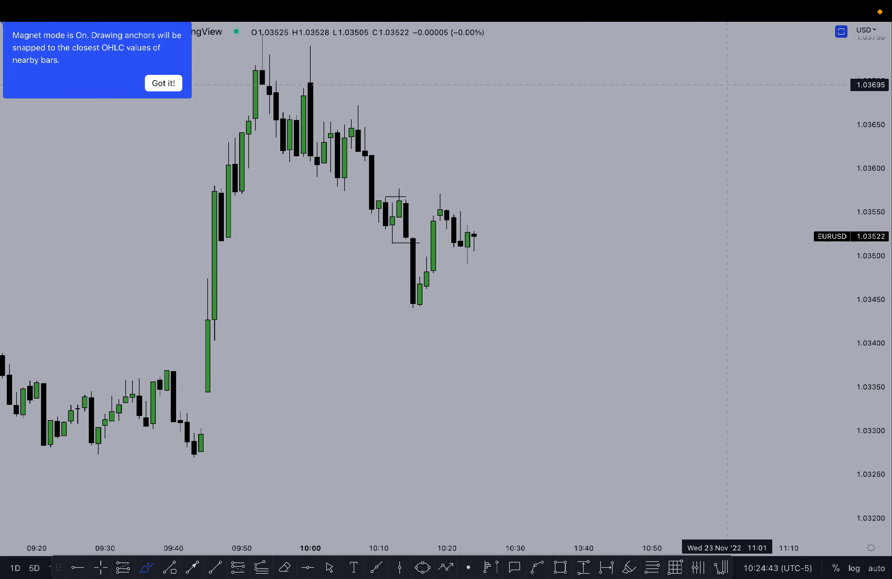
Brush two long, nearly horizontal strokes at about 1.03340 from 09:43 to 10:37 and about 1.03290 from 09:45 to 10:53.
scroll(727, 85, "up", 3)
left_click_drag(204, 434, 578, 437)
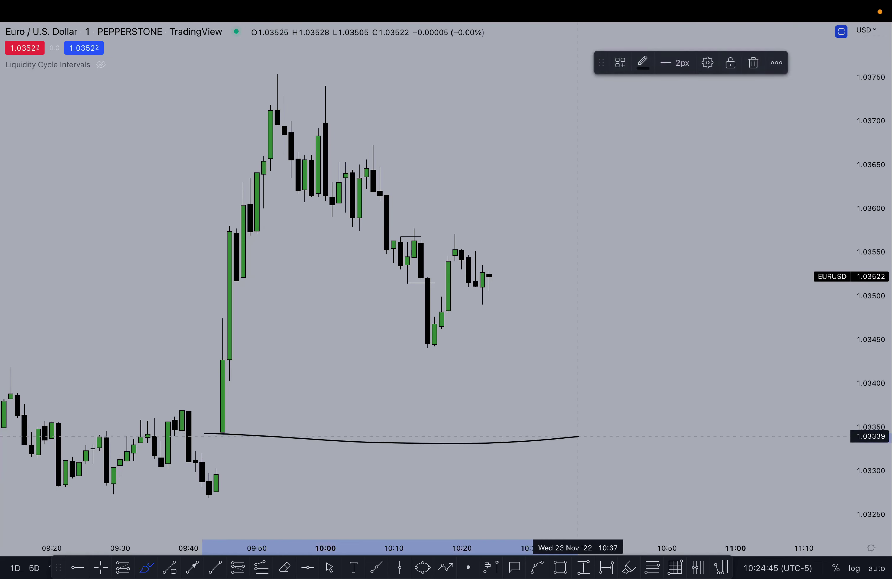
mouse_move(225, 475)
left_mouse_down()
mouse_move(503, 491)
mouse_move(687, 489)
left_mouse_up()
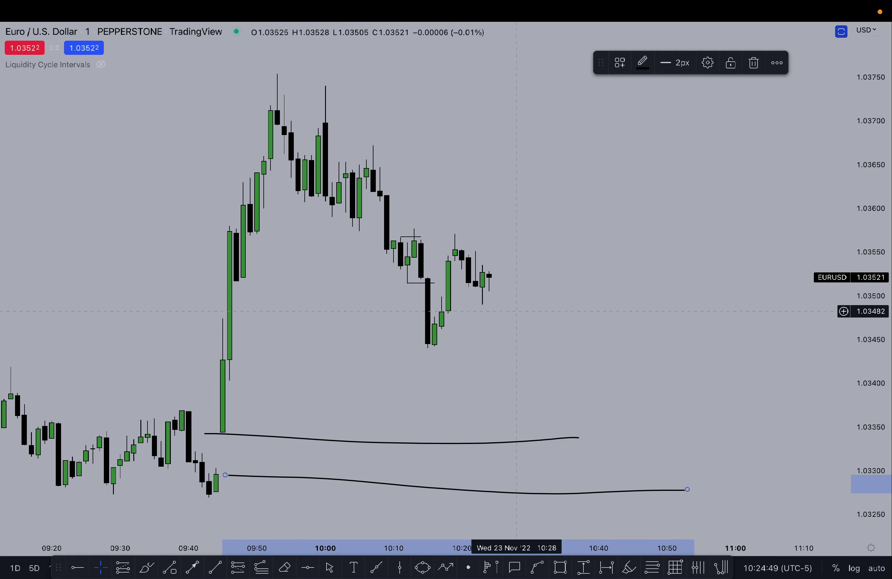
left_click(509, 291)
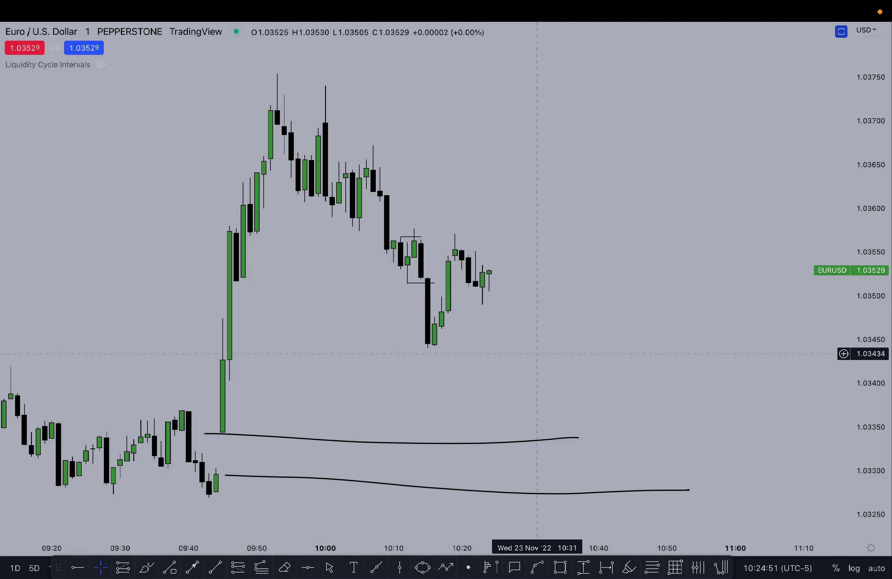
Measure the price distance from just below the latest candles down to between the two brushed levels, and clear the measurement.
left_click_drag(537, 354, 544, 401)
left_click(545, 401, "shift")
left_click(544, 361)
left_click(524, 336, "shift")
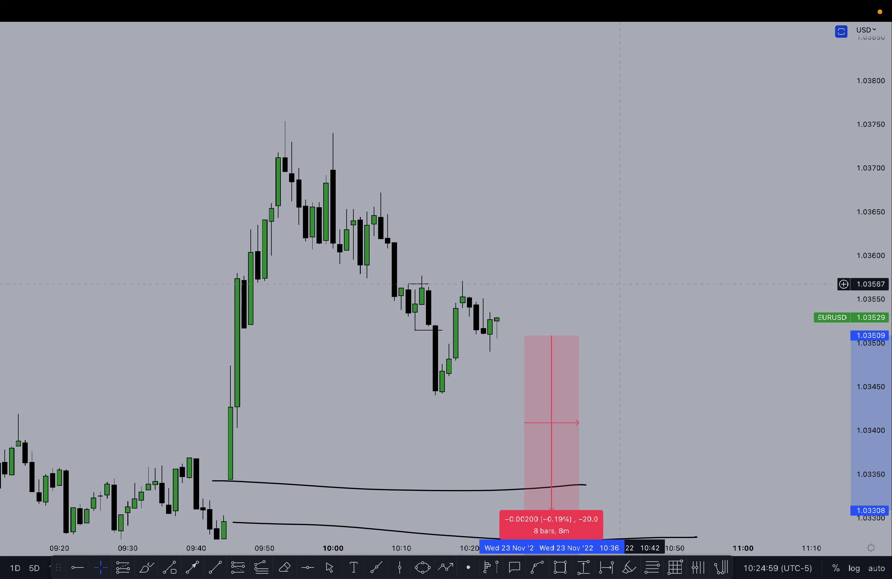
left_click(661, 322)
Delete the two long brushed strokes beneath the 09:45 rally.
scroll(693, 412, "down", 5)
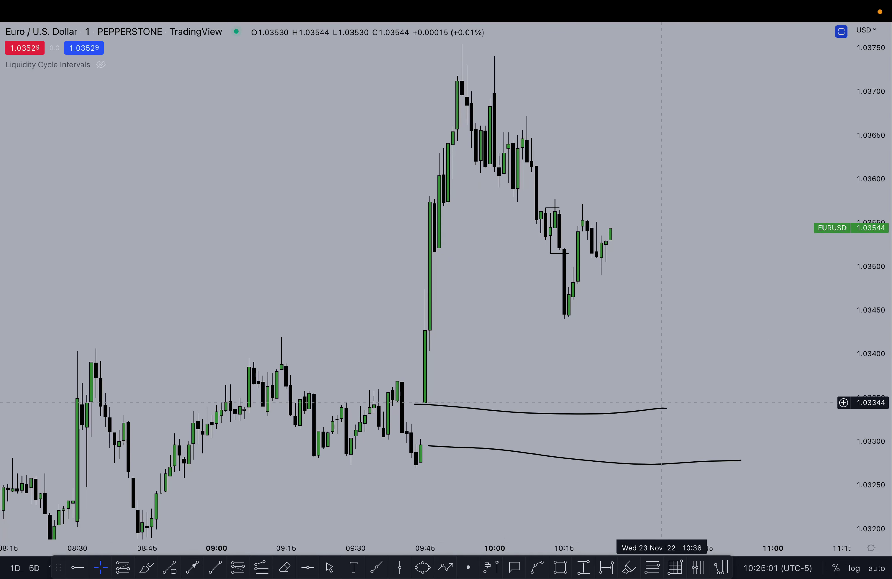
double_click(661, 408)
key("Escape")
key("Delete")
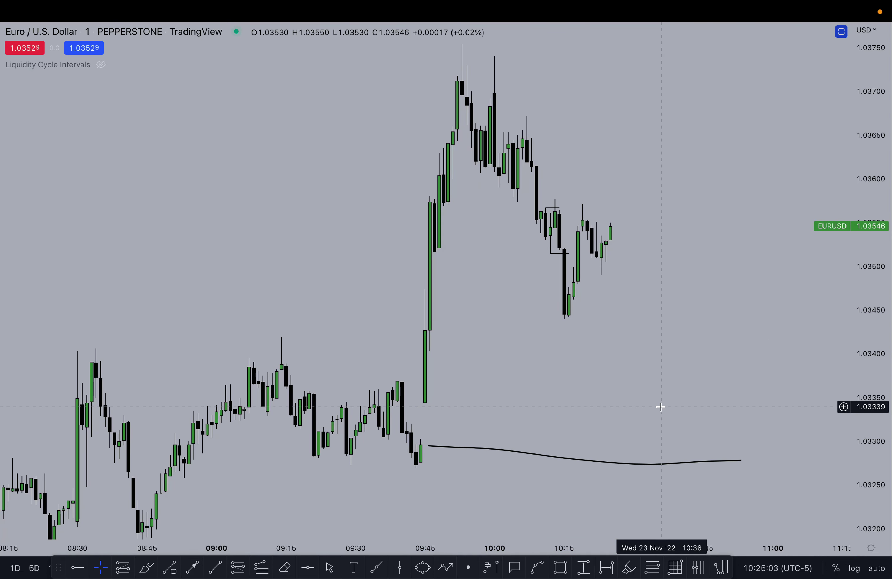
left_click(698, 460)
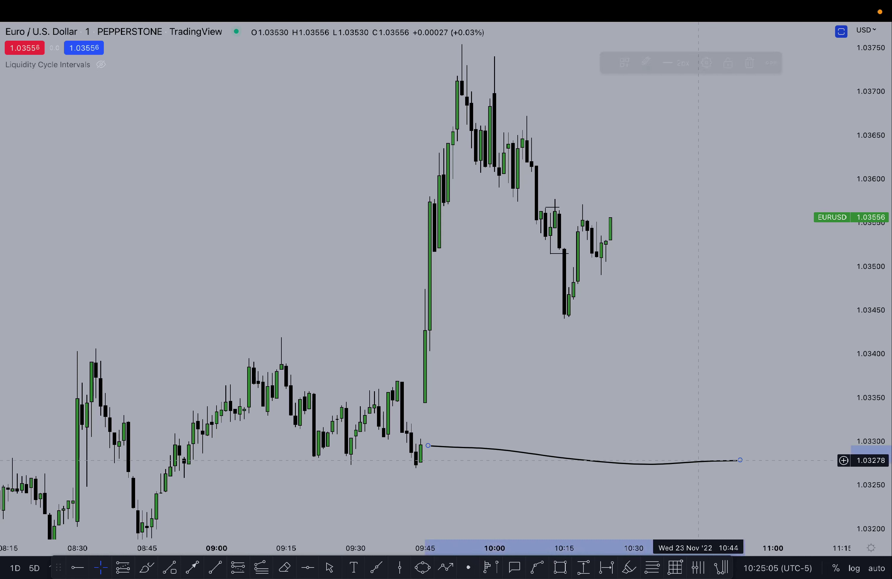
key("Delete")
Frame the decline after the 09:53 high in full-screen view and delete the structure lines at about 1.03568 and 1.03514.
scroll(639, 339, "up", 3)
left_click_drag(870, 338, 869, 241)
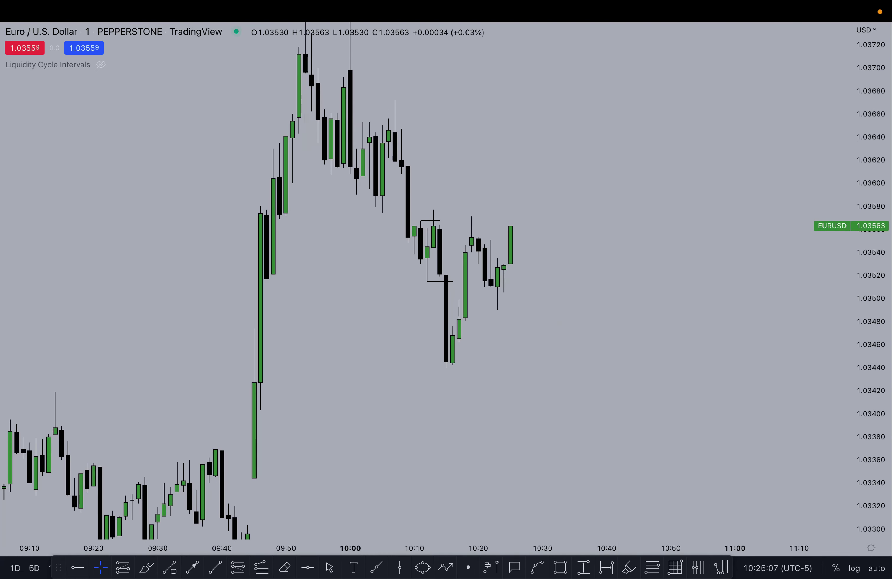
left_click_drag(632, 244, 648, 297)
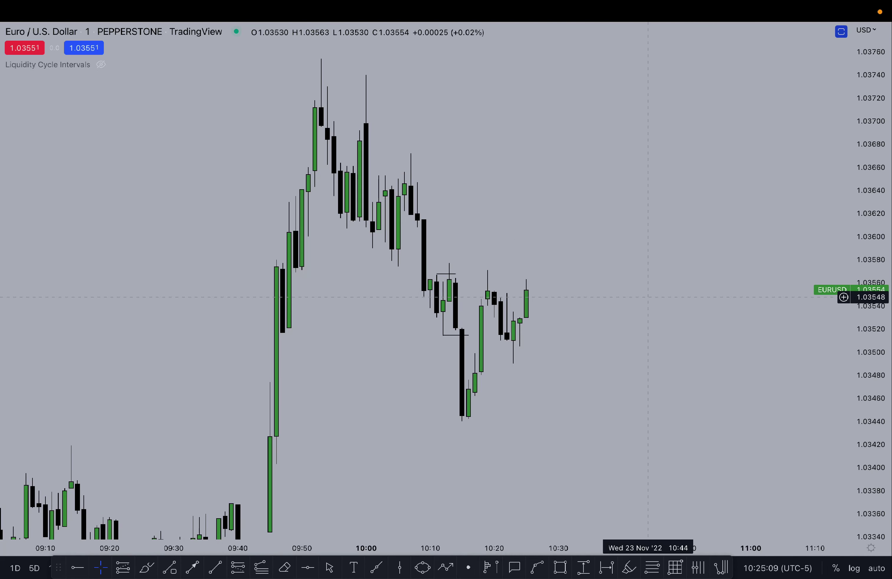
scroll(647, 297, "left", 1)
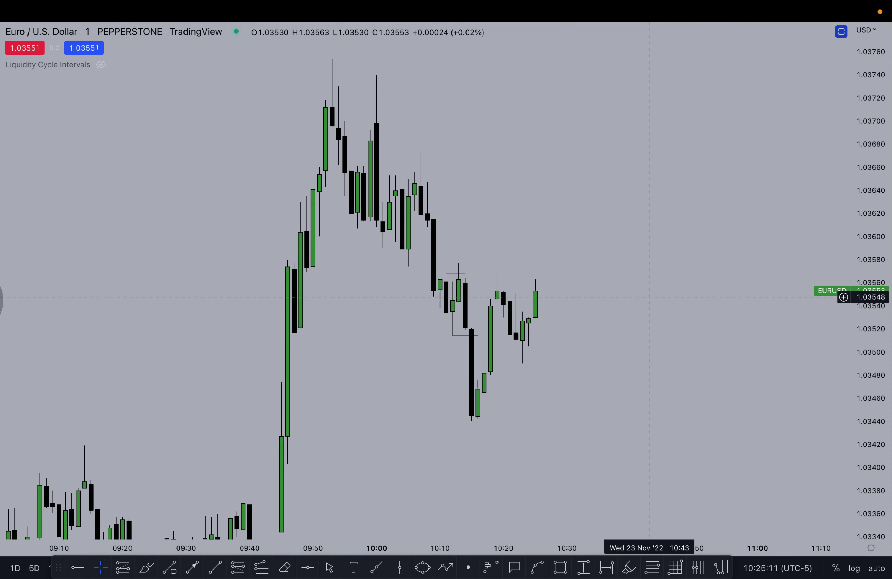
key("super+r")
left_click(435, 232)
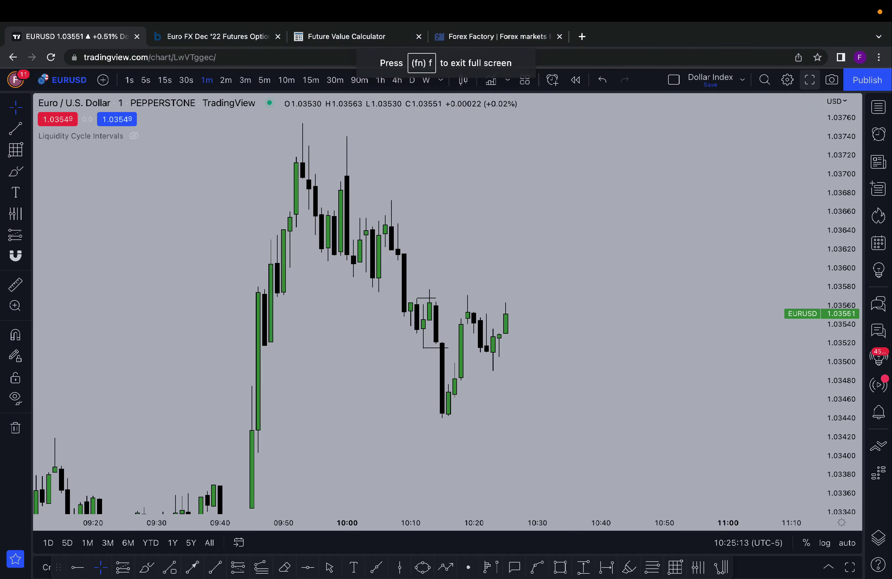
left_click(810, 80)
left_click_drag(466, 241, 639, 355)
key("Delete")
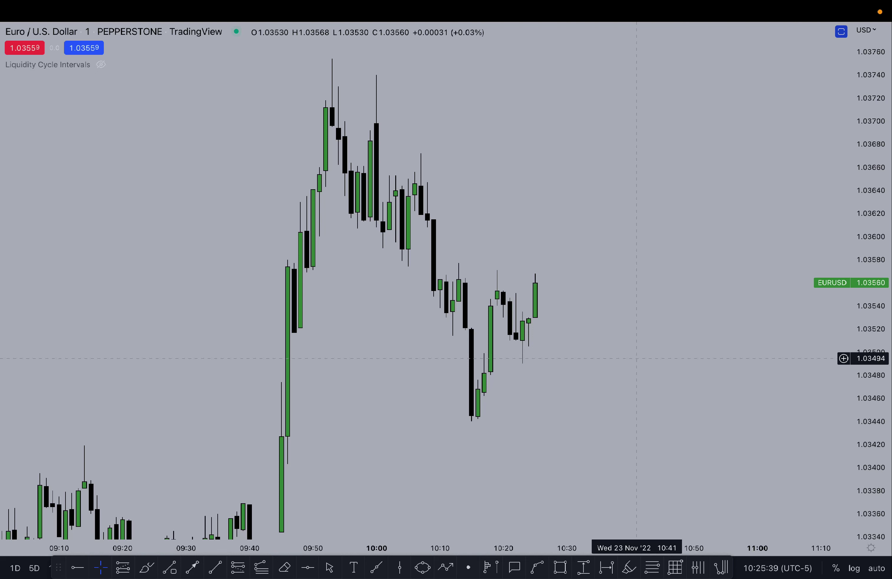
Brush a rising zigzag from about 10:19 to 10:58 and a falling zigzag from about 11:21 to 11:44, and undo both.
left_click_drag(636, 358, 428, 265)
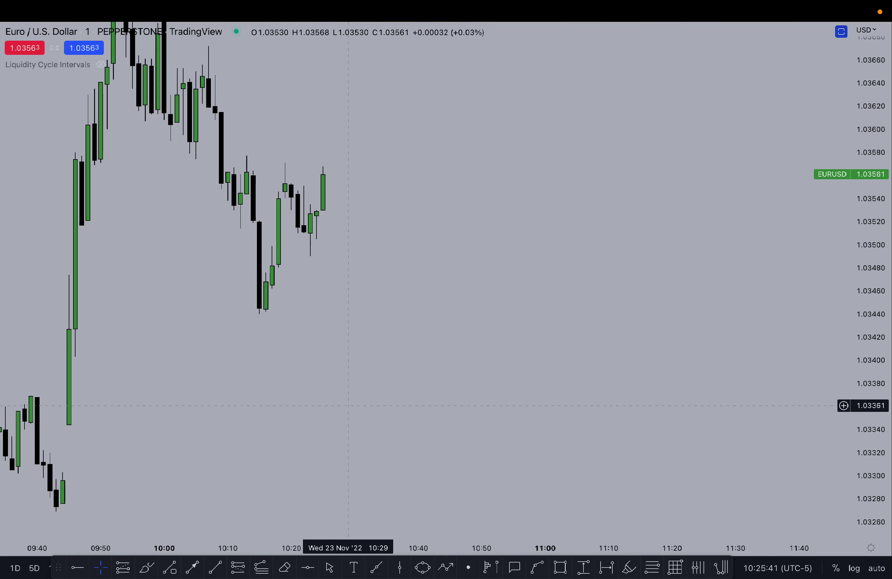
left_click(146, 568)
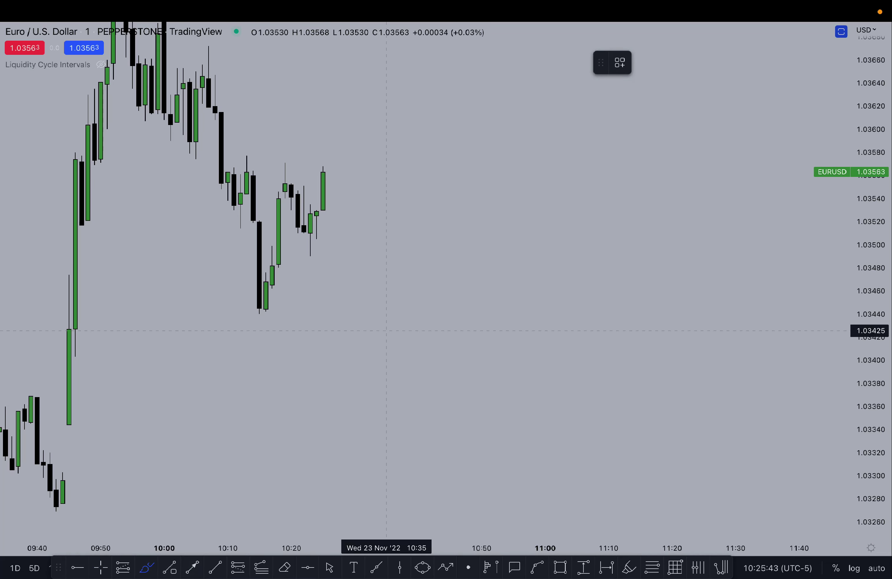
mouse_move(286, 443)
left_mouse_down()
mouse_move(406, 323)
mouse_move(520, 230)
mouse_move(532, 290)
left_mouse_up()
mouse_move(678, 154)
left_mouse_down()
mouse_move(700, 342)
mouse_move(749, 423)
mouse_move(825, 476)
left_mouse_up()
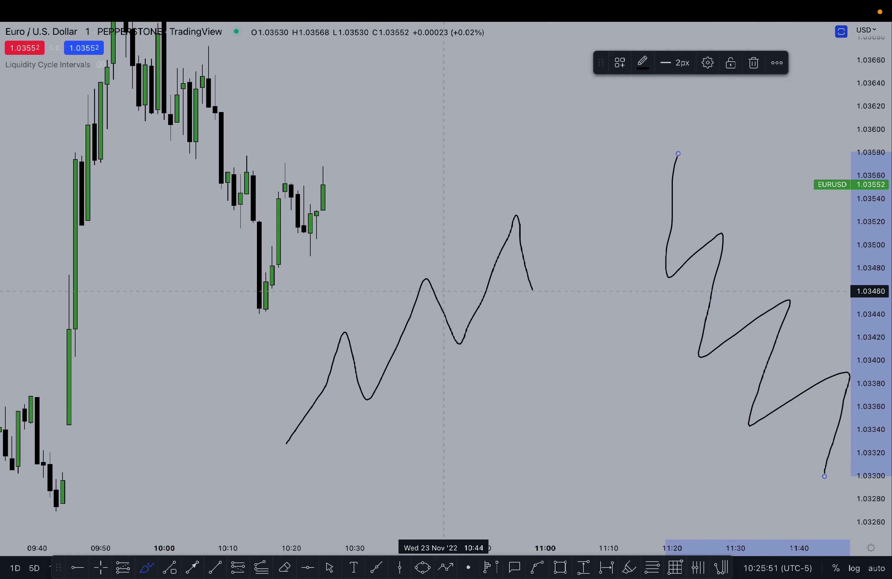
key("ctrl+z")
key("ctrl+z")
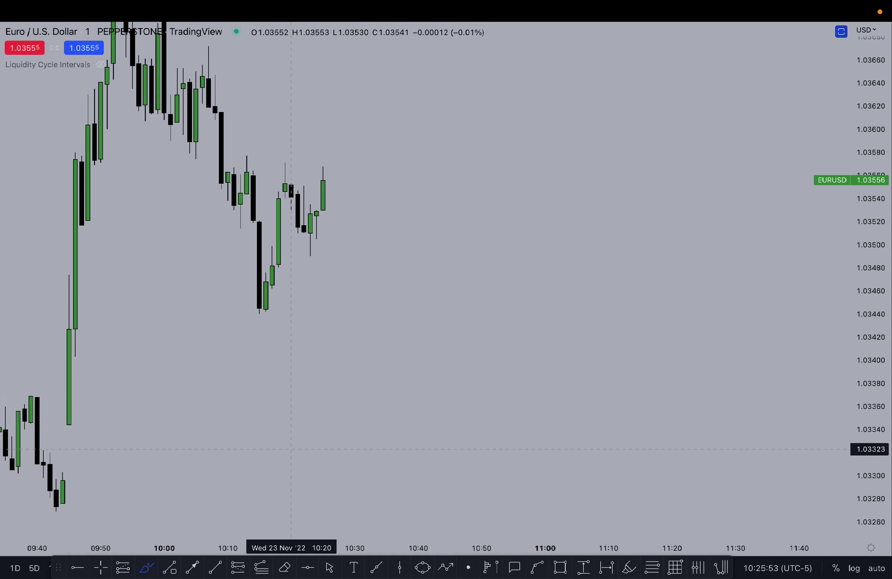
Brush a rising zigzag from about 10:20 to 11:08, horizontal marks over its first two peaks, boxes at both pullback lows and a circle around the last leg.
mouse_move(293, 449)
left_mouse_down()
mouse_move(354, 274)
mouse_move(381, 391)
mouse_move(456, 190)
mouse_move(500, 329)
mouse_move(565, 116)
mouse_move(596, 258)
left_mouse_up()
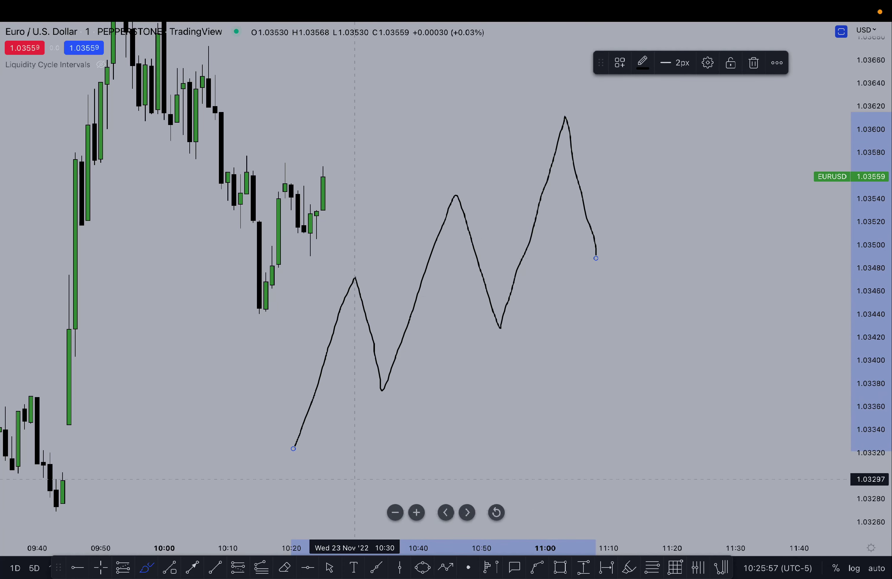
left_click_drag(331, 271, 399, 272)
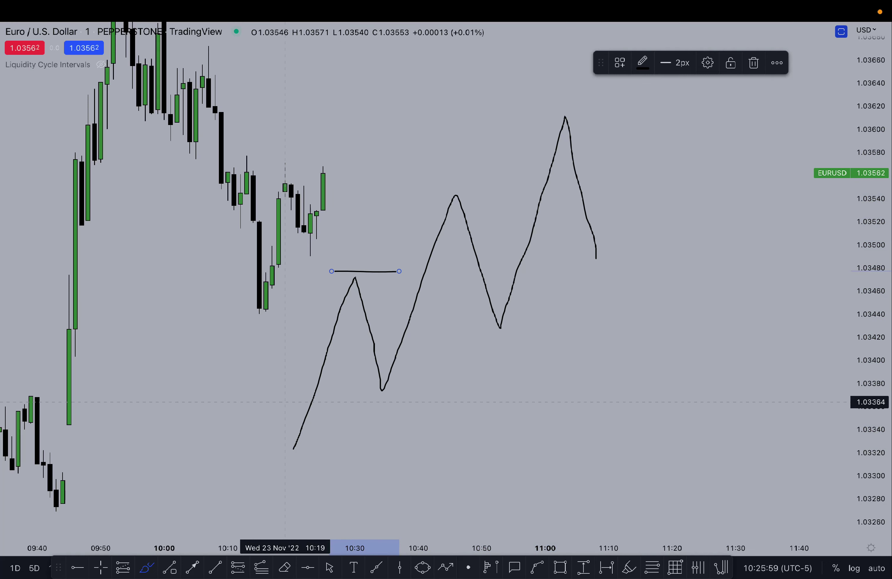
left_click_drag(427, 188, 557, 184)
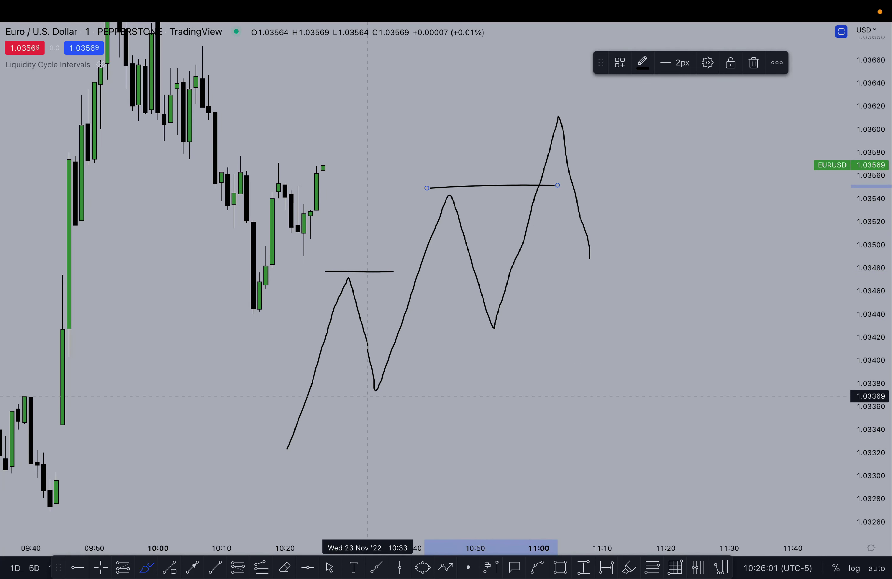
left_click_drag(367, 396, 367, 358)
left_click_drag(392, 393, 349, 389)
mouse_move(475, 333)
left_mouse_down()
mouse_move(496, 302)
mouse_move(462, 341)
left_mouse_up()
mouse_move(617, 176)
left_mouse_down()
mouse_move(526, 196)
mouse_move(619, 177)
left_mouse_up()
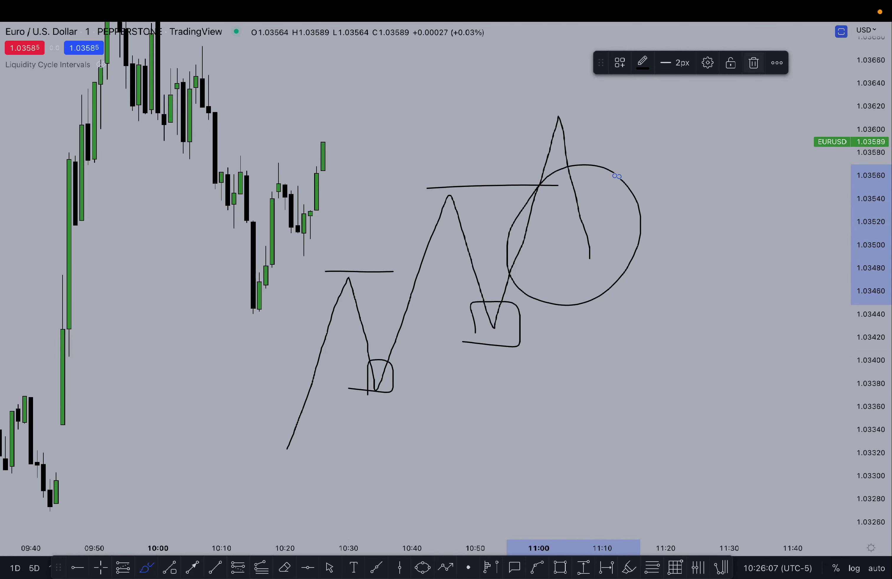
Remove the rising zigzag sketch together with its horizontal marks, boxes and circle.
left_click(753, 67)
key("super+z")
key("super+z")
key("super+z")
key("super+z")
key("super+z")
key("super+z")
key("super+z")
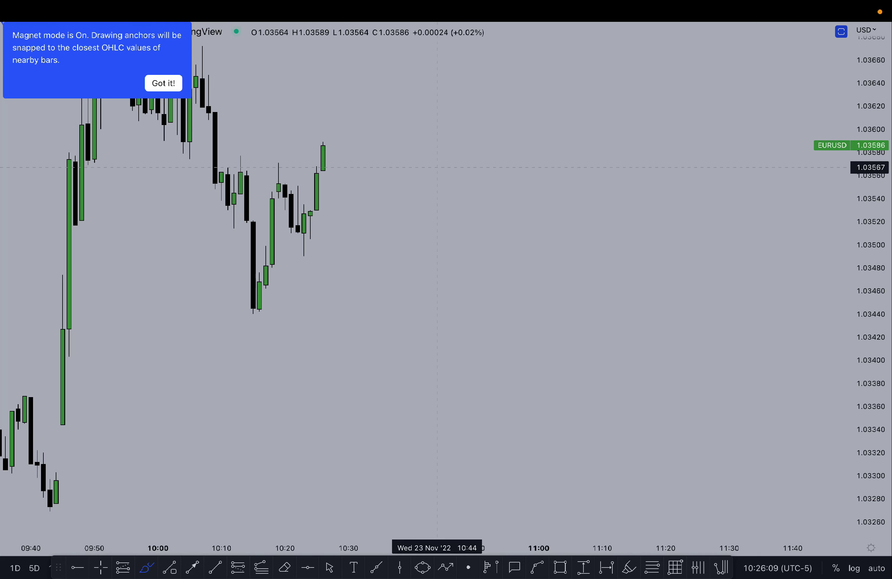
Switch the chart to the 15-second interval and frame the price action from about 09:47 to 10:12.
left_click_drag(436, 167, 649, 276)
mouse_move(131, 564)
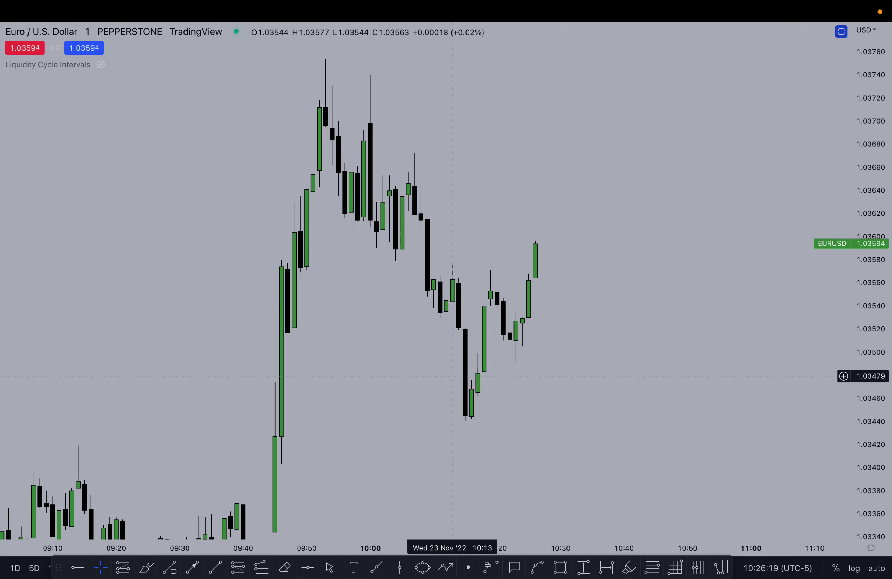
left_click_drag(516, 146, 636, 217)
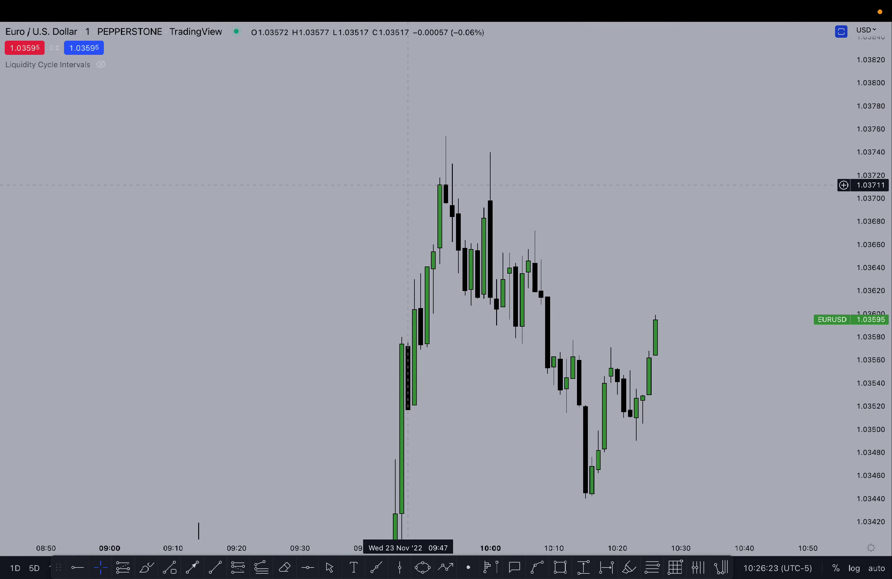
type("15")
key("Return")
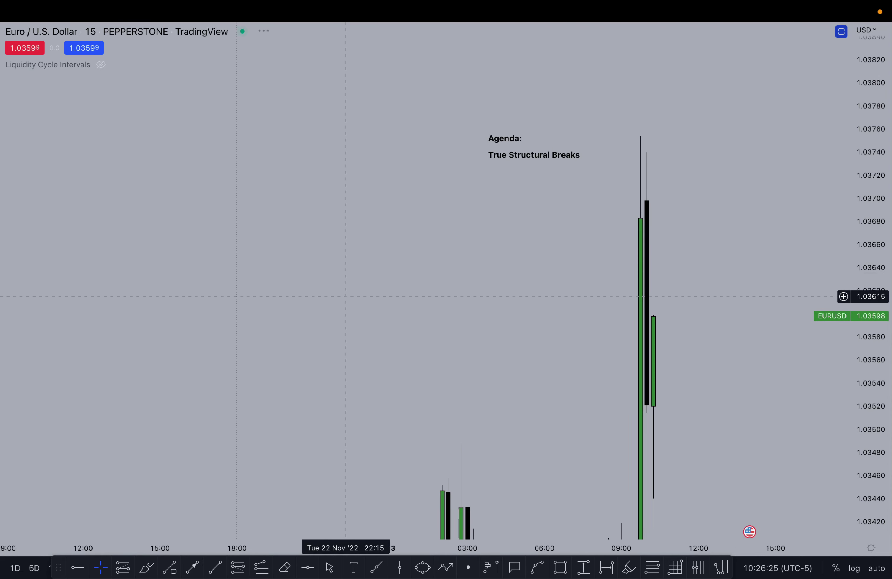
scroll(346, 296, "up", 1)
type("15")
key("Return")
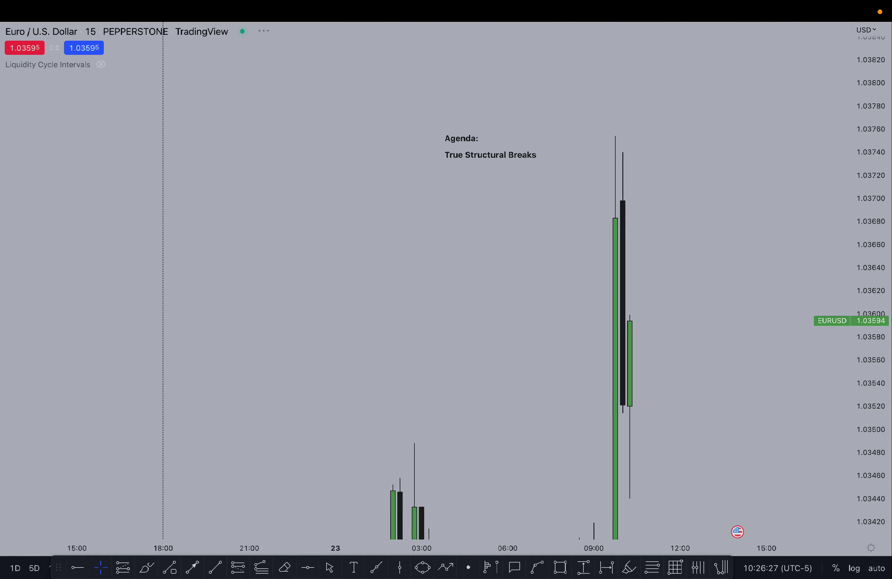
left_click_drag(239, 269, 722, 271)
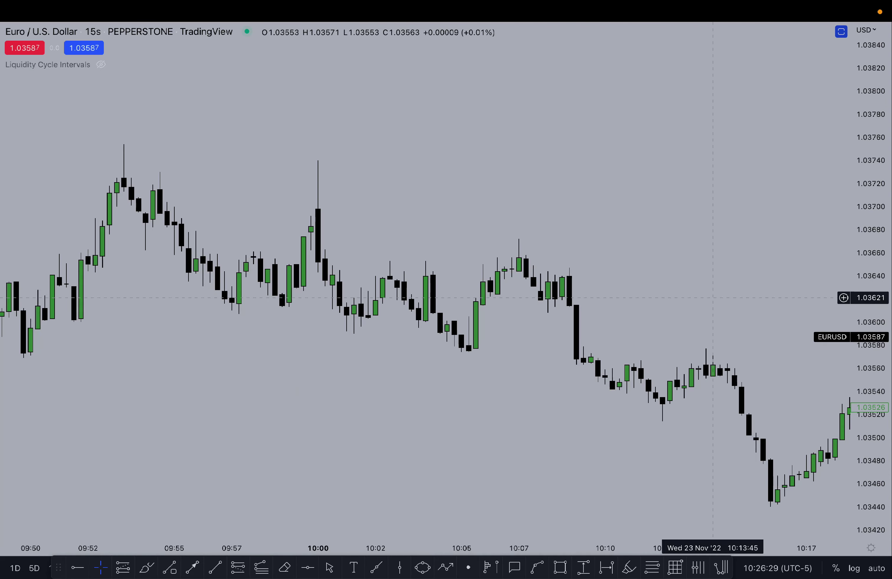
scroll(392, 187, "down", 1)
left_click_drag(397, 196, 550, 222)
scroll(545, 225, "up", 3)
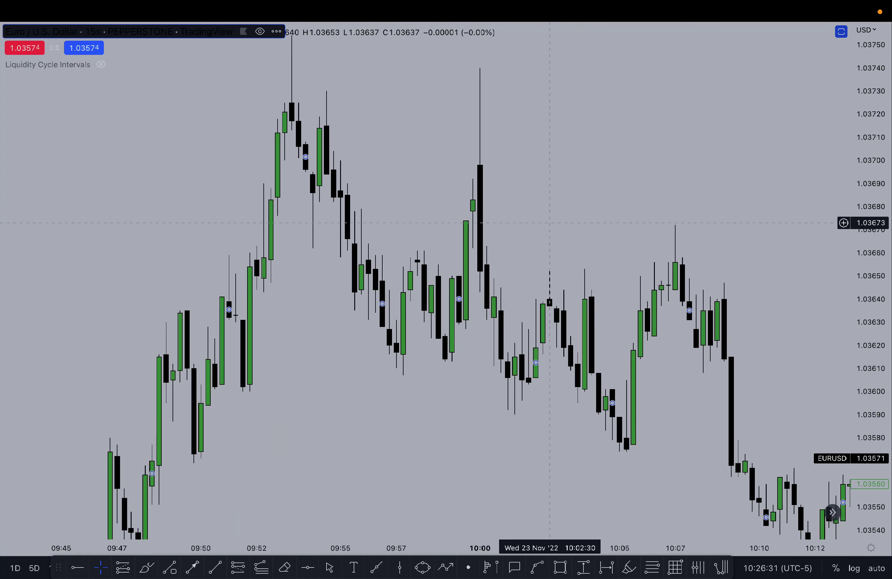
Draw a horizontal trend line at about 1.03663 from about 09:57:45 to 09:59:30, just above the swing high before the 10:00 spike.
left_click(215, 568)
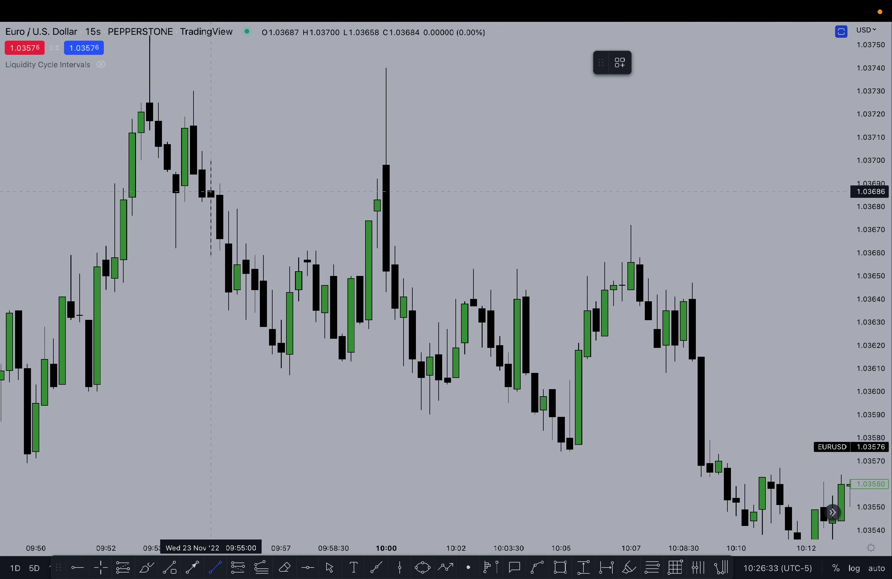
scroll(232, 228, "down", 2)
scroll(232, 228, "up", 3)
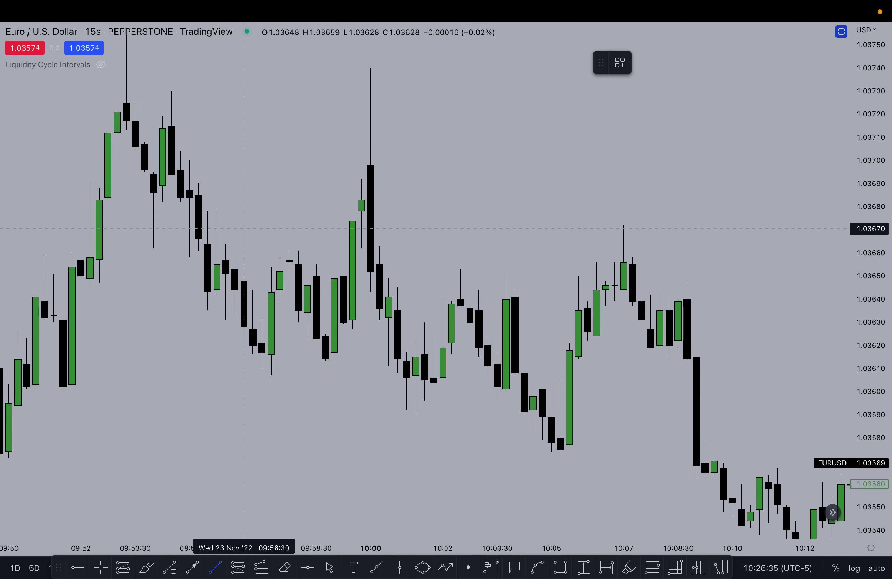
left_click_drag(289, 245, 349, 246)
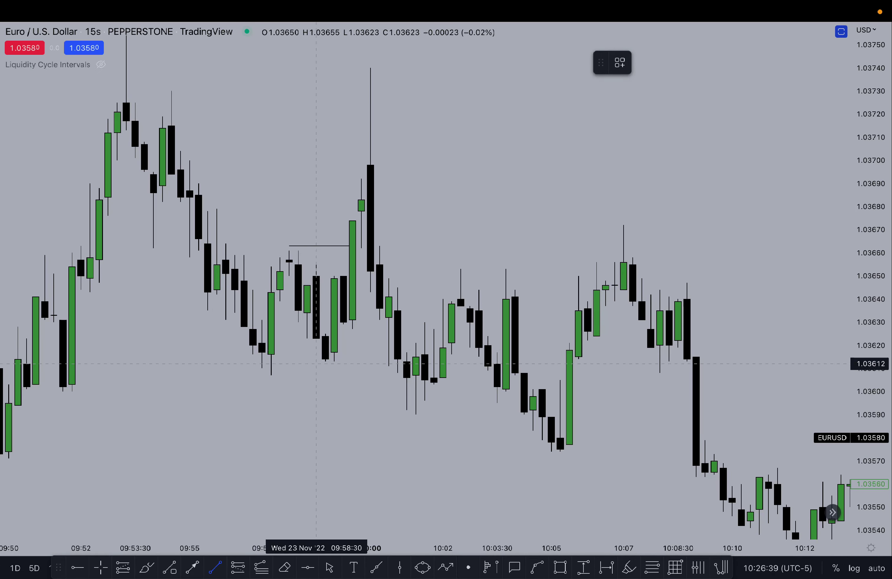
Draw horizontal trend lines at 1.03612 from 09:58:30 to about 10:01 and at 1.03574 from 10:05:15 to 10:08:45.
left_click_drag(315, 363, 403, 363)
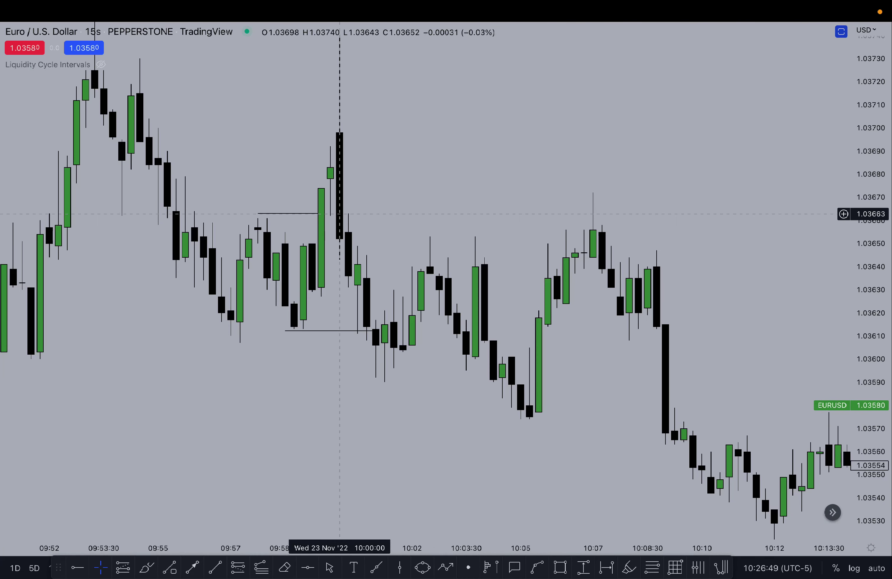
left_click_drag(522, 374, 453, 323)
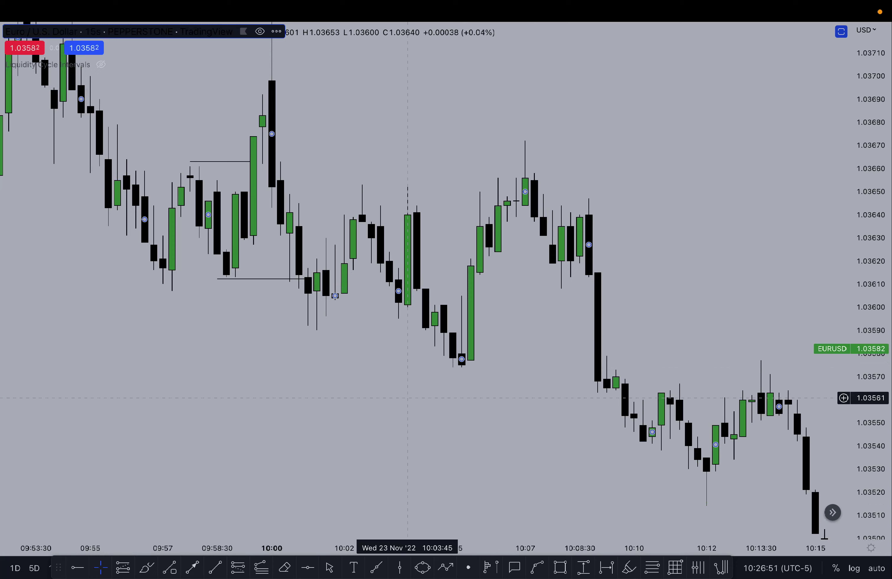
left_click(534, 330)
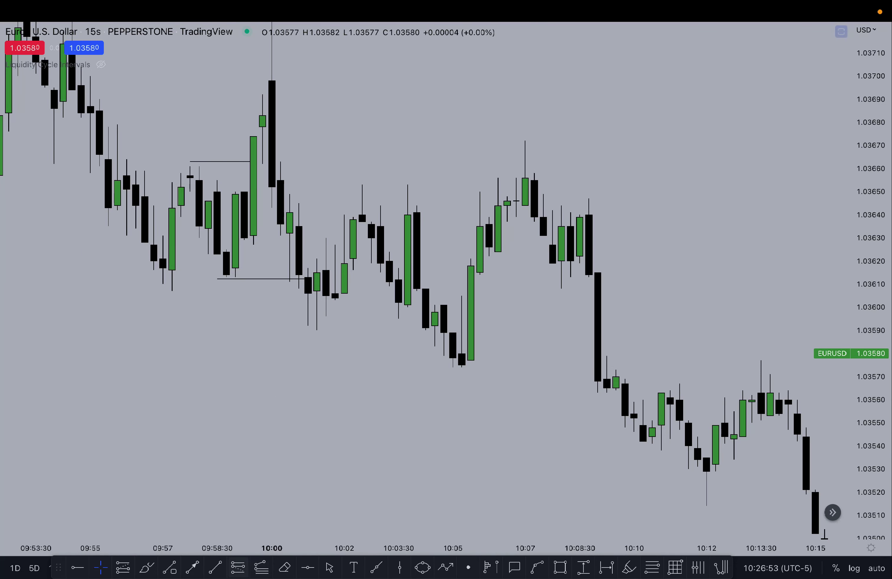
left_click(215, 568)
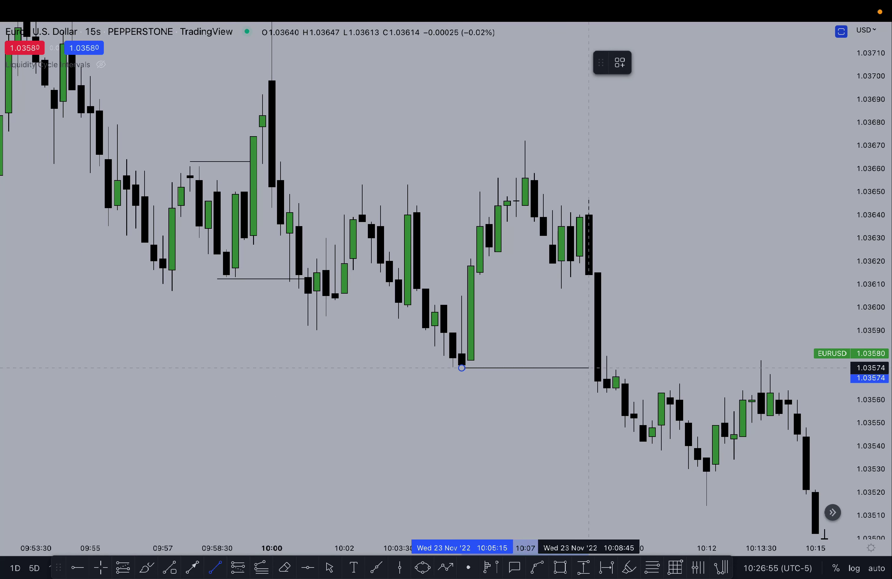
left_click(589, 368)
left_click(478, 422)
Measure the price distance above the latest candles near 10:25.
scroll(478, 421, "down", 3)
left_click_drag(560, 386, 319, 361)
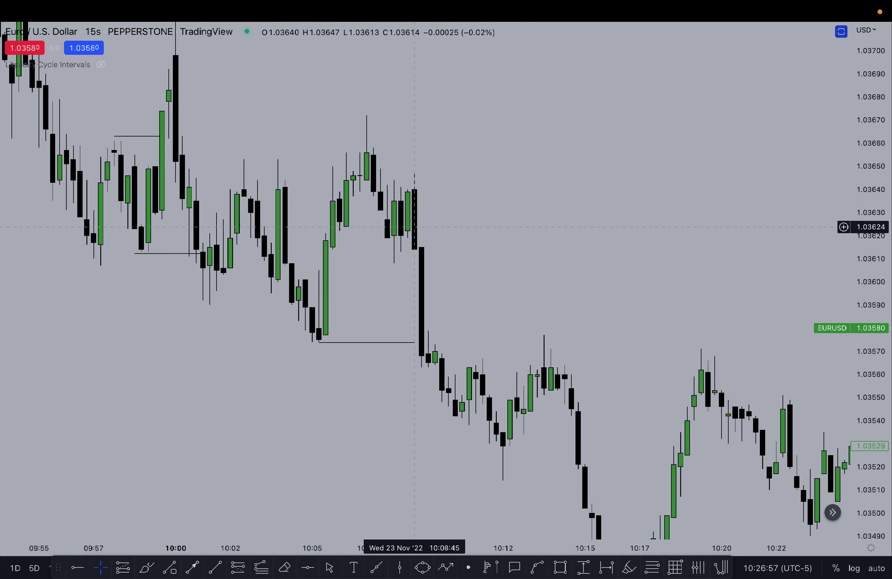
left_click_drag(646, 294, 469, 260)
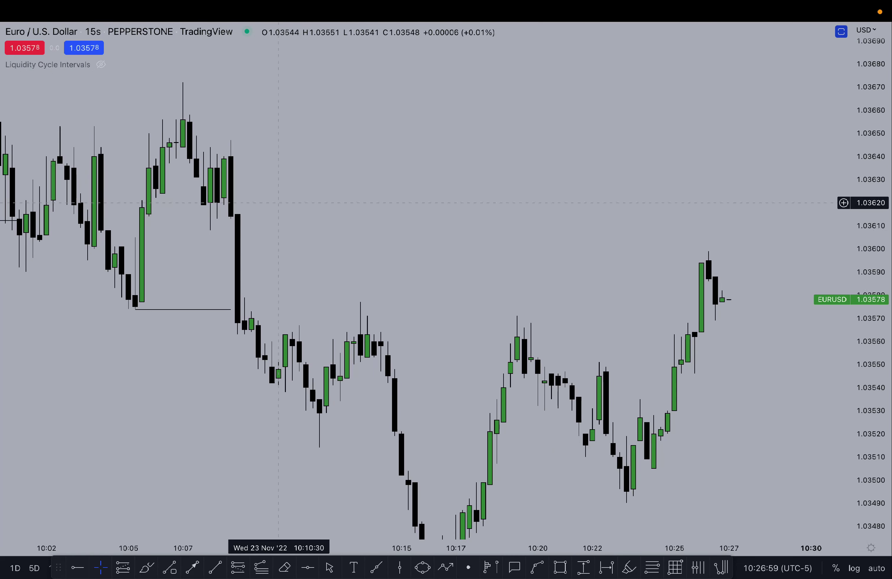
scroll(782, 376, "down", 3)
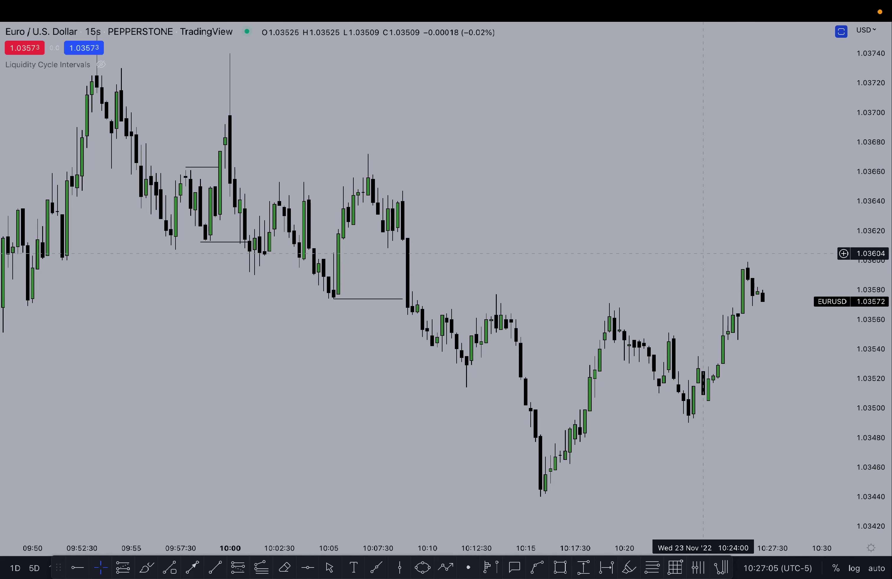
left_click(722, 266, "shift")
left_click(753, 179)
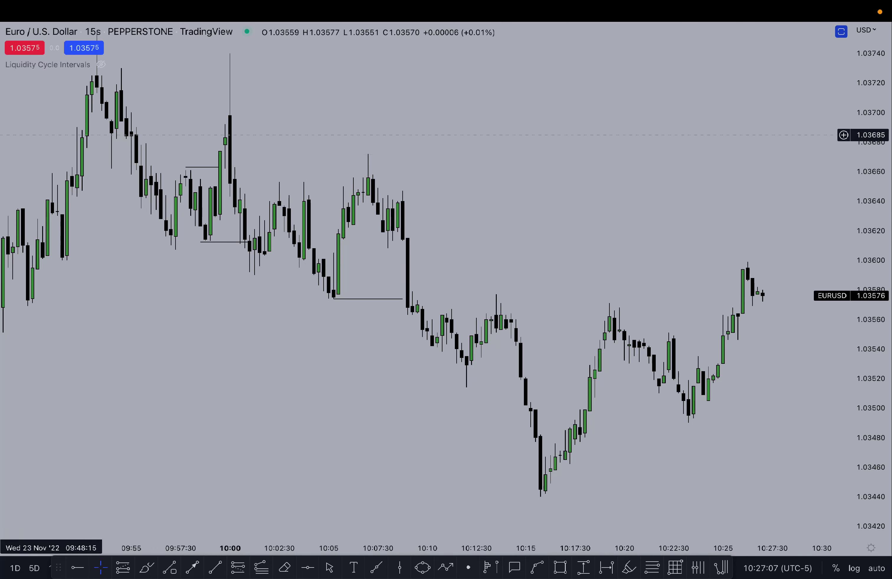
Sell 60 825 units of EUR/USD at market with 2.91% risk and a 5.0-pip stop, and widen the stop loss to 1.03640.
left_click(24, 48)
left_click(552, 306)
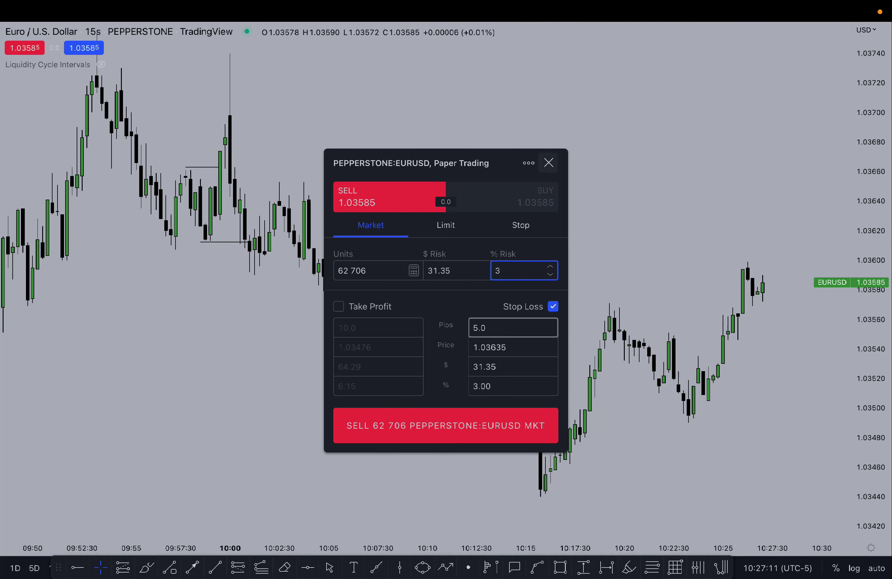
left_click_drag(503, 163, 298, 145)
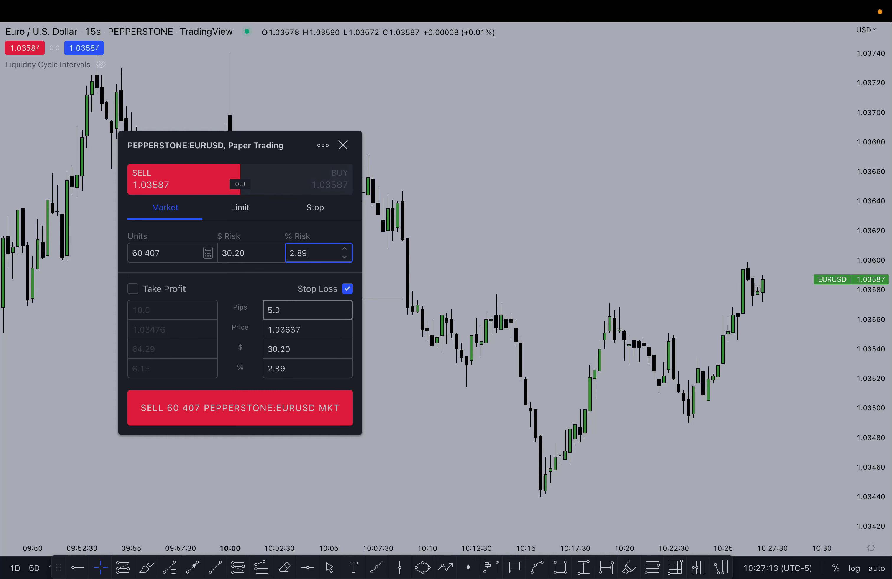
key("Down")
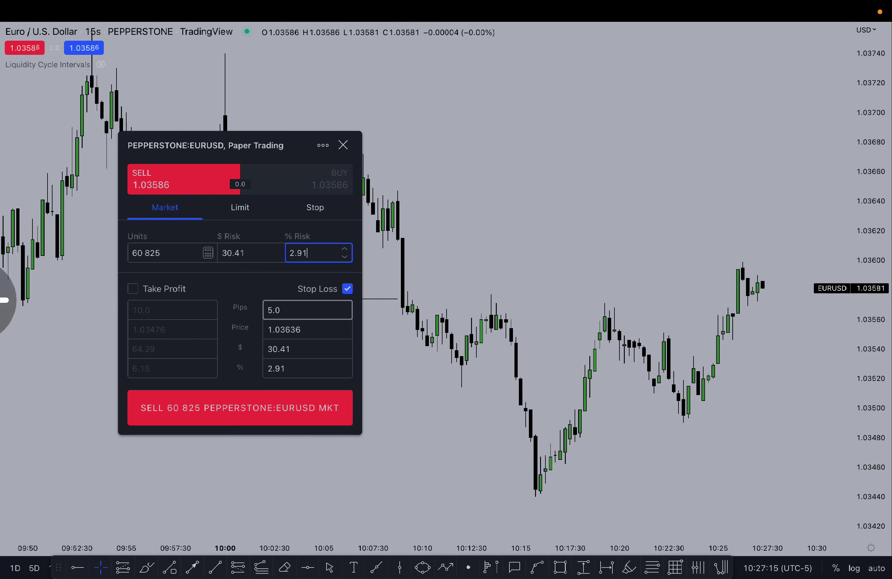
key("Return")
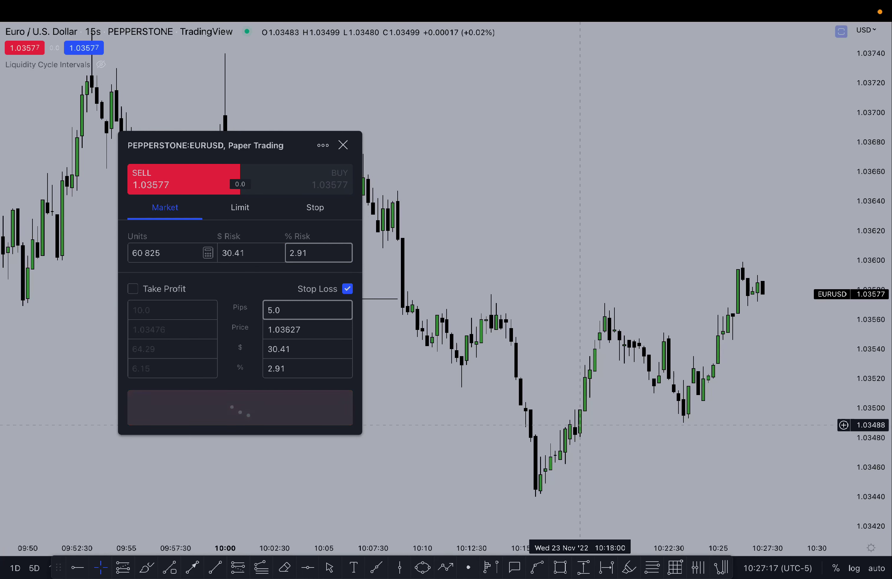
left_click_drag(787, 221, 786, 201)
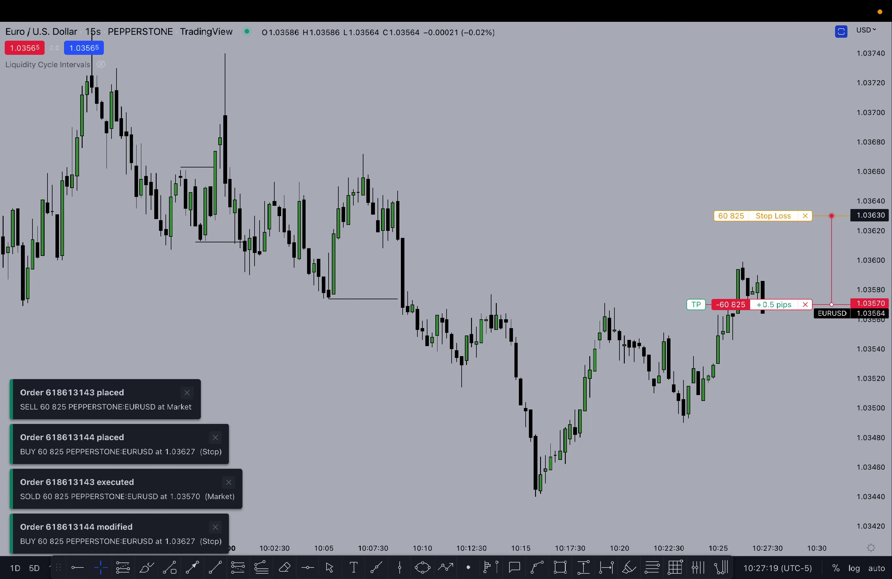
key("Return")
Switch the chart to 15 minutes and modify the short position to a 12-pip take profit and a 6.0-pip stop loss.
type("15")
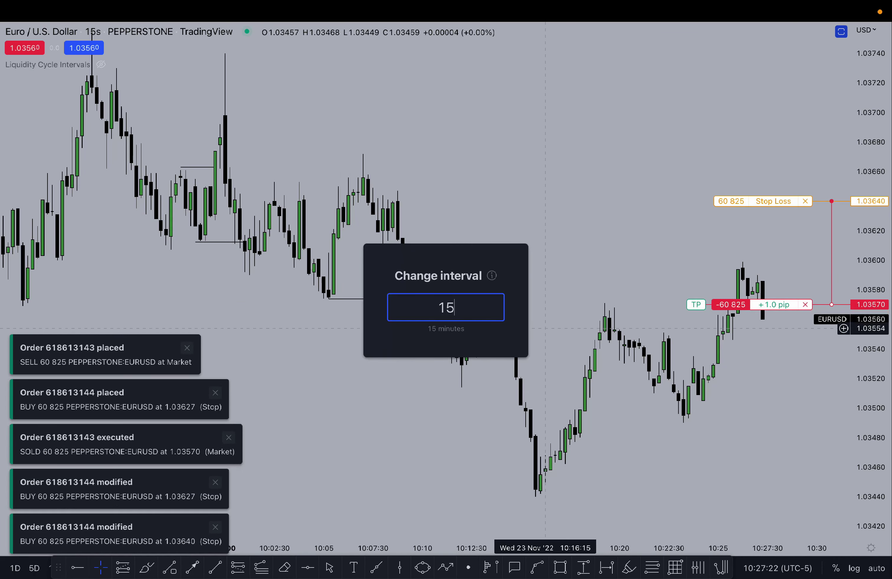
key("Return")
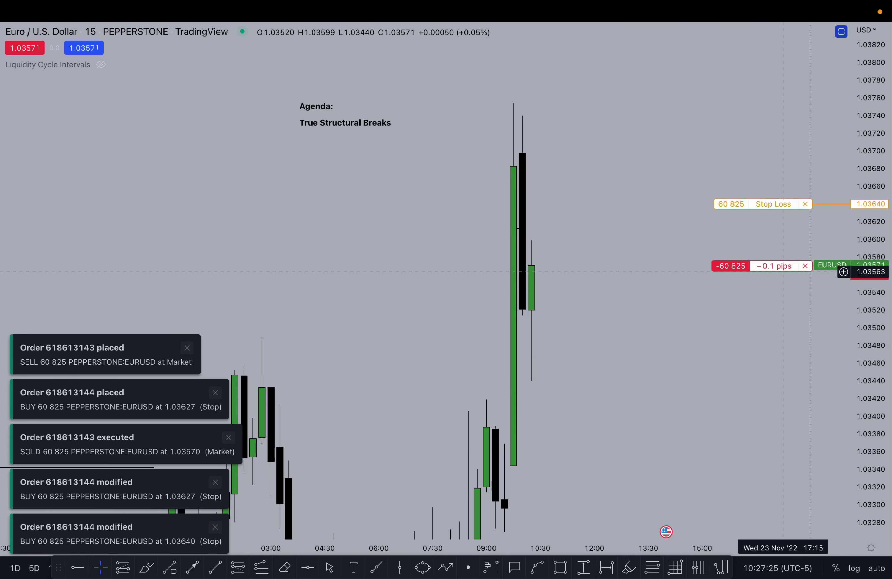
left_click_drag(830, 267, 831, 380)
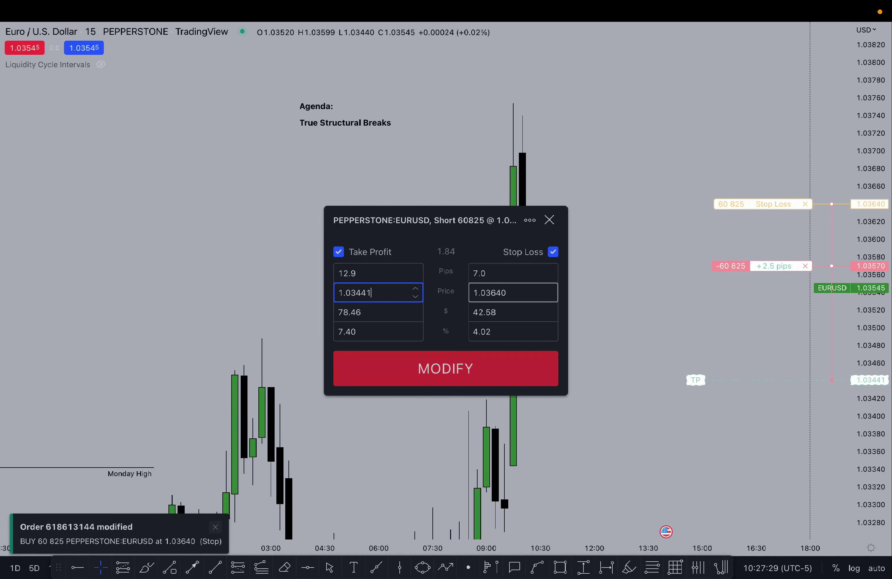
left_click(512, 274)
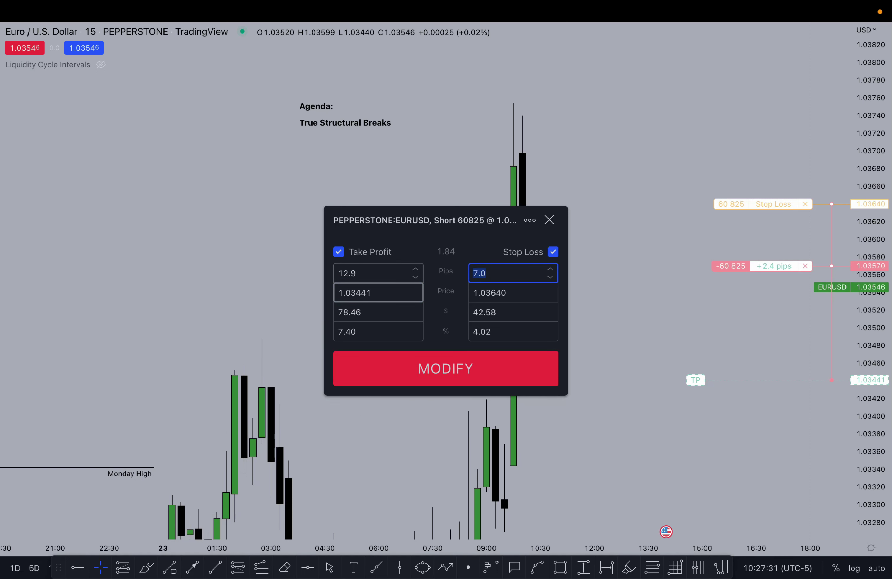
left_click(357, 274)
type("12")
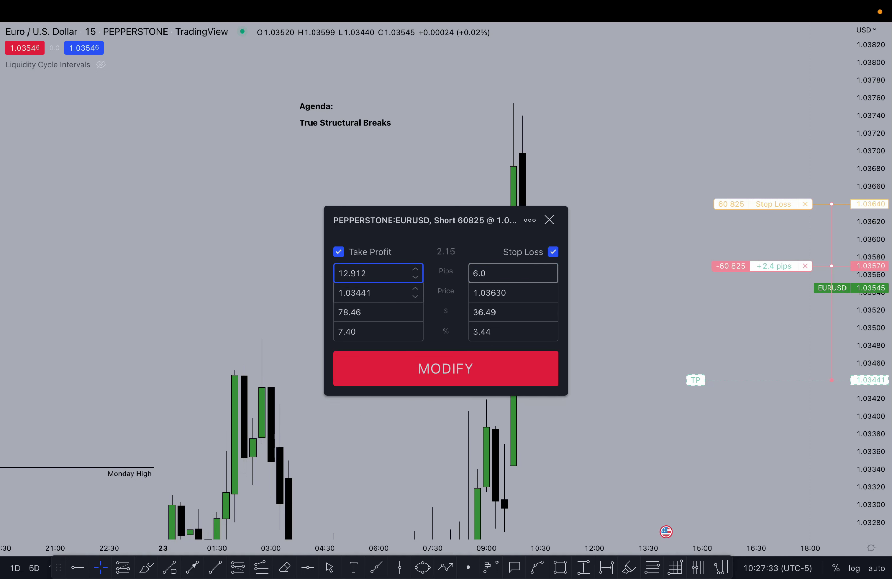
key("BackSpace")
type("2")
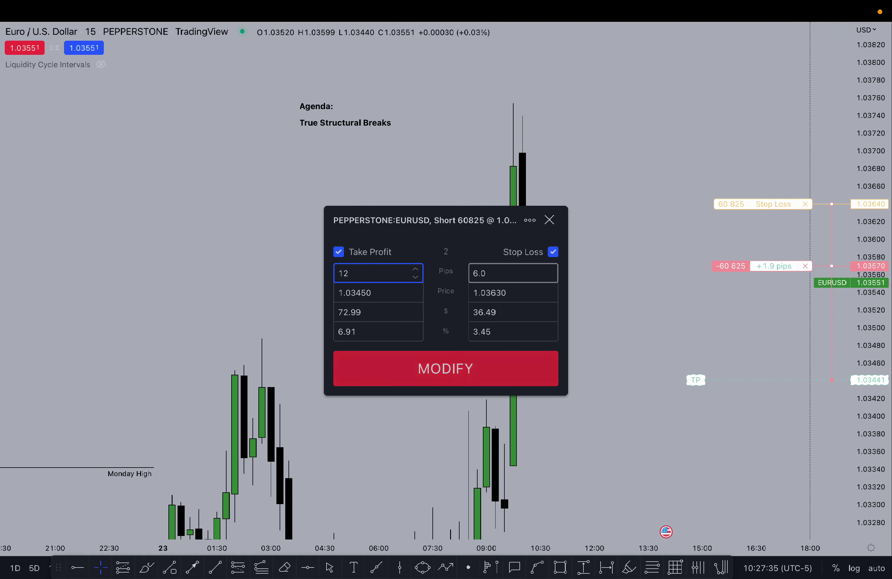
left_click(489, 370)
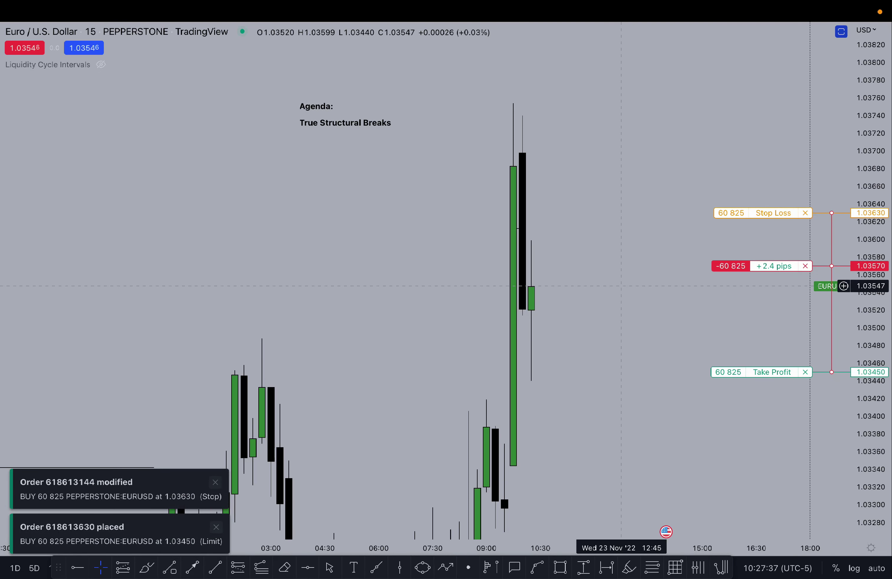
Switch the chart to the 1-minute interval and frame the price action from about 09:20 to 11:30 together with the order levels.
key("1")
key("Return")
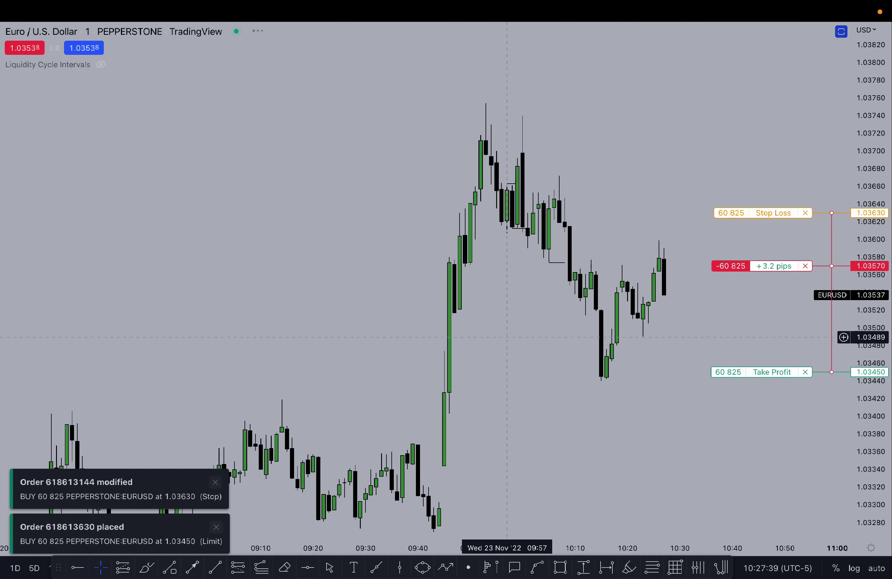
scroll(508, 337, "up", 1)
left_click_drag(689, 321, 490, 337)
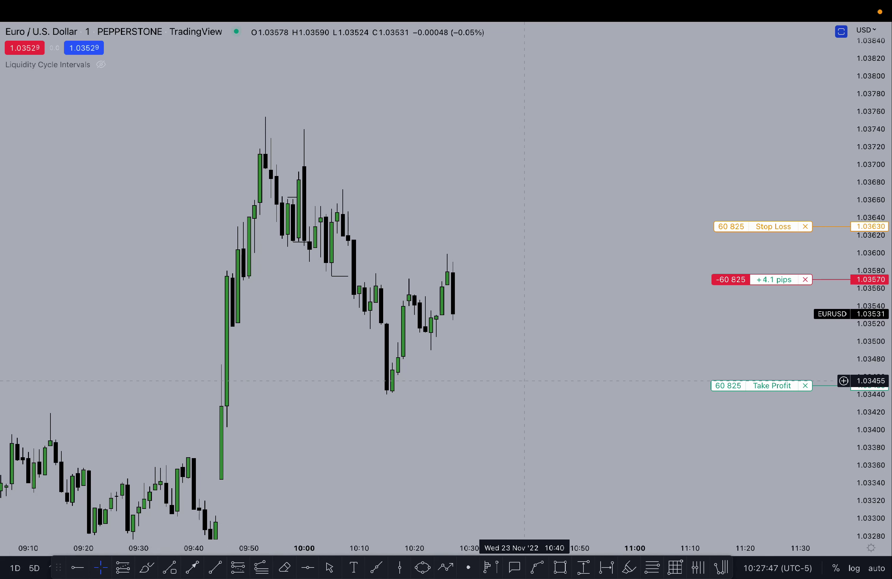
scroll(522, 381, "down", 1)
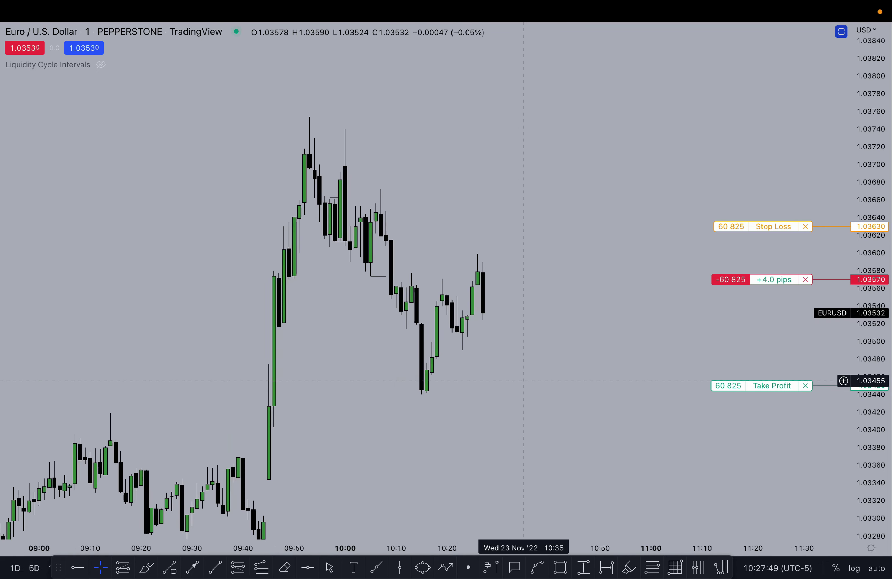
left_click_drag(867, 425, 867, 359)
scroll(487, 353, "up", 2)
scroll(488, 352, "up", 1)
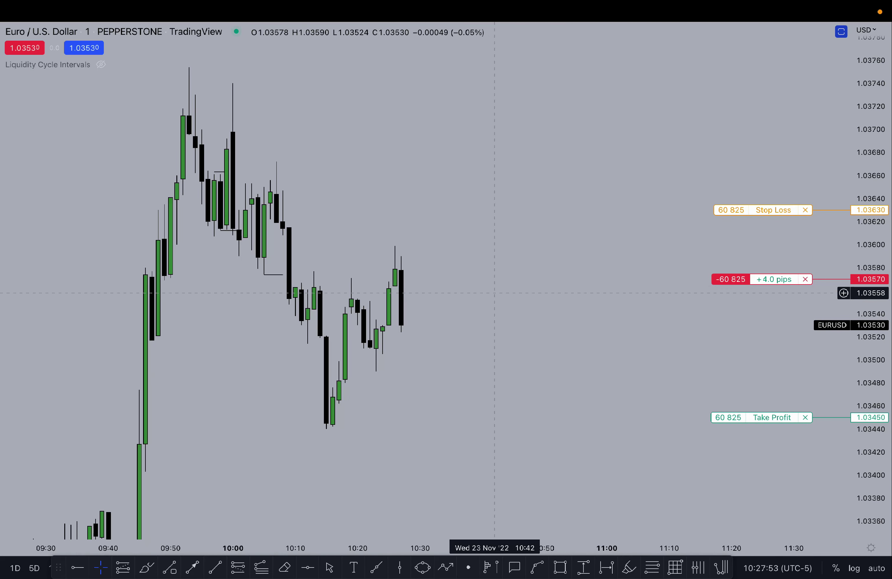
scroll(494, 292, "left", 2)
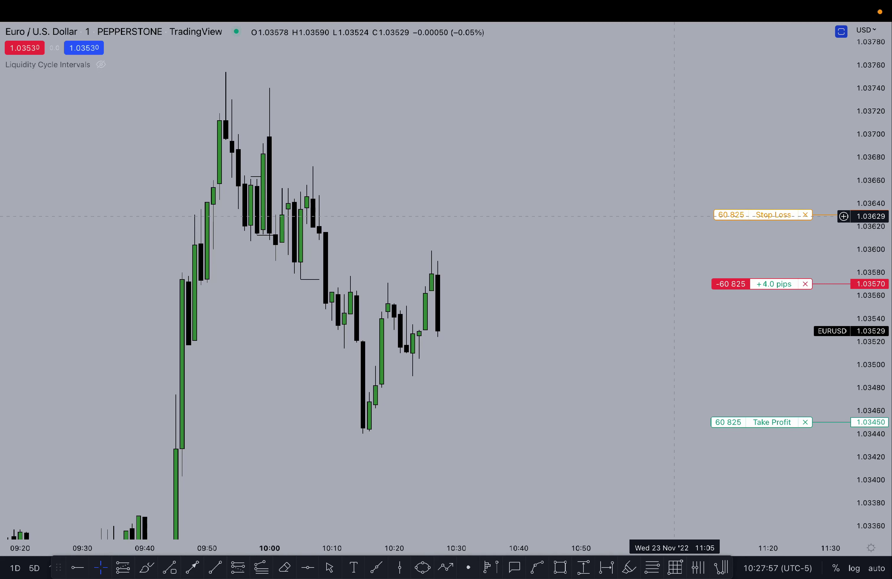
scroll(400, 230, "right", 1)
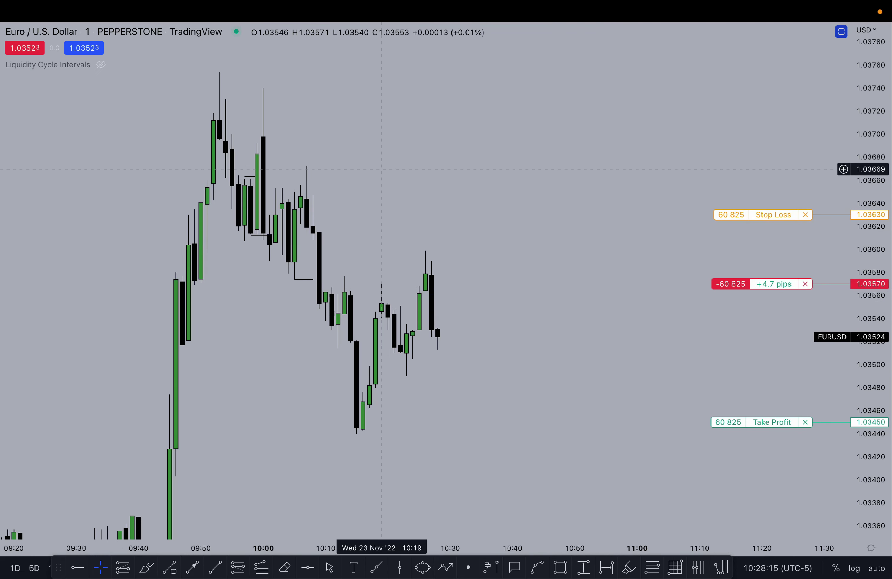
Brush circles around the two structure breaks, extend the sketch to the 10:26 peak and draw an arrow down to about 1.0345.
left_click_drag(382, 169, 418, 178)
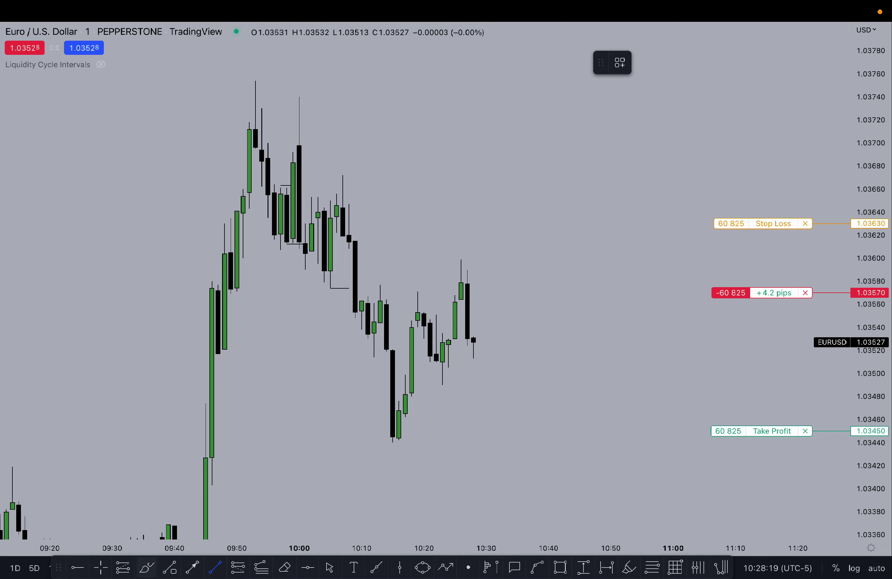
left_click(146, 567)
mouse_move(290, 128)
left_mouse_down()
mouse_move(255, 239)
mouse_move(299, 131)
mouse_move(286, 158)
left_mouse_up()
key("super+z")
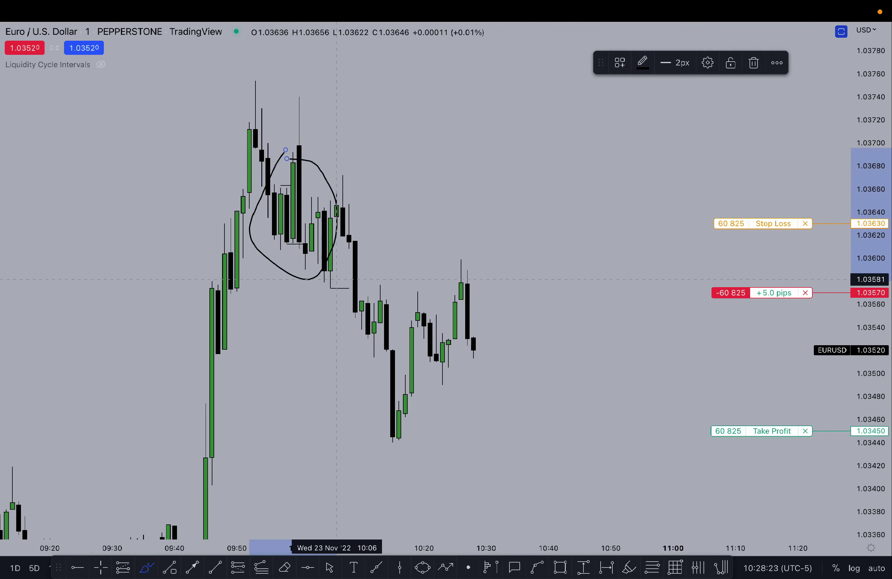
mouse_move(374, 223)
left_mouse_down()
mouse_move(298, 248)
mouse_move(386, 210)
left_mouse_up()
mouse_move(332, 282)
left_mouse_down()
mouse_move(555, 275)
mouse_move(317, 224)
mouse_move(381, 275)
left_mouse_up()
mouse_move(484, 266)
left_mouse_down()
mouse_move(442, 289)
mouse_move(504, 246)
mouse_move(498, 427)
mouse_move(549, 414)
left_mouse_up()
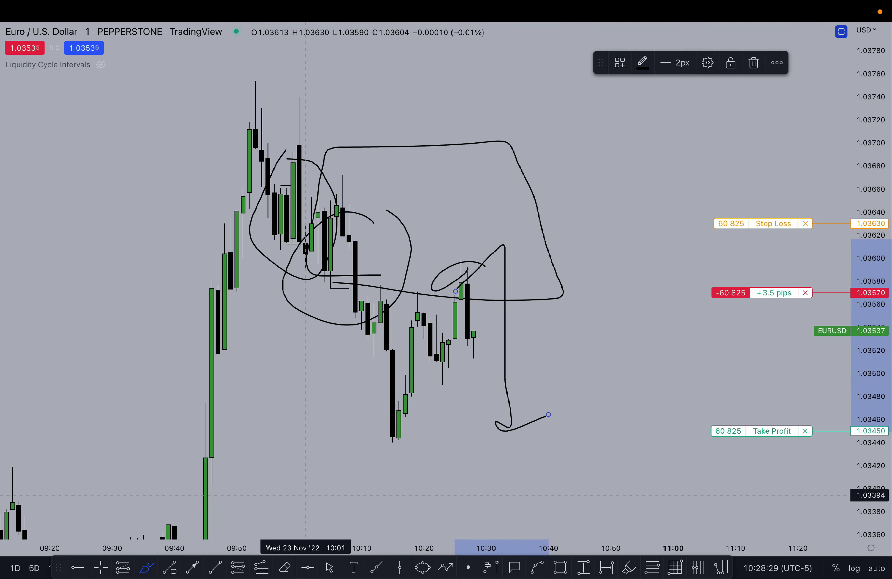
Undo all the brush circles, connecting lines and the downward arrow.
key("super+z")
key("super+z")
key("super+z")
key("super+z")
key("super+z")
scroll(324, 338, "right", 2)
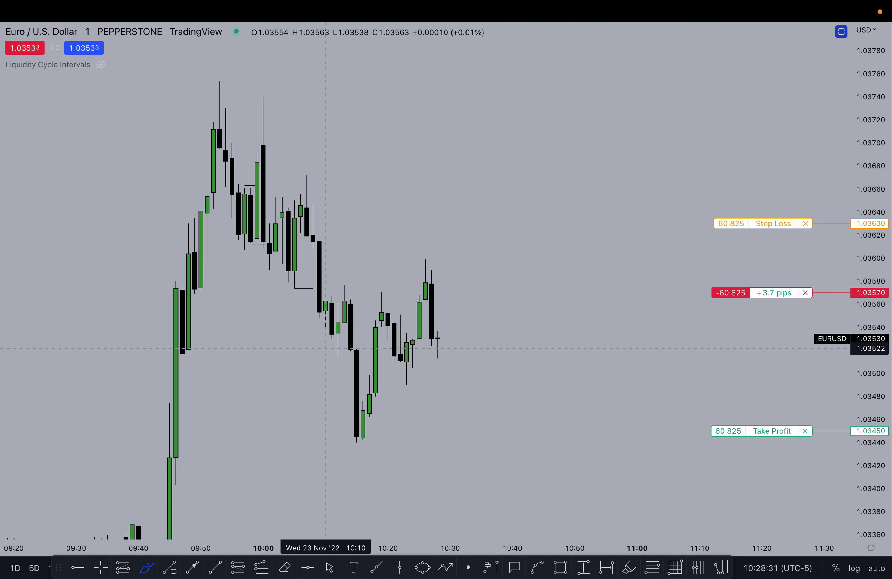
Reset the chart view and frame the 22 November price action from about 00:00 to 03:15.
left_click(101, 568)
right_click(194, 201)
left_click(211, 220)
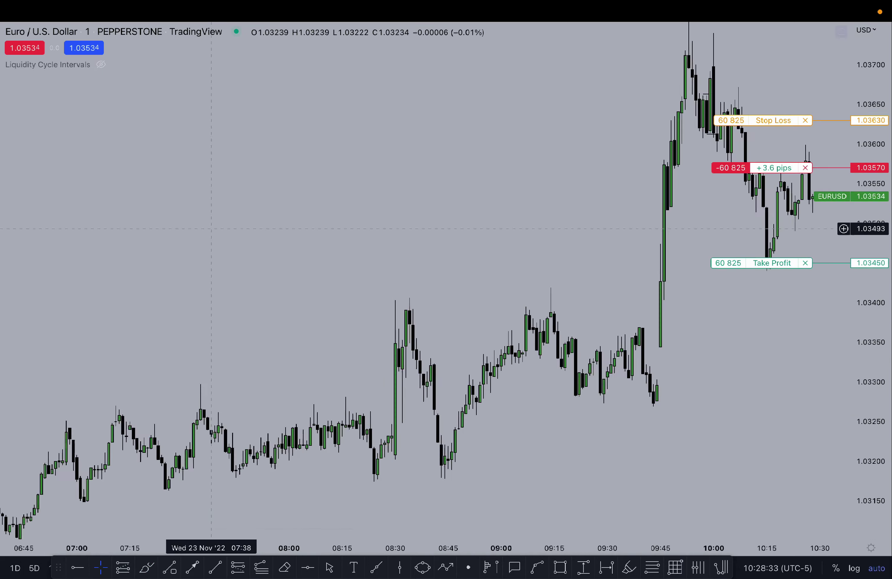
scroll(269, 293, "down", 15)
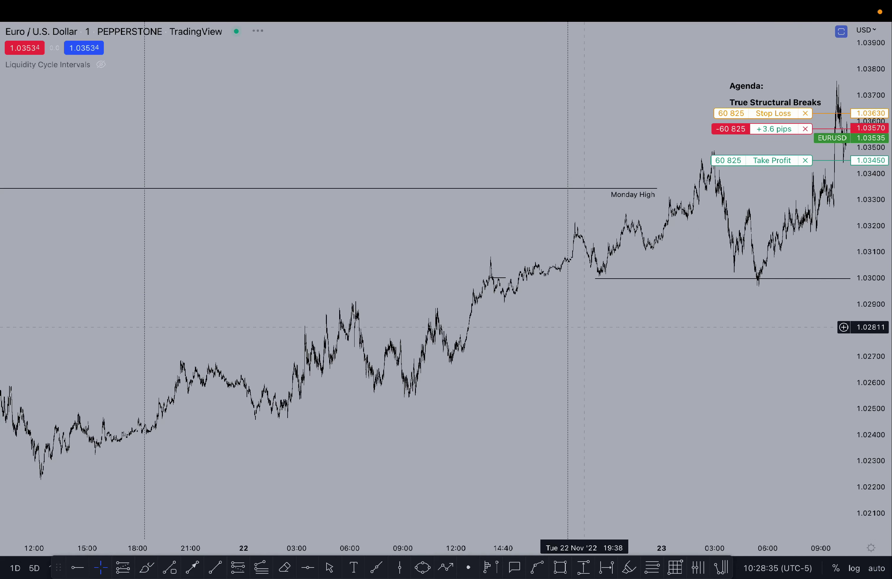
left_click_drag(327, 356, 695, 264)
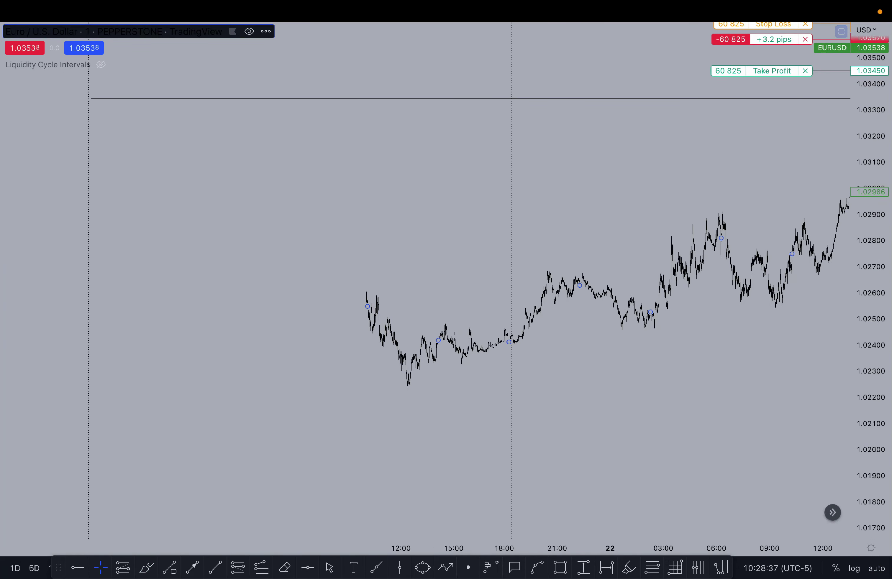
left_click_drag(869, 459, 868, 113)
scroll(528, 200, "up", 2)
scroll(528, 199, "up", 10)
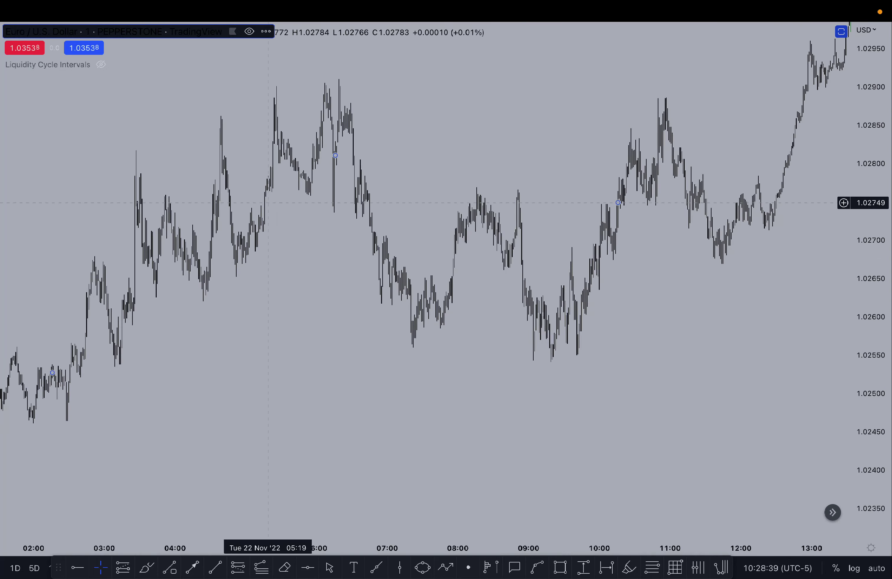
scroll(289, 233, "up", 8)
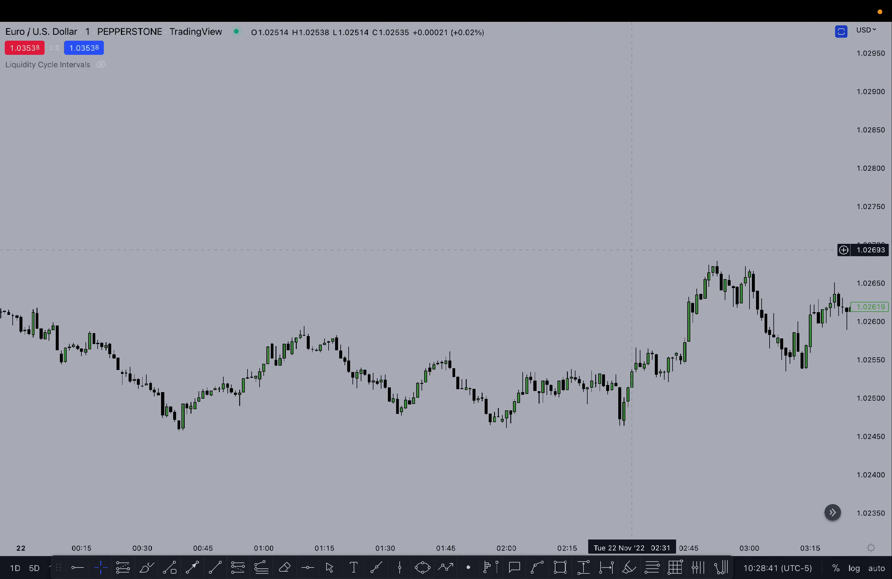
Brush level lines on 22 November under the 03:45 low, across the 03:50 high and at the 04:33 high near 1.0278.
left_click_drag(868, 433, 868, 286)
scroll(689, 308, "down", 3)
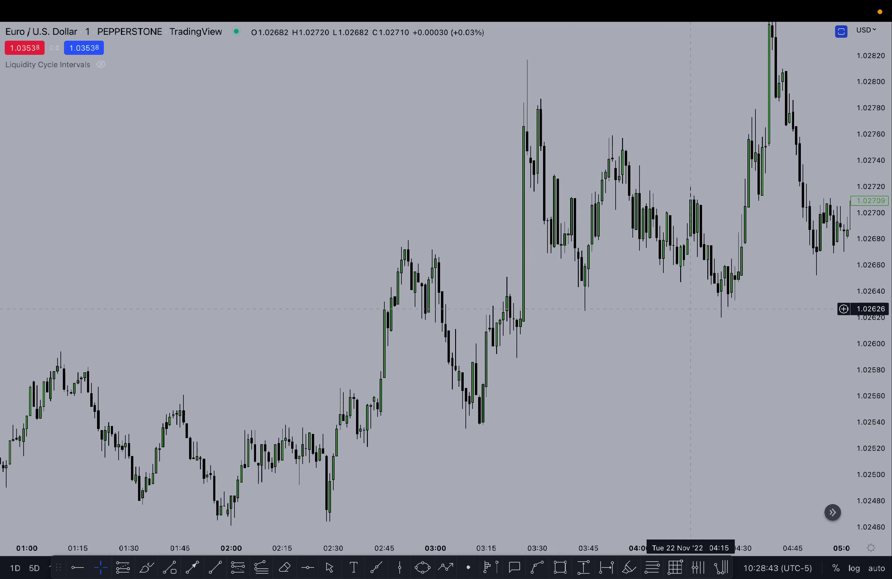
left_click_drag(689, 309, 452, 390)
left_click_drag(869, 354, 869, 368)
scroll(488, 360, "down", 5)
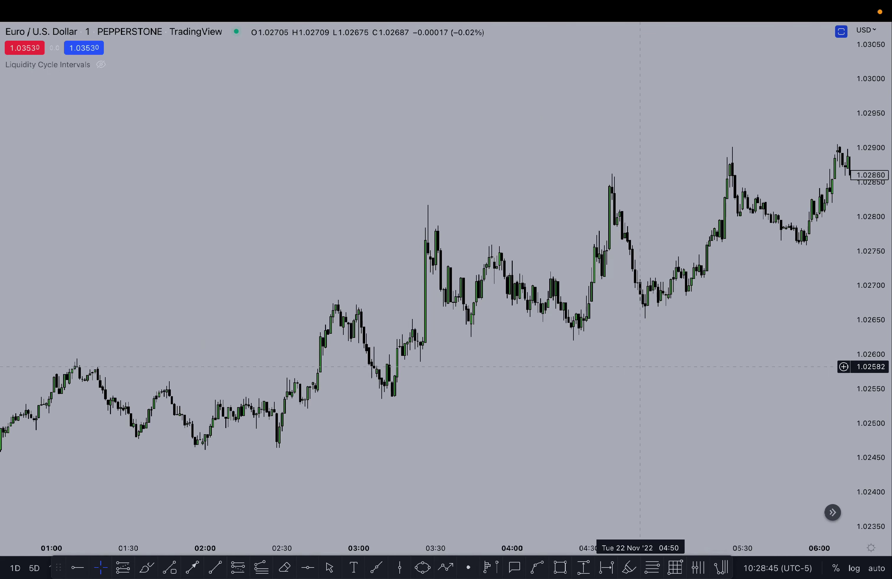
scroll(407, 360, "right", 8)
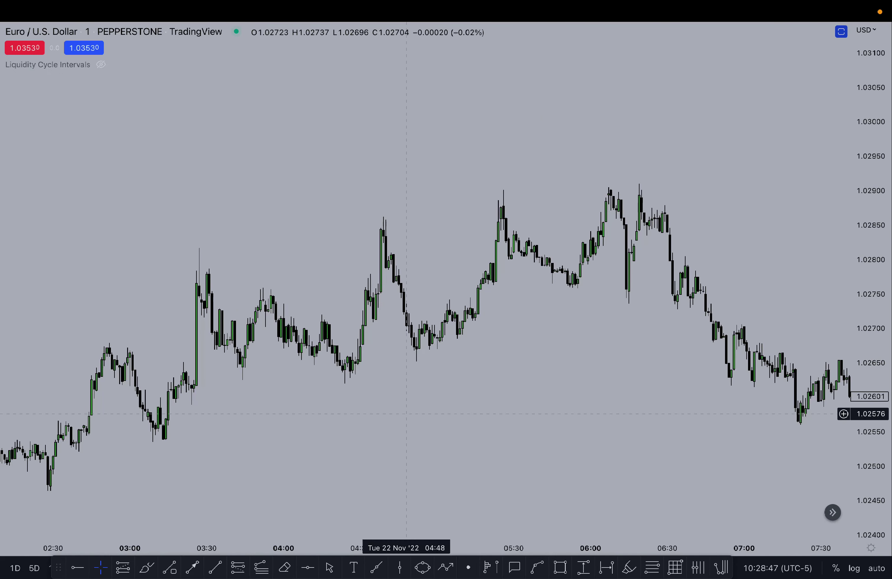
left_click(146, 568)
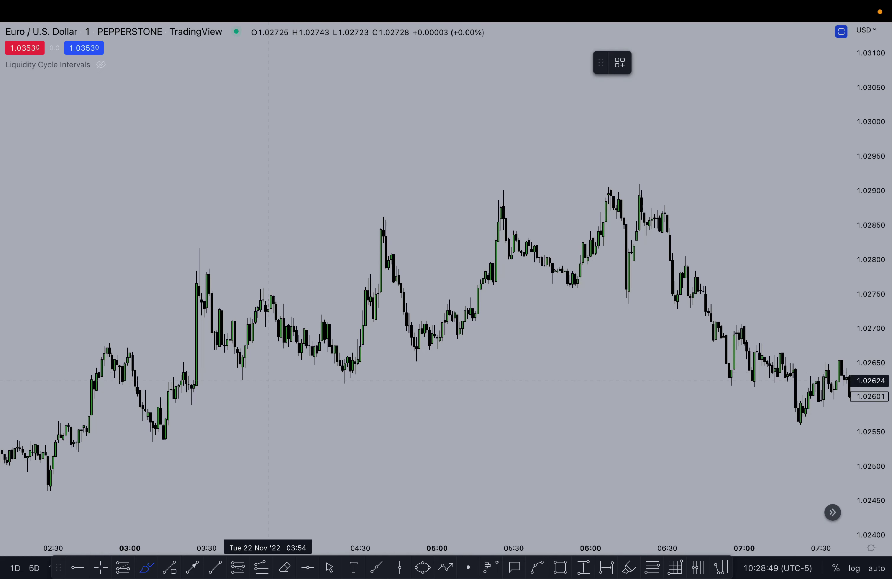
left_click_drag(242, 378, 267, 379)
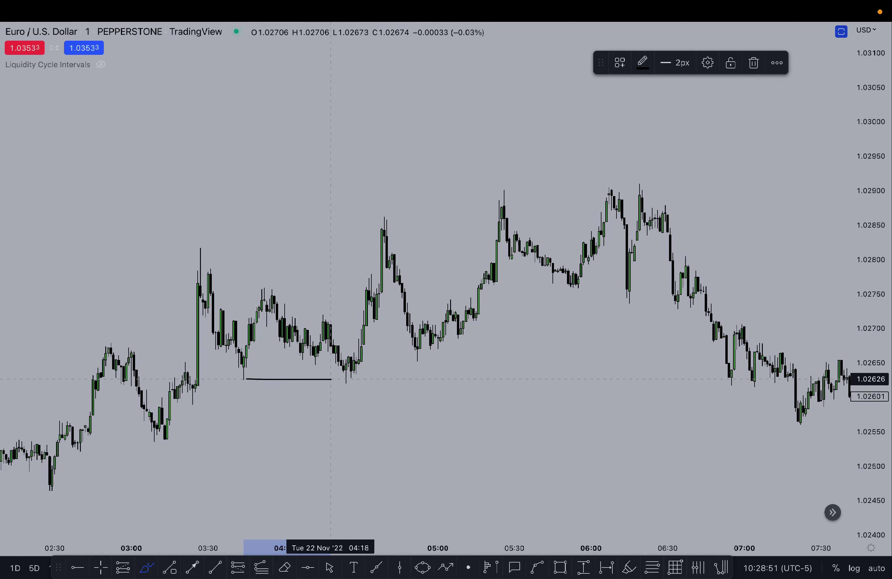
left_click_drag(330, 379, 367, 380)
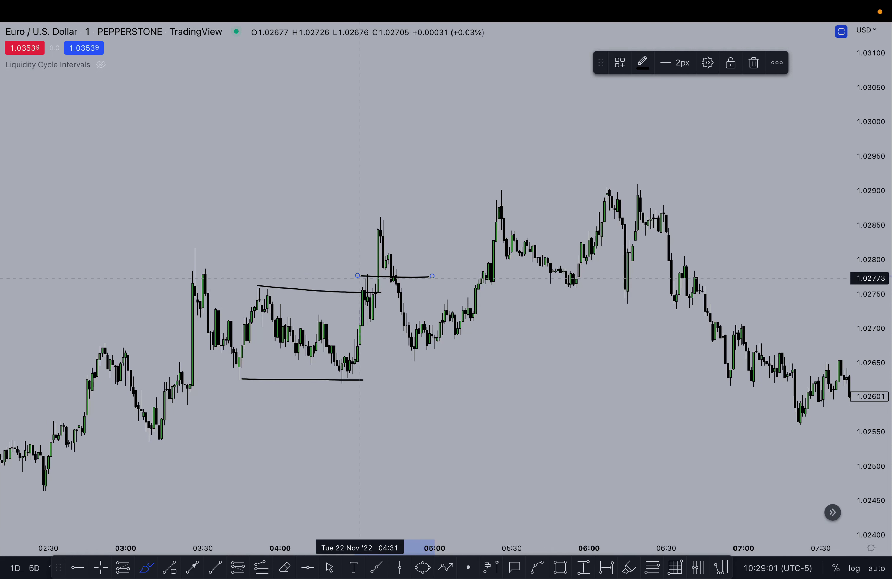
Brush circles around the 04:25 low and the 04:35 break, and box the price action from about 04:20 to 05:08.
mouse_move(338, 355)
left_mouse_down()
mouse_move(330, 398)
mouse_move(355, 360)
left_mouse_up()
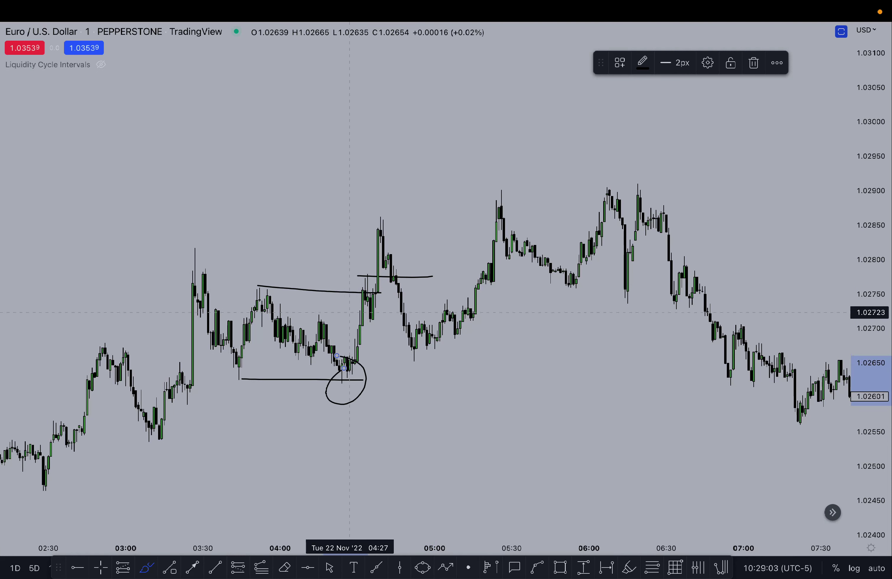
left_click_drag(356, 275, 349, 268)
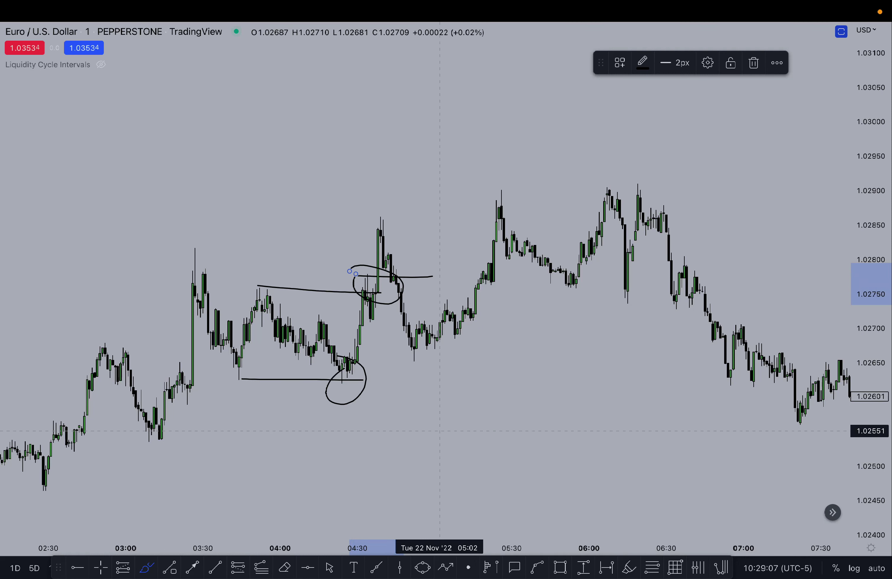
mouse_move(365, 297)
left_mouse_down()
mouse_move(454, 299)
mouse_move(361, 365)
mouse_move(349, 315)
left_mouse_up()
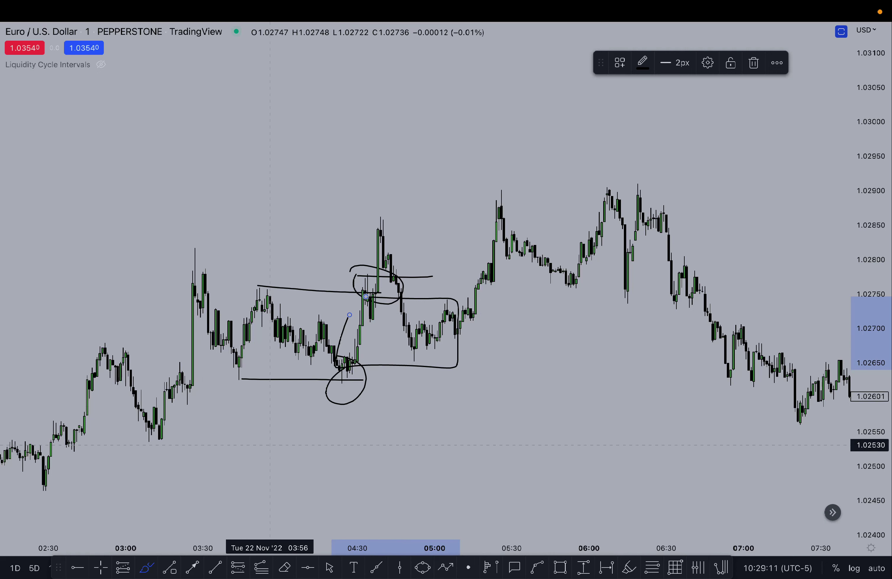
Undo all the brushed level lines, circles and the box.
key("super+z")
key("super+z")
key("super+z")
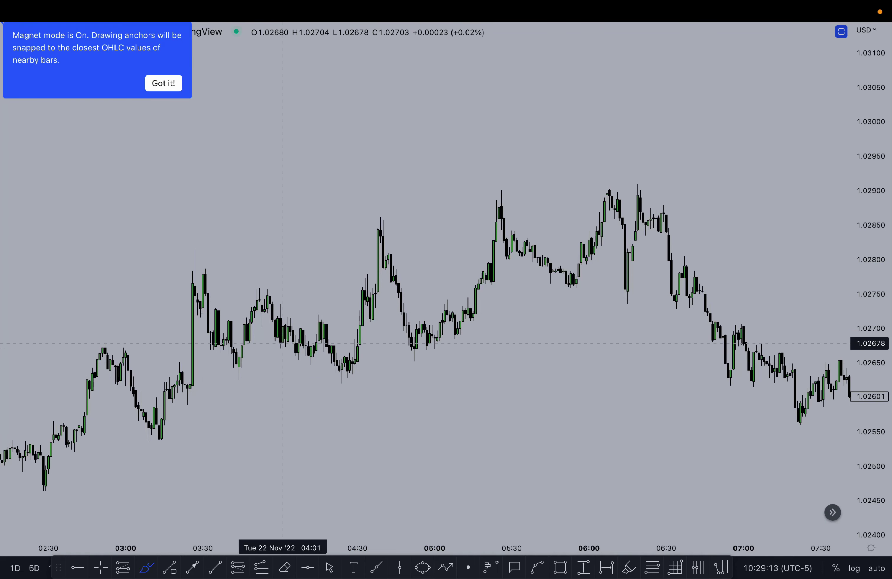
Brush level lines on the 04:55–05:13 price action, at about 1.0269, 1.0271 and across the 05:05 high at about 1.0274.
scroll(623, 264, "up", 10)
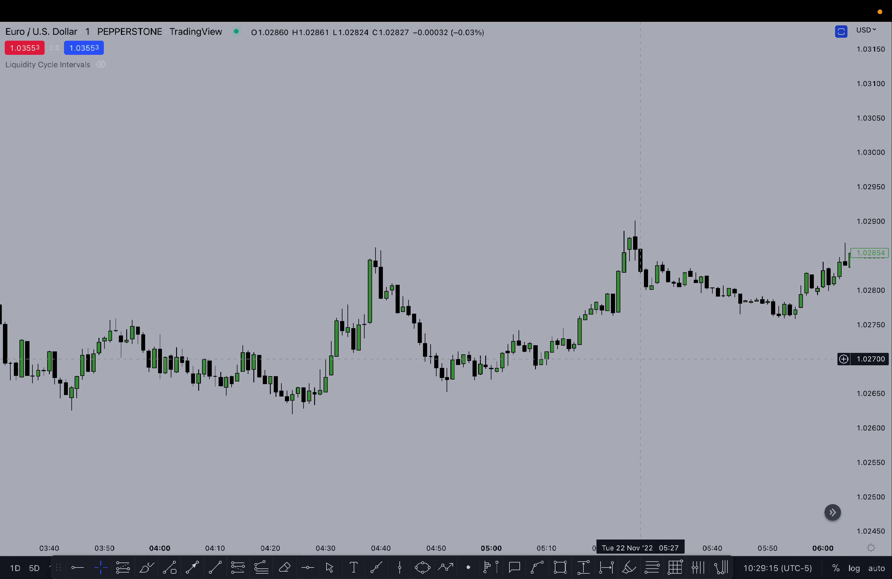
scroll(784, 198, "up", 6)
left_click_drag(165, 418, 443, 293)
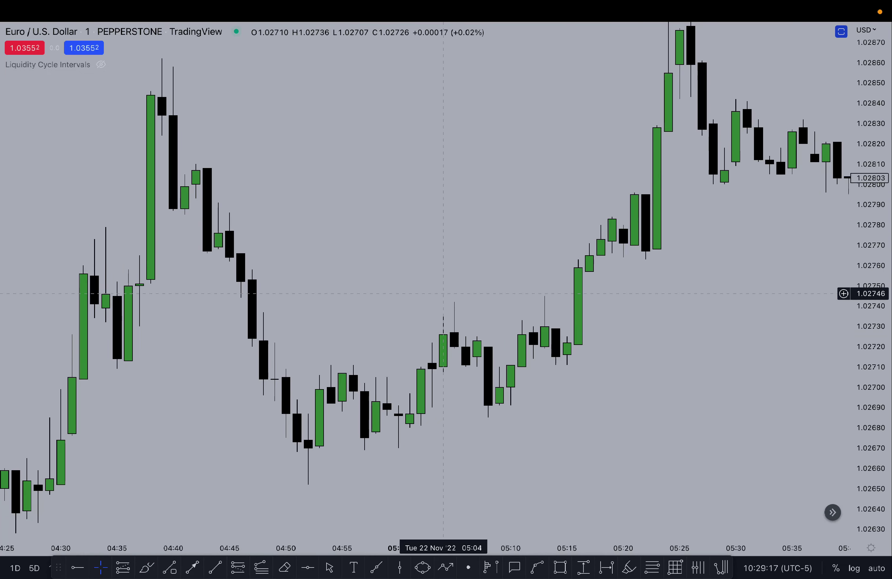
left_click_drag(523, 364, 597, 297)
scroll(810, 409, "up", 5)
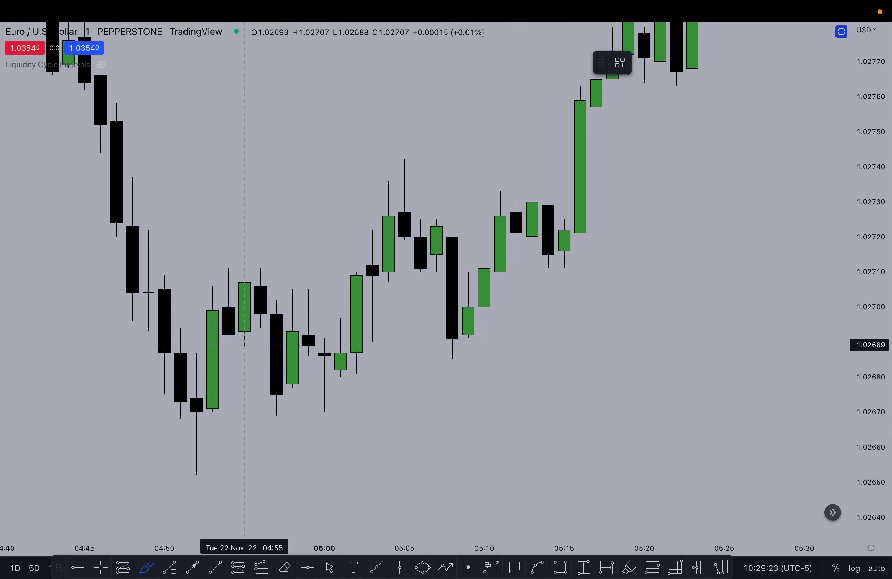
left_click_drag(231, 346, 293, 349)
left_click_drag(245, 263, 404, 264)
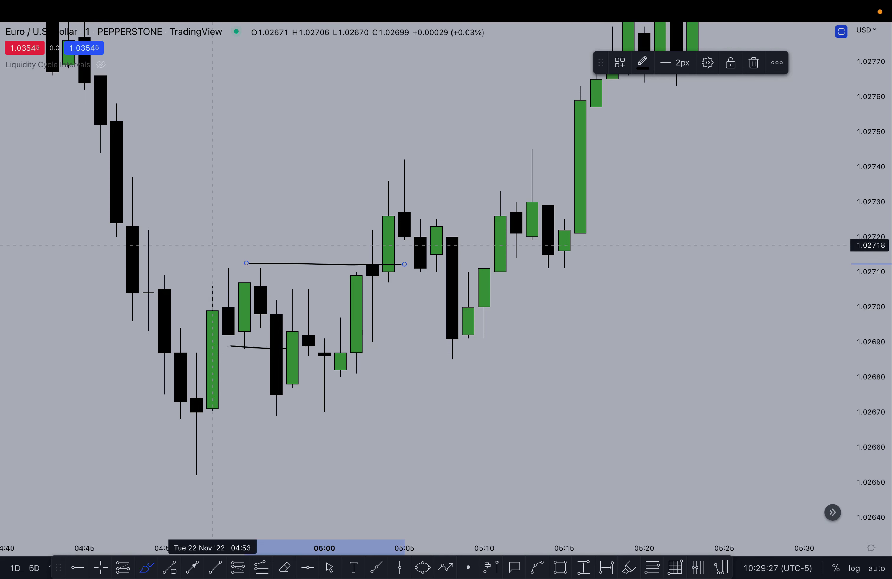
left_click_drag(406, 159, 532, 160)
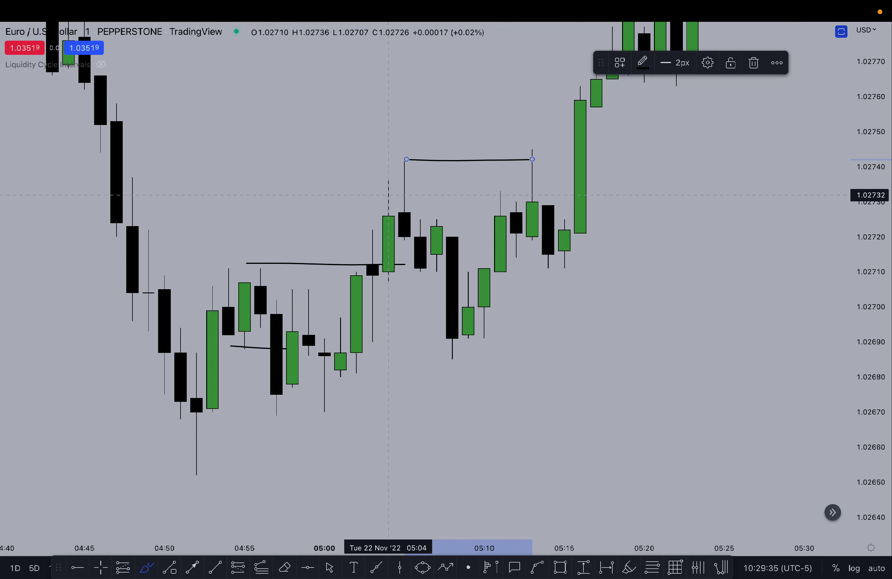
Box the price action from about 05:03 to 05:18, circle the candles around 05:13 and draw an arrow up to about 1.0276.
mouse_move(390, 195)
left_mouse_down()
mouse_move(468, 269)
mouse_move(408, 319)
mouse_move(380, 179)
mouse_move(388, 183)
left_mouse_up()
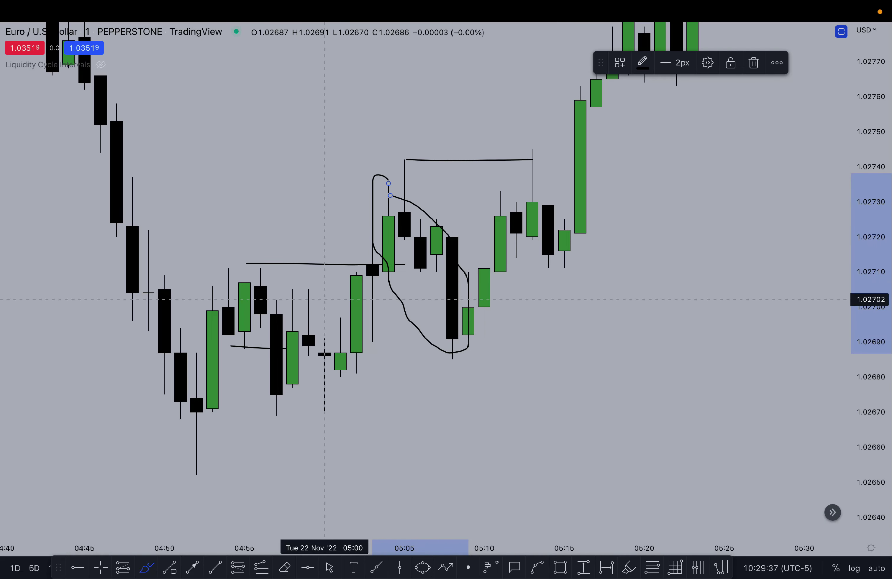
key("super+z")
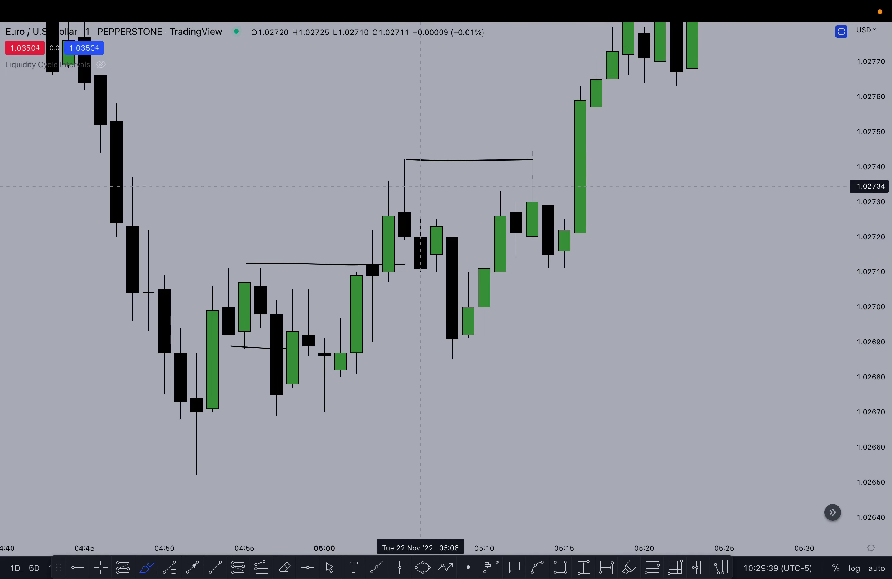
mouse_move(423, 155)
left_mouse_down()
mouse_move(612, 339)
mouse_move(373, 195)
mouse_move(372, 153)
left_mouse_up()
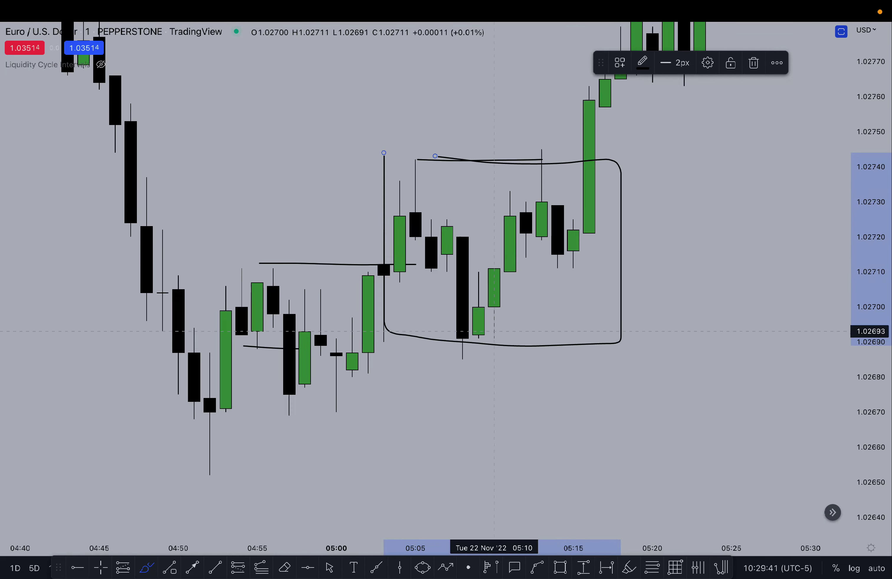
left_click_drag(561, 206, 575, 213)
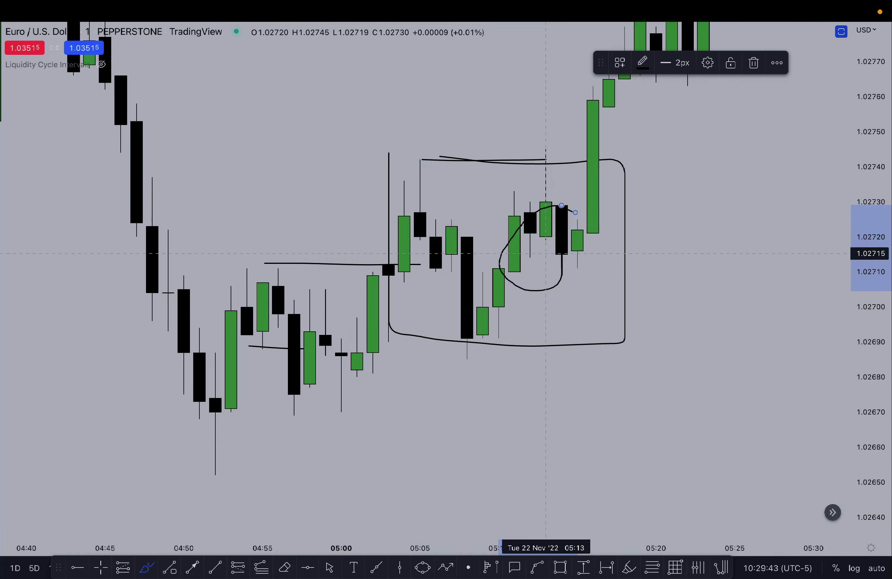
left_click_drag(547, 252, 735, 142)
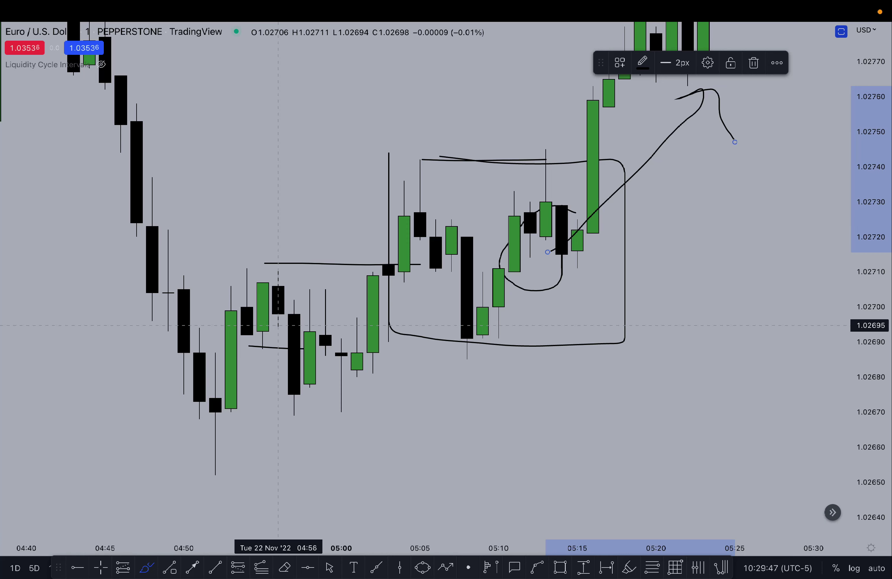
Undo the arrow, circle, box and level lines brushed around 05:00.
key("super+z")
key("super+z")
key("super+z")
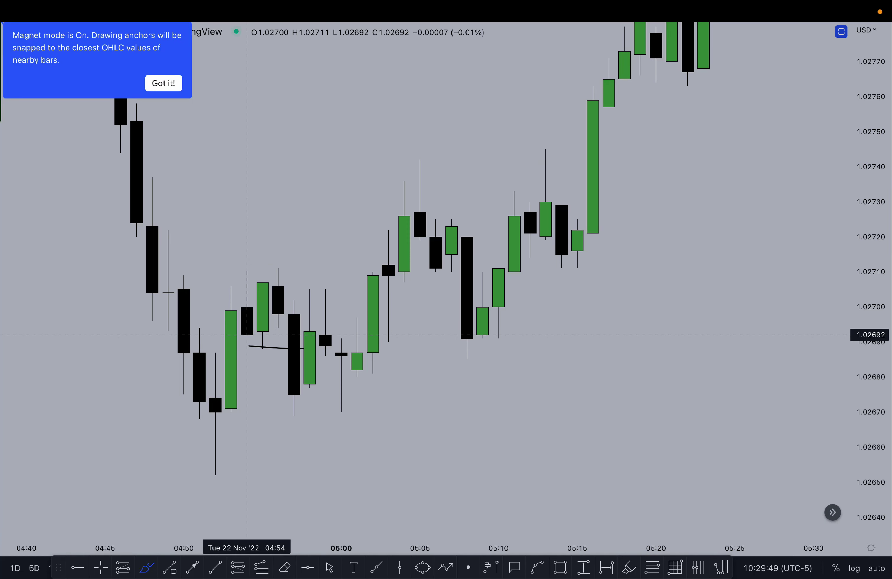
Examine the wider 1-minute price action from 21 November through the current order levels on 23 November.
scroll(246, 335, "down", 5)
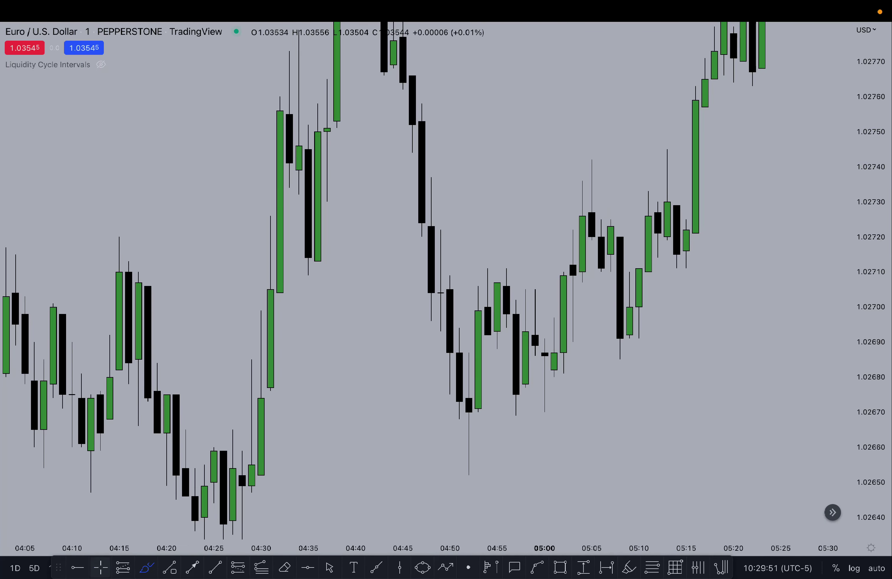
left_click(100, 567)
left_click_drag(808, 271, 511, 382)
left_click_drag(870, 264, 870, 476)
left_click_drag(682, 306, 596, 310)
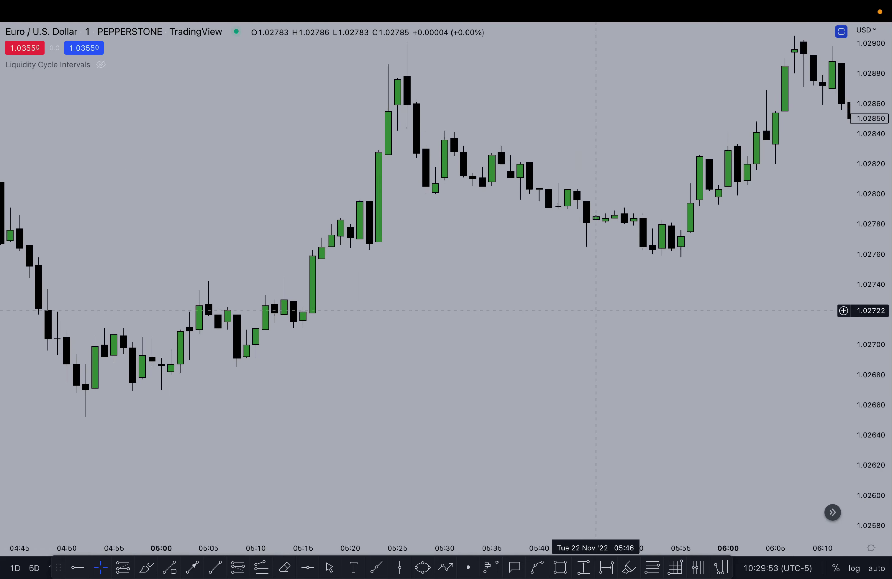
scroll(414, 324, "down", 10)
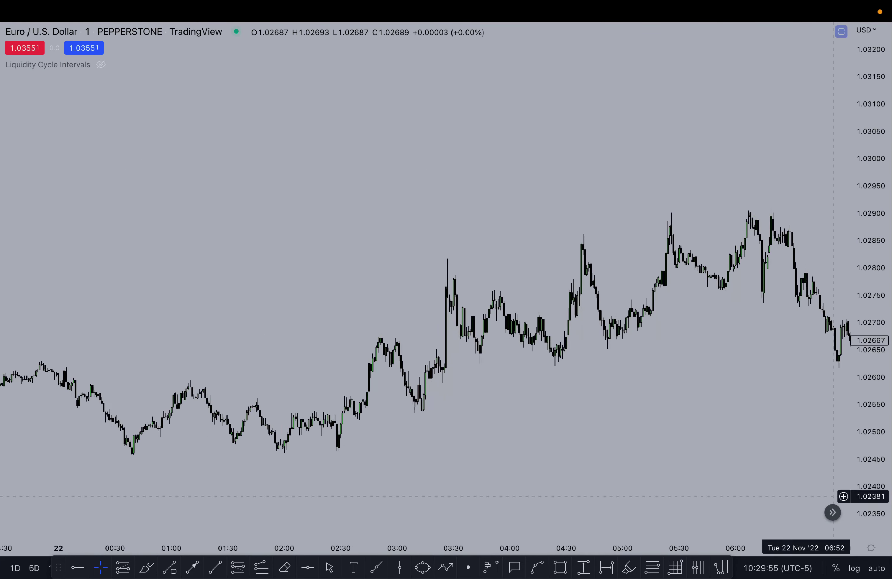
scroll(611, 439, "down", 10)
left_click_drag(743, 366, 119, 285)
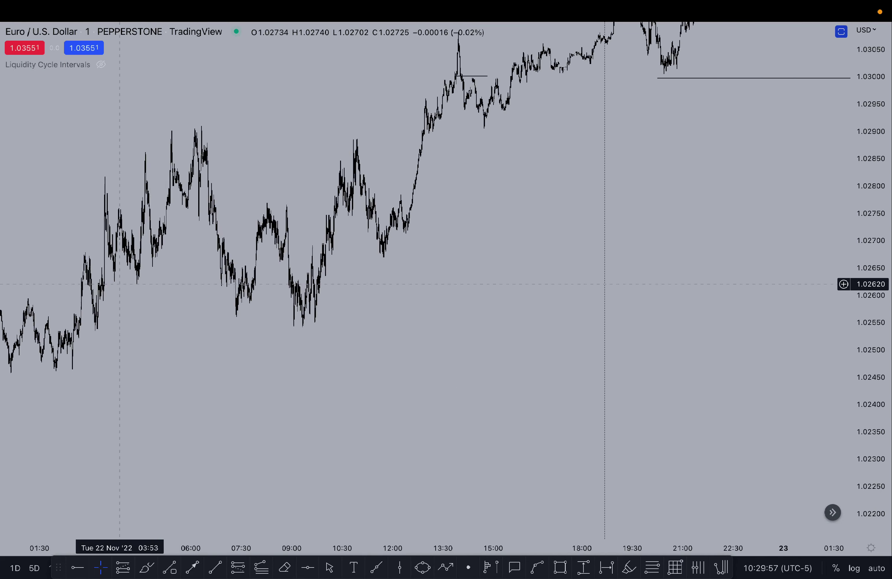
scroll(120, 284, "right", 15)
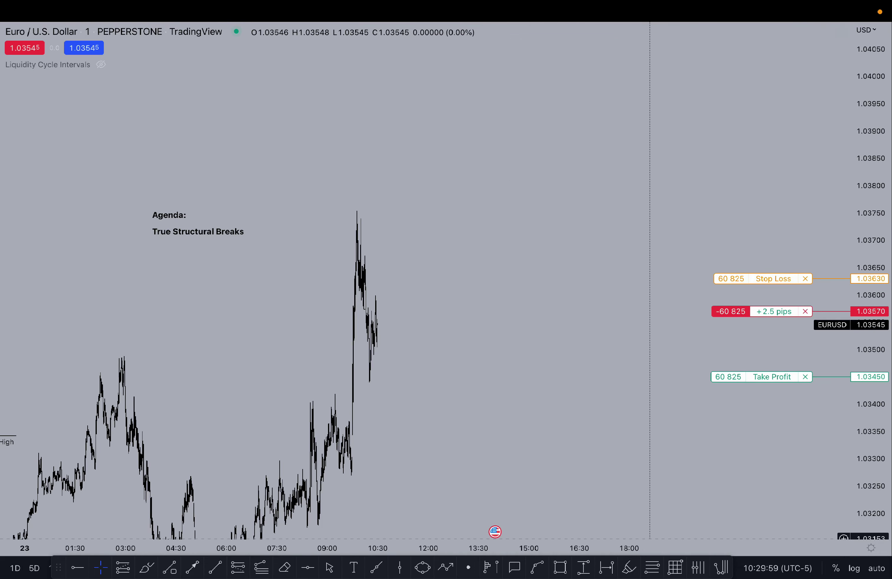
scroll(650, 538, "left", 20)
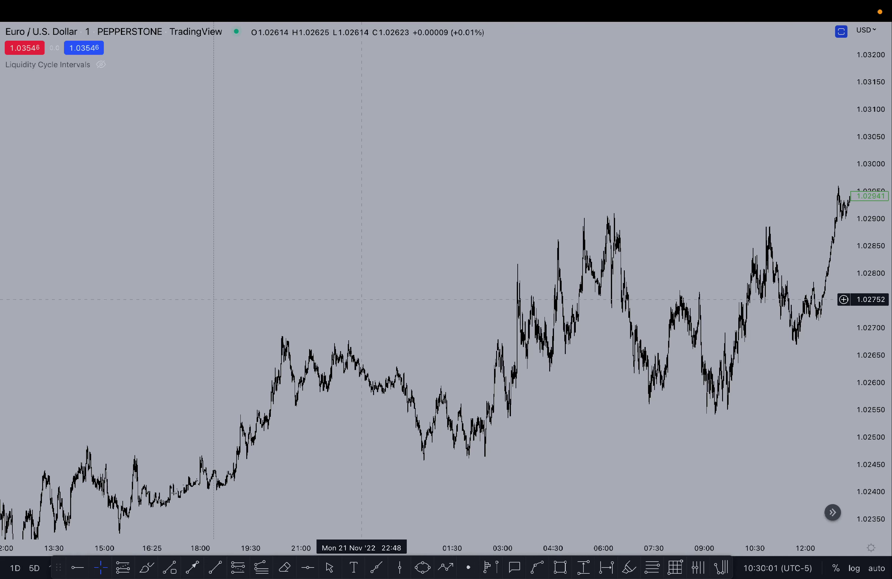
Frame the 22 November decline and recovery from about 10:25 to 12:20 on the 1-minute chart.
scroll(453, 313, "up", 10)
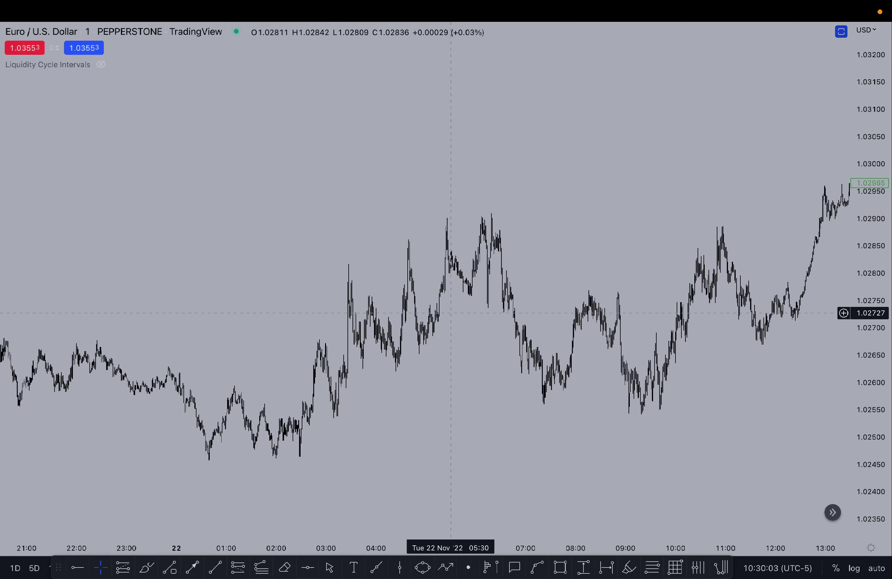
scroll(452, 313, "up", 1)
left_click_drag(870, 470, 870, 244)
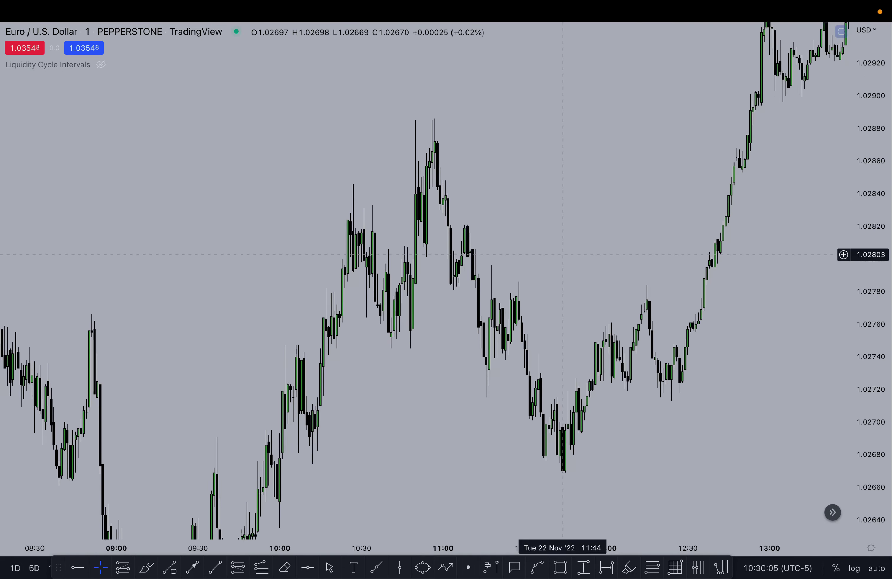
scroll(561, 255, "up", 5)
left_click_drag(221, 227, 673, 237)
scroll(603, 237, "up", 3)
scroll(602, 237, "right", 10)
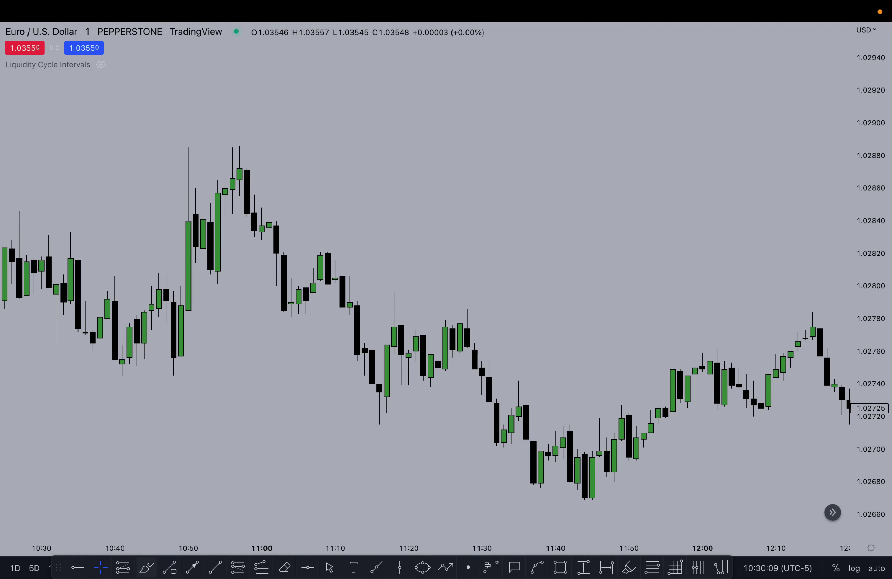
Exit full screen, start bar replay from 11:00 on 22 November and switch the chart to the 30-second interval.
left_click(146, 568)
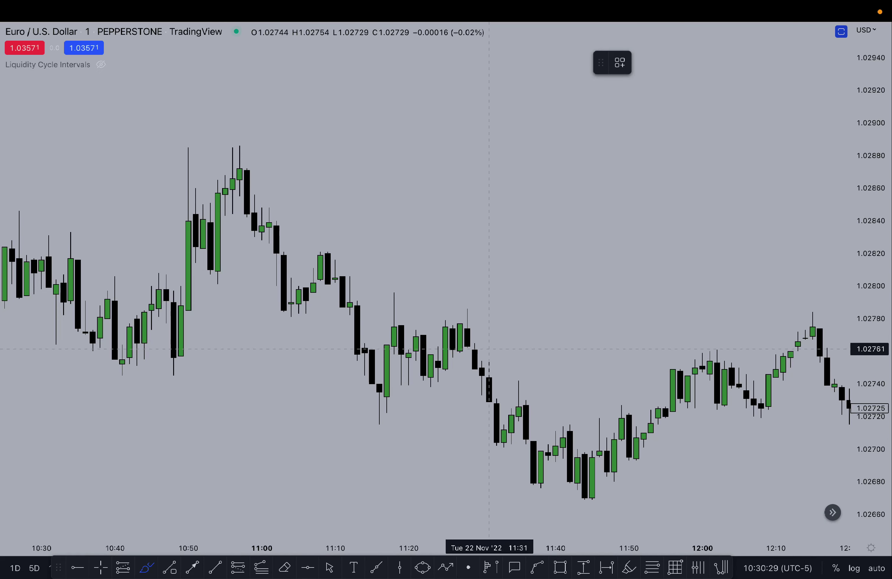
scroll(485, 350, "down", 5)
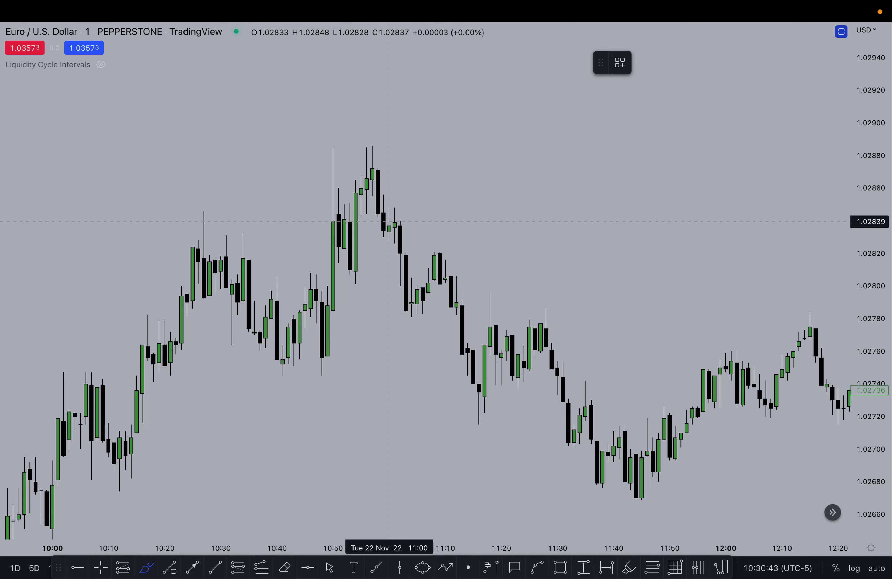
key("Escape")
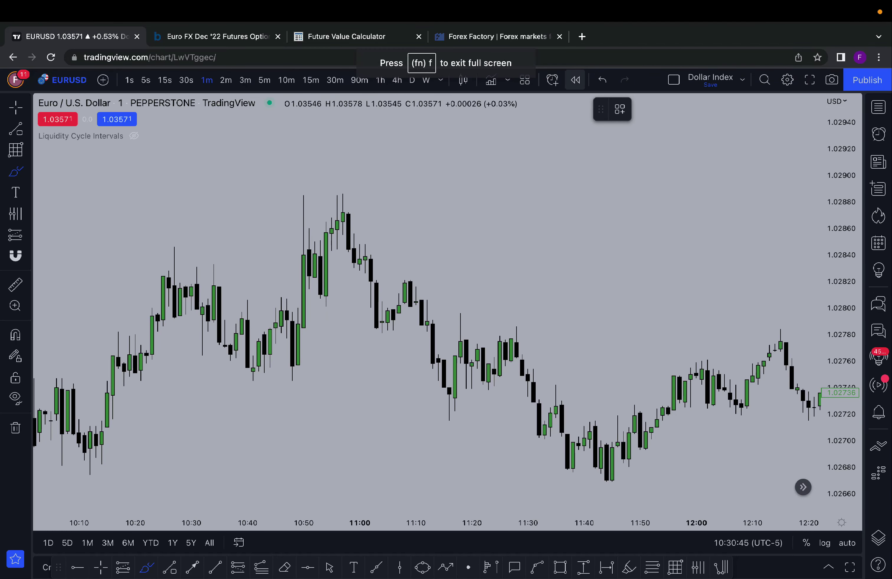
left_click(365, 250)
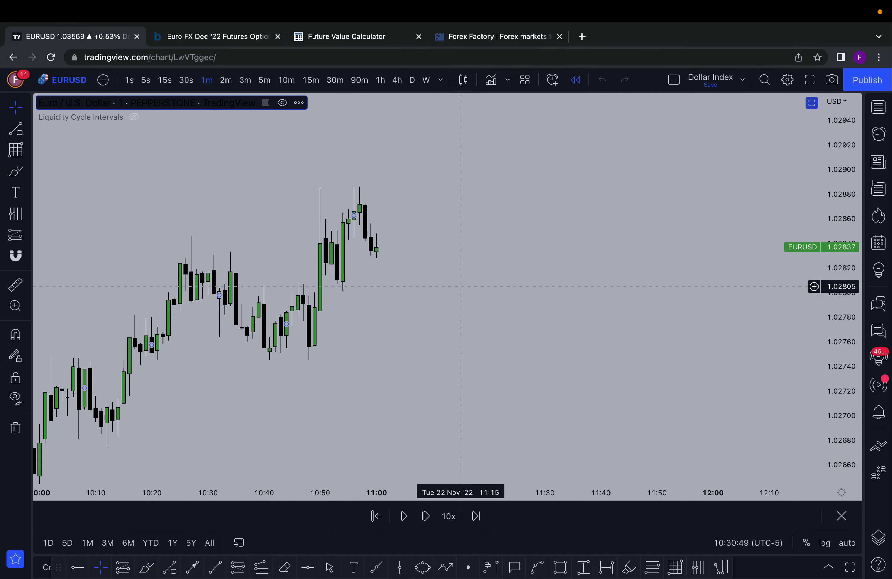
type("30s")
key("Return")
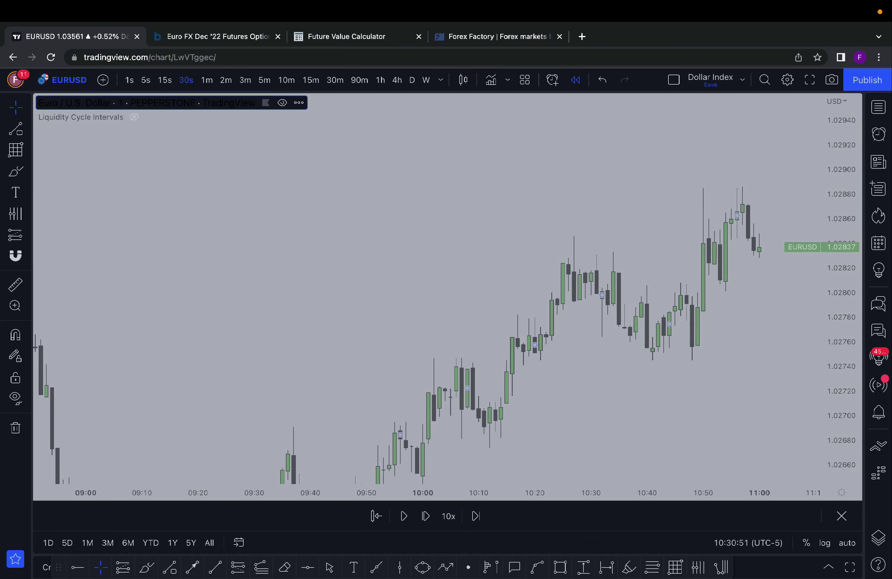
Show the 30-second replay chart in full screen and frame the candles from about 10:00 to 11:00.
left_click(809, 80)
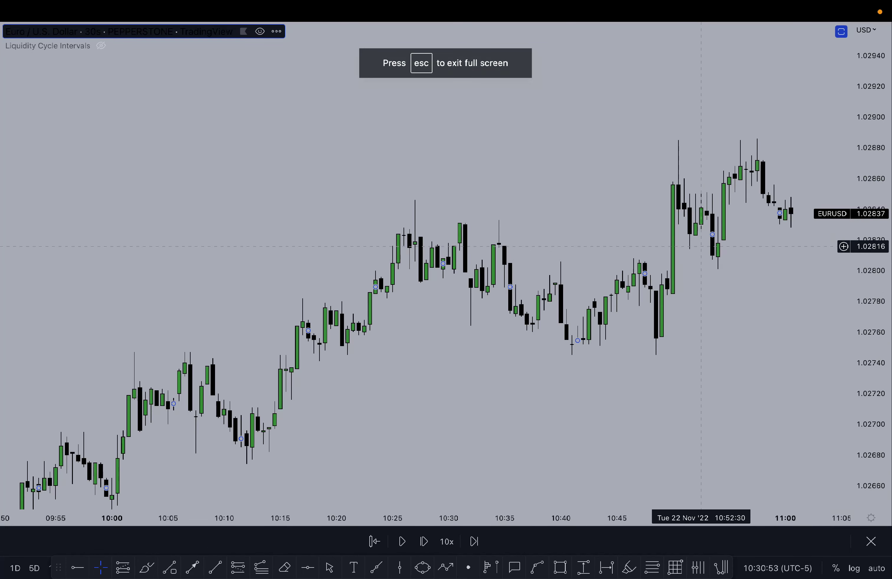
scroll(701, 247, "up", 5)
left_click_drag(742, 286, 594, 303)
scroll(523, 496, "down", 5)
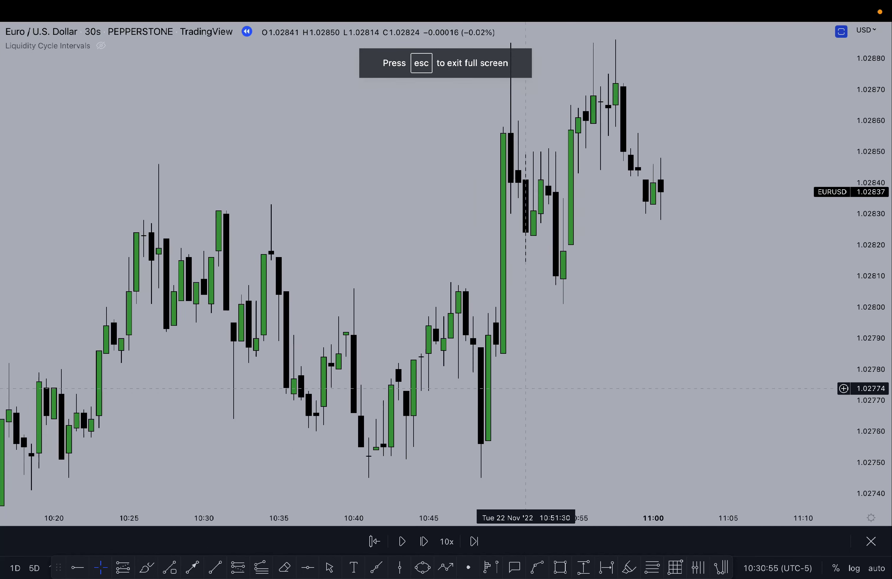
scroll(702, 363, "down", 5)
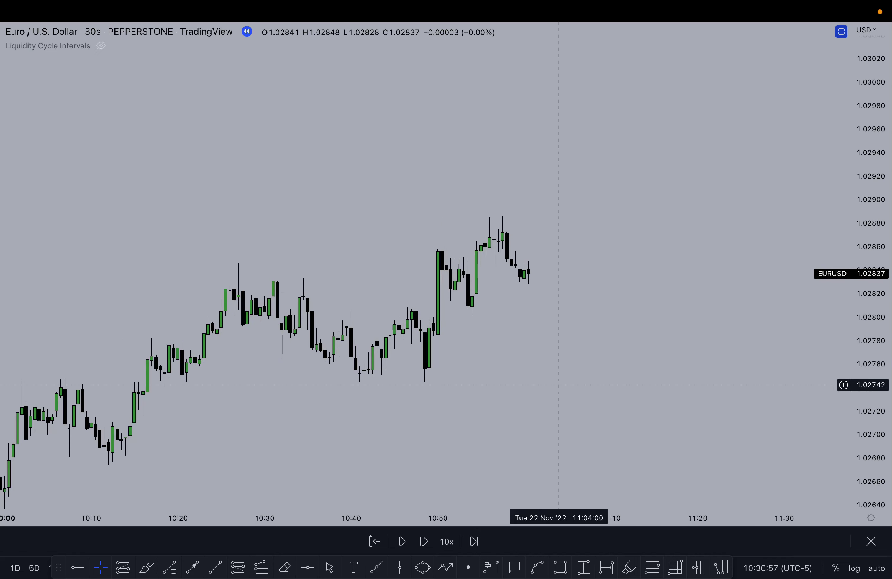
Draw level lines at about 1.02854 from 10:52 to 10:58 and along the 1.02800 low from about 10:53 to 11:07.
key("alt+t")
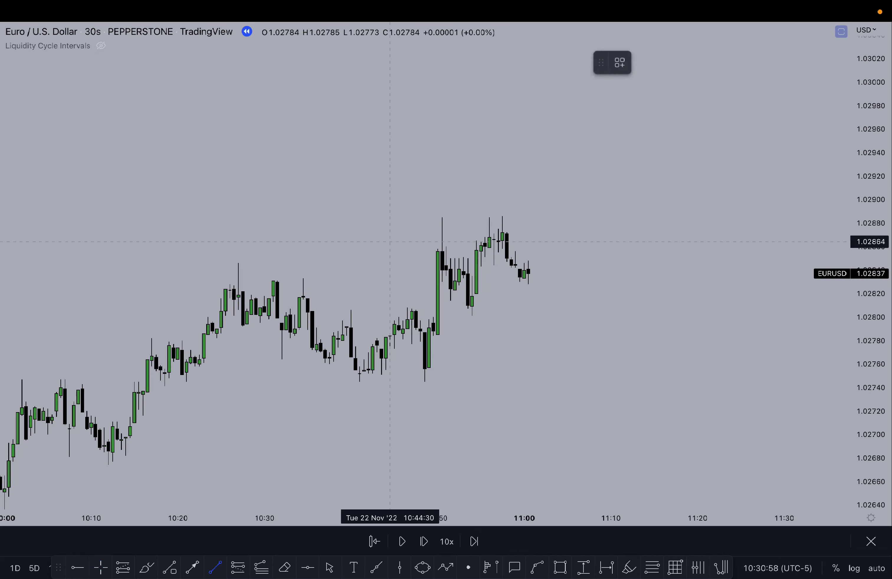
left_click(454, 254)
left_click(506, 255)
key("alt+t")
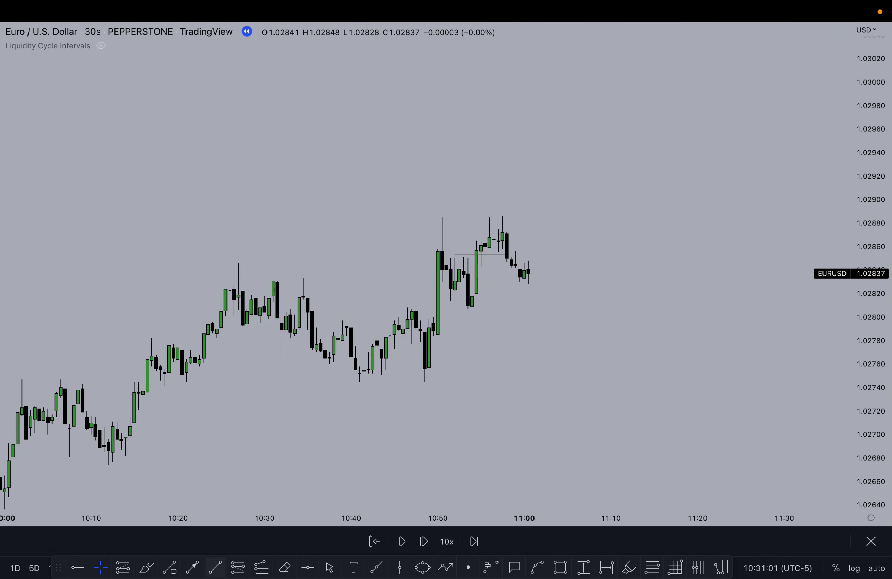
left_click(468, 316)
left_click(588, 315)
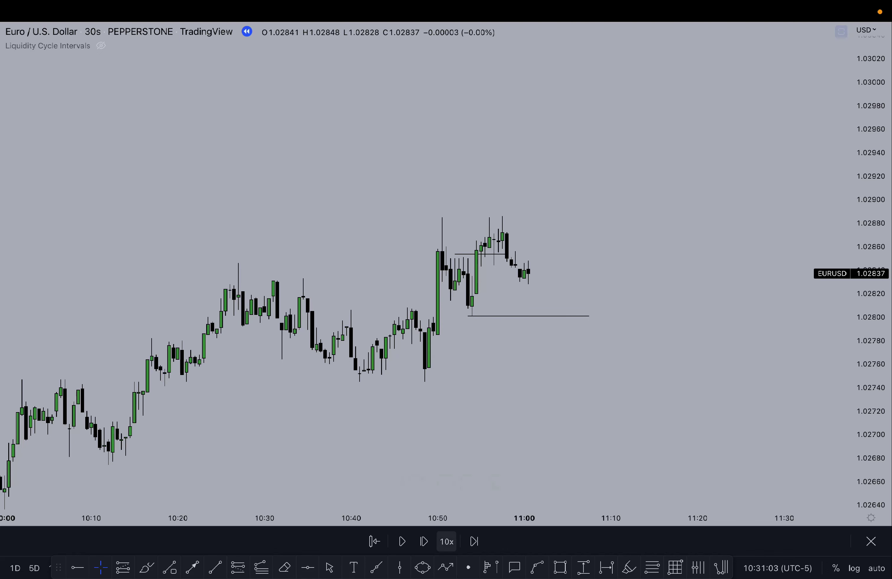
Advance the replay bar by bar from 11:00 to about 11:14 on 22 November.
key("shift+Right")
key("shift+Right")
key("shift+Right")
key("shift+Right")
key("shift+Right")
key("shift+Right")
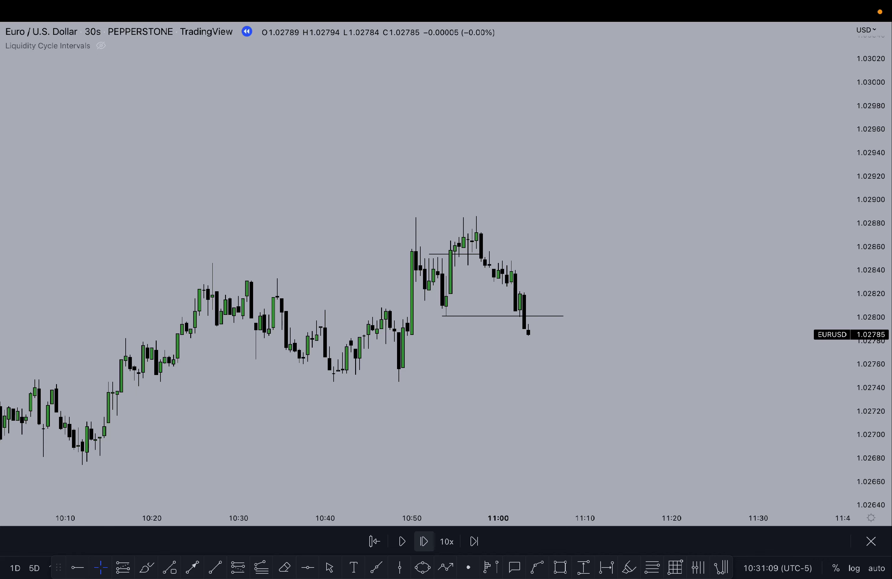
key("shift+Right")
key("shift+Right")
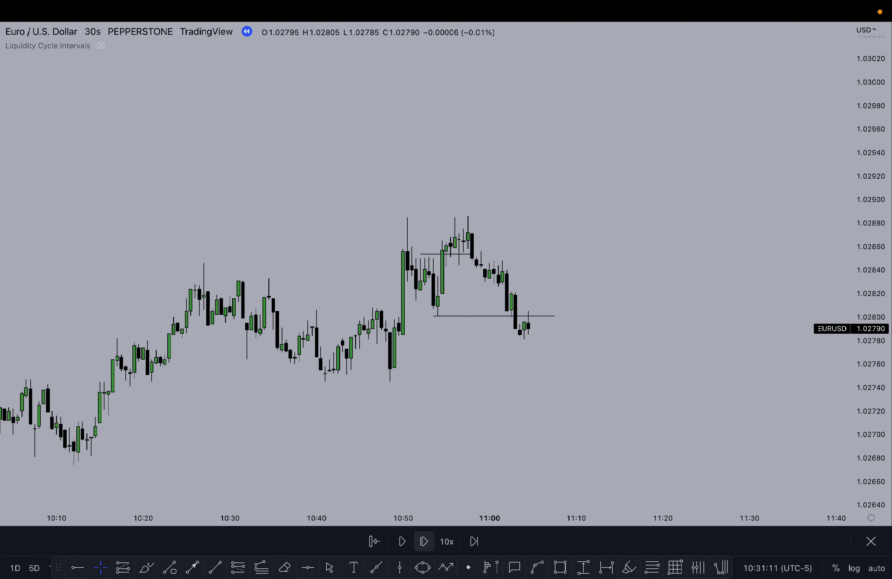
key("shift+Right")
key("shift+Right")
key("shift+Right")
key("shift+Right")
key("shift+Right")
key("shift+Right")
key("shift+Right")
key("shift+Right")
key("shift+Right")
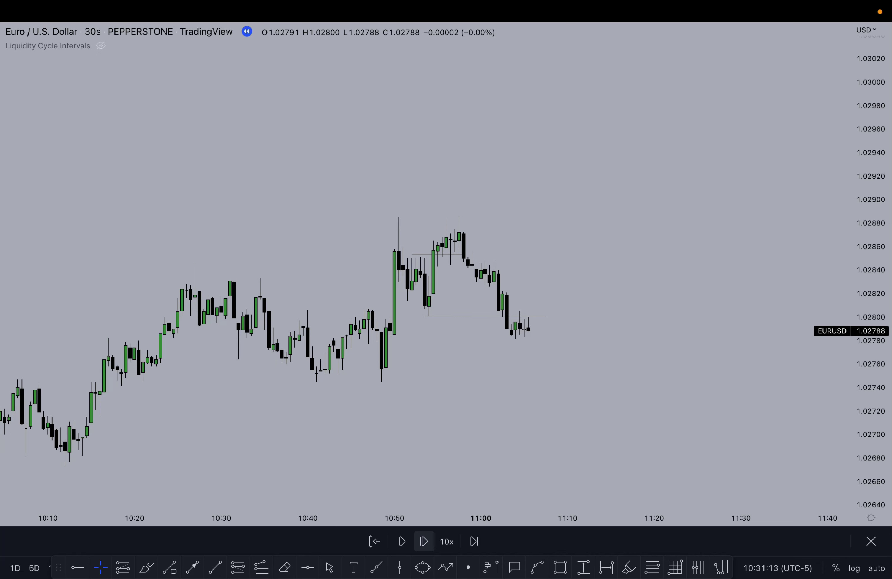
key("shift+Right")
key("shift+Right")
key("shift+Right")
key("shift+Right")
key("shift+Right")
key("shift+Right")
key("shift+Right")
key("shift+Right")
key("shift+Right")
key("shift+Right")
key("shift+Right")
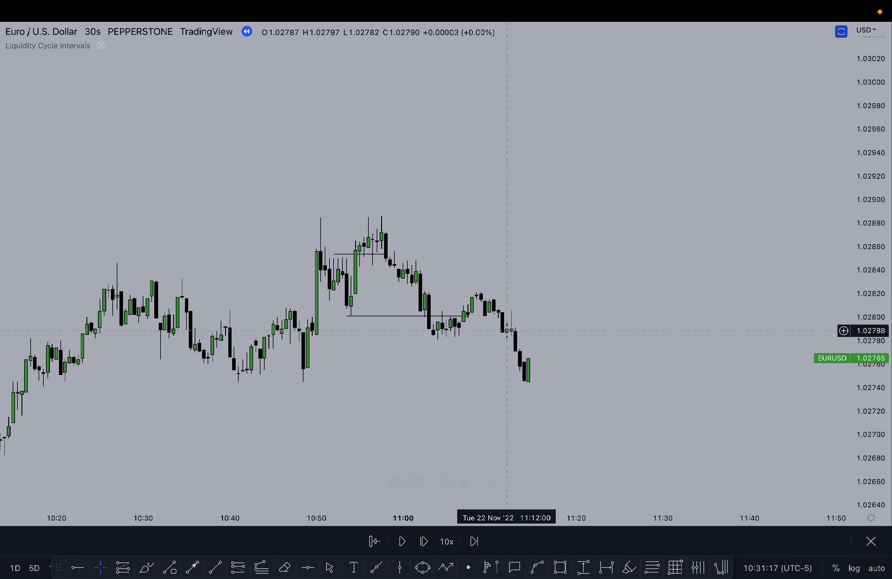
Draw a level line along the 11:03 swing low at about 1.02780, extending it to about 11:13.
key("shift+Right")
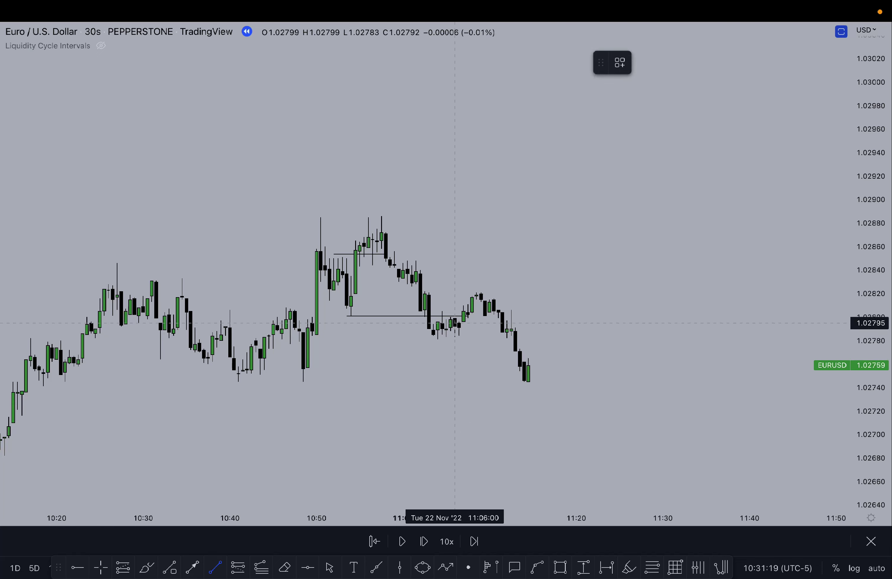
left_click_drag(434, 341, 519, 341)
left_click(381, 426)
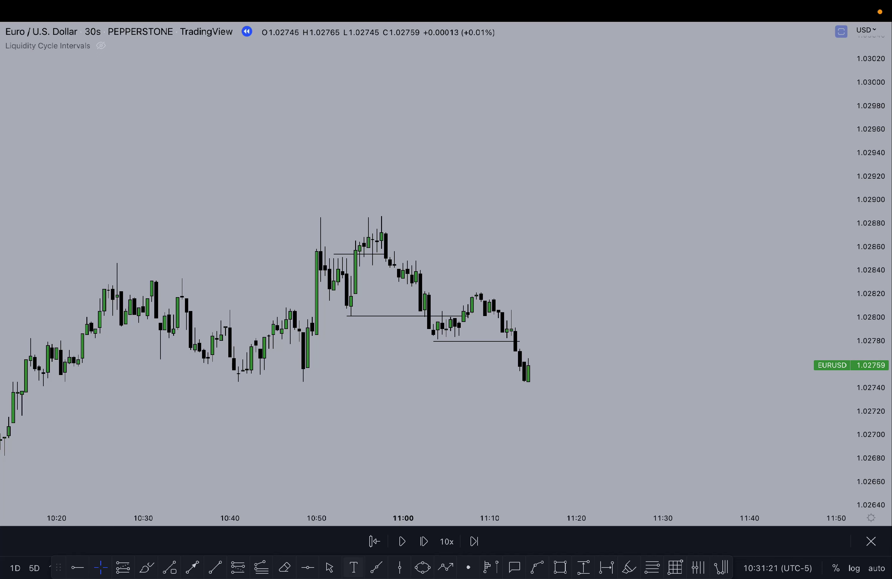
Brush a freehand loop around the pullback candles between about 11:03 and 11:13.
left_click(147, 568)
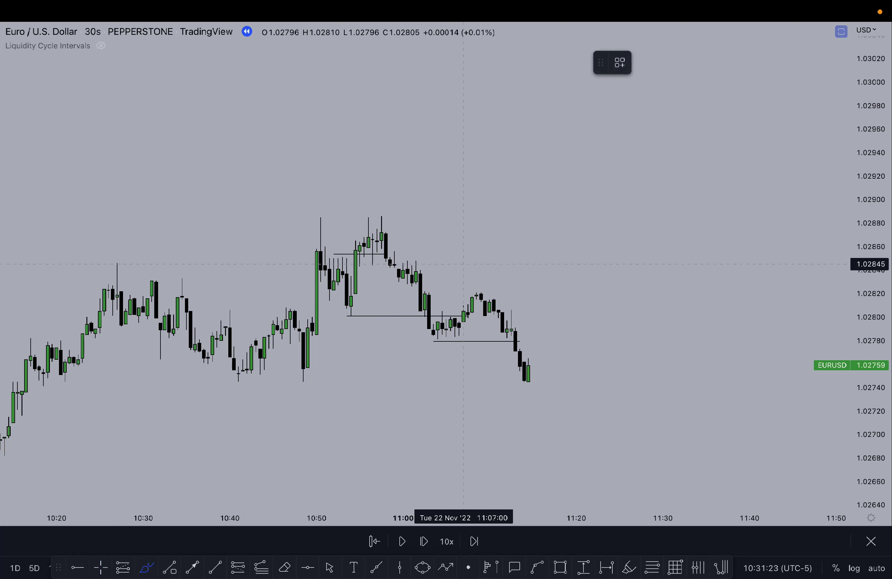
mouse_move(419, 336)
left_mouse_down()
mouse_move(483, 265)
mouse_move(464, 336)
left_mouse_up()
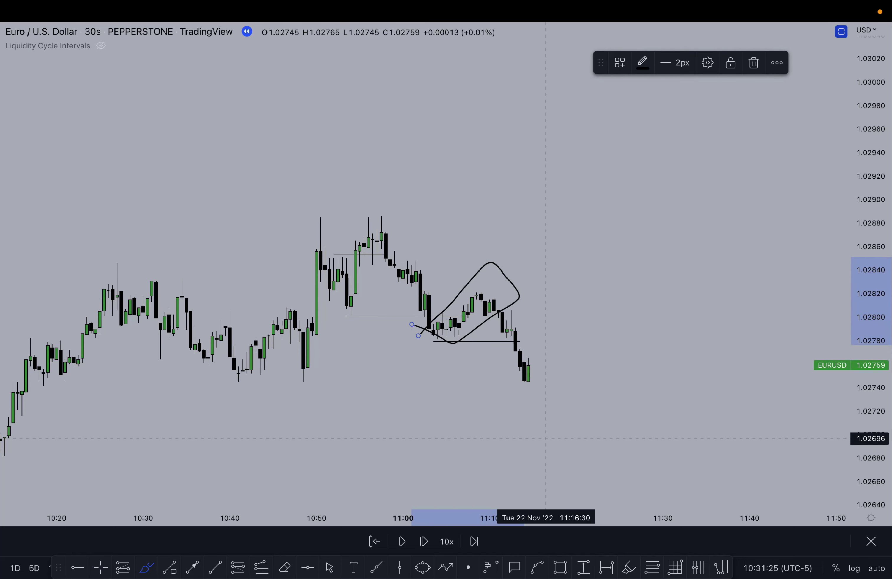
mouse_move(412, 324)
left_mouse_down()
mouse_move(481, 312)
mouse_move(515, 282)
mouse_move(587, 405)
mouse_move(606, 384)
left_mouse_up()
Remove the freehand brush strokes around the pullback, keeping the level lines.
left_click(753, 63)
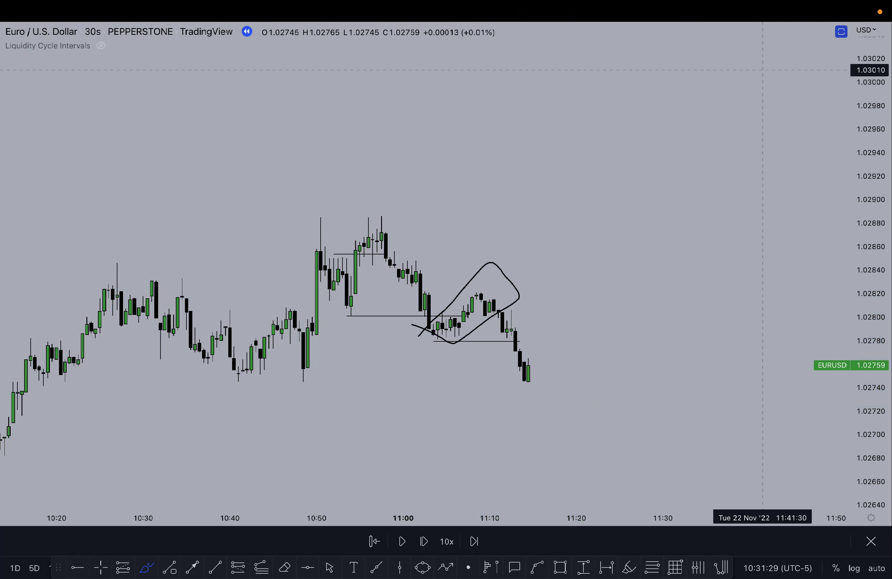
key("super+z")
key("super+z")
key("super+z")
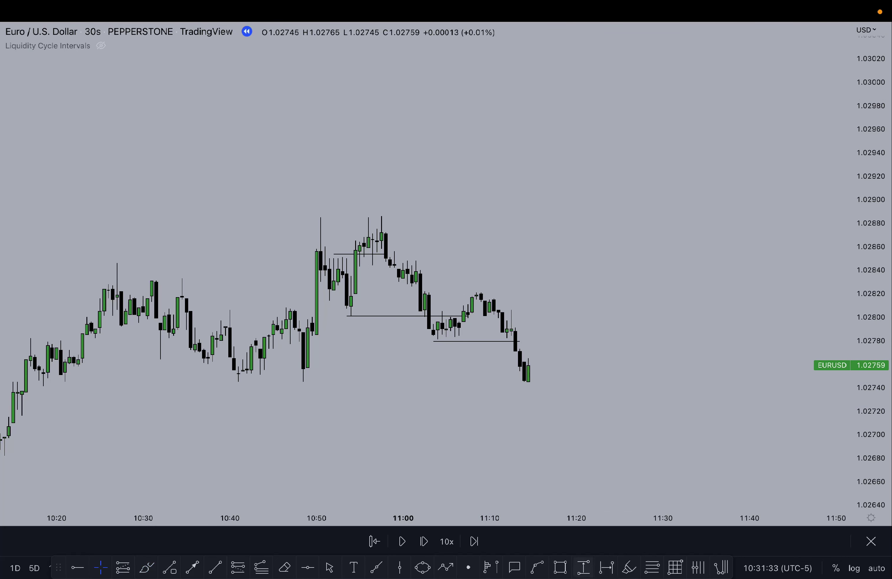
Draw a shaded rectangle over the pullback zone from about 1.02780 to 1.02822, extending it from 11:03 to about 11:41.
left_click(560, 568)
mouse_move(433, 341)
left_mouse_down()
mouse_move(641, 289)
mouse_move(758, 291)
left_mouse_up()
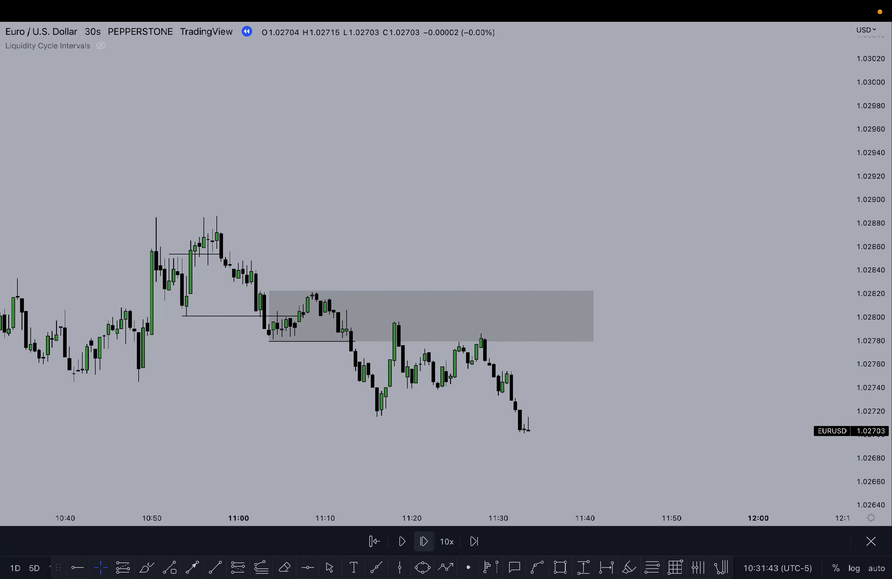
Play the replay on to about 11:41 on 22 November and pause it there.
scroll(368, 433, "down", 3)
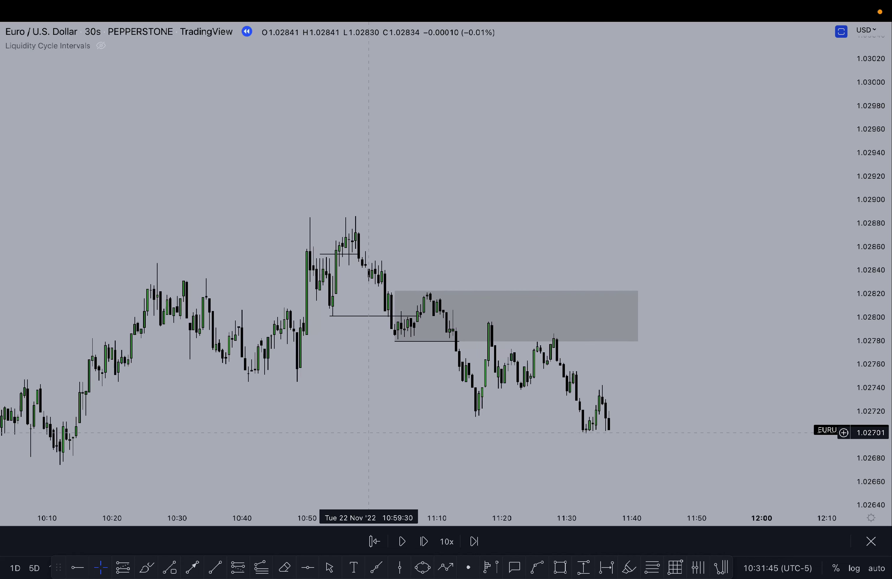
scroll(369, 433, "left", 3)
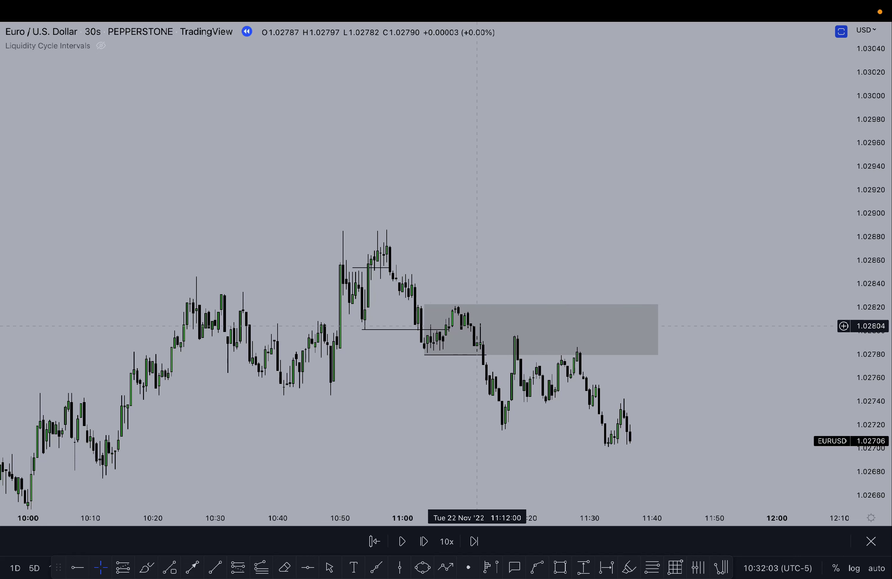
left_click_drag(654, 259, 545, 169)
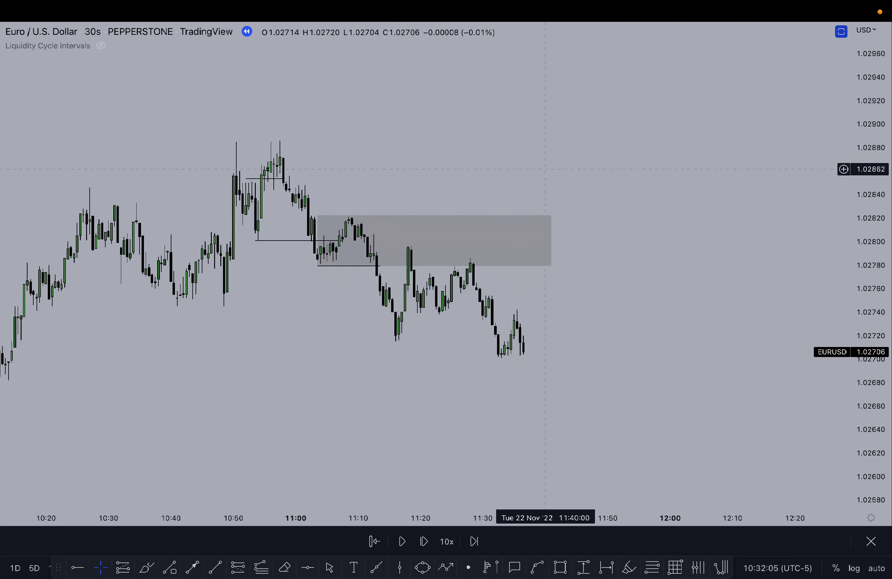
left_click(402, 541)
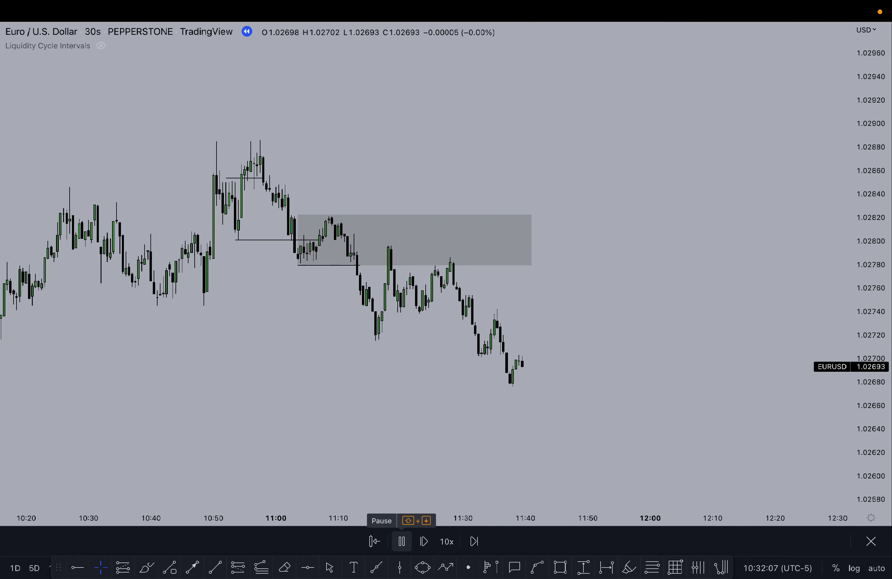
left_click(401, 542)
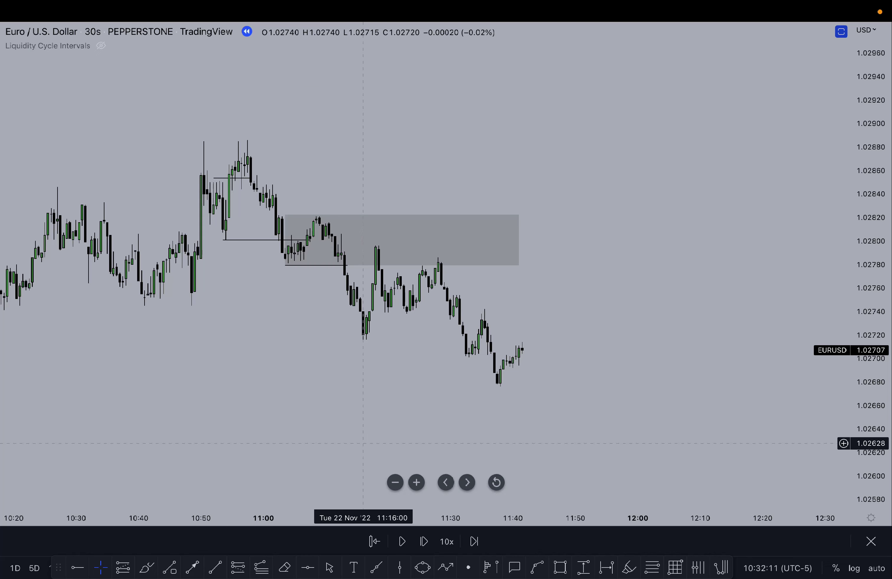
Leave full screen and replay mode, and switch the chart to the 1-minute interval.
key("Escape")
left_click(841, 516)
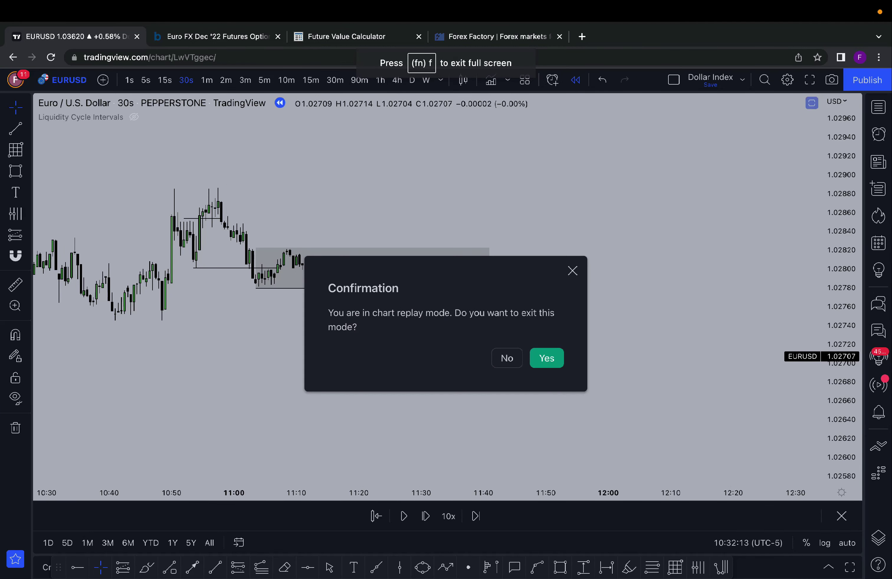
key("Return")
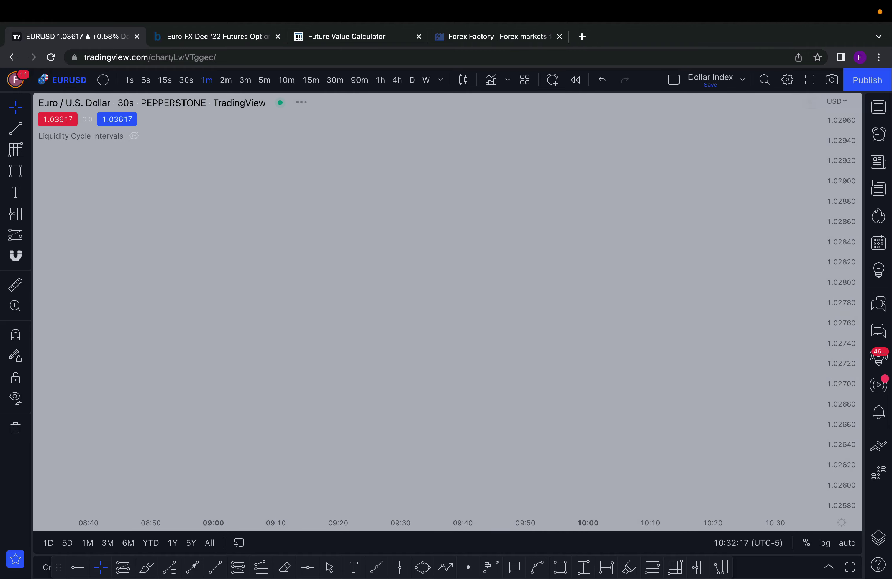
key("1")
key("Return")
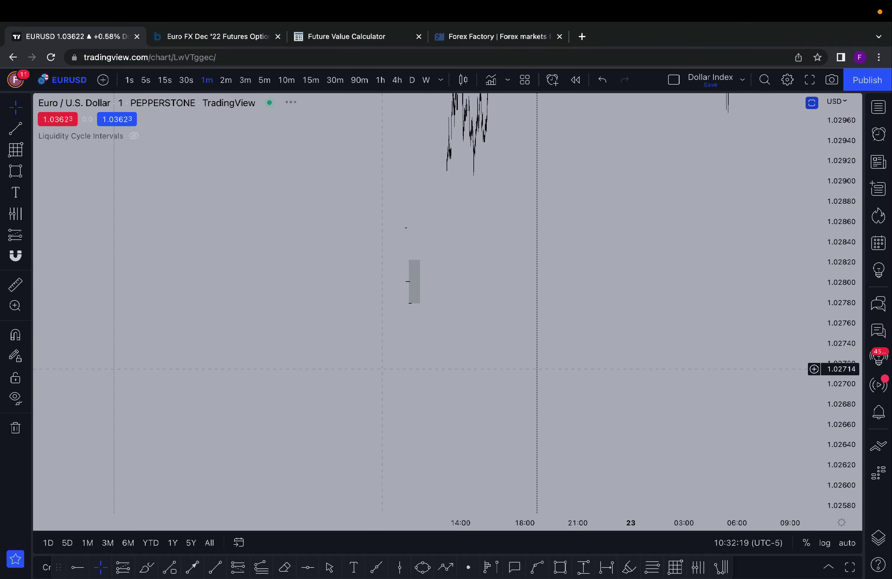
Dismiss the order notifications and review the marked 22 November zone against the price action through about 14:00.
left_click_drag(380, 369, 677, 382)
scroll(496, 295, "up", 10)
scroll(497, 295, "up", 2)
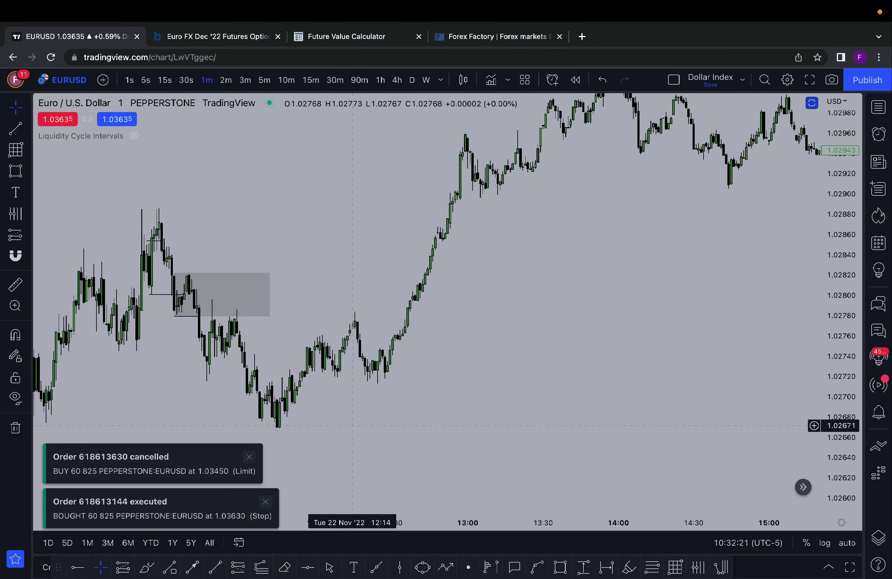
left_click(249, 457)
left_click(266, 502)
left_click_drag(263, 388, 570, 431)
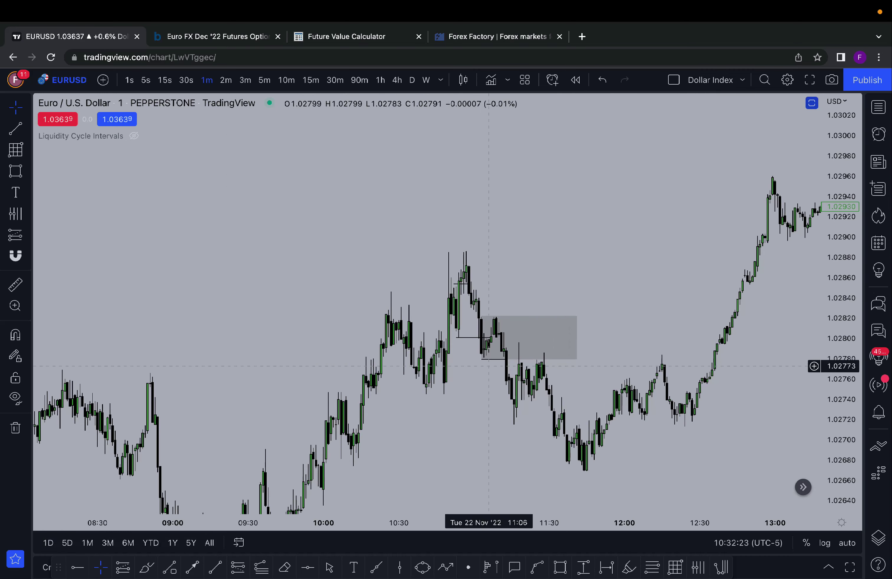
left_click_drag(561, 187, 414, 267)
Reset the chart view and examine the 23 November 1-minute price action from about 09:40 to the current candle.
right_click(415, 267)
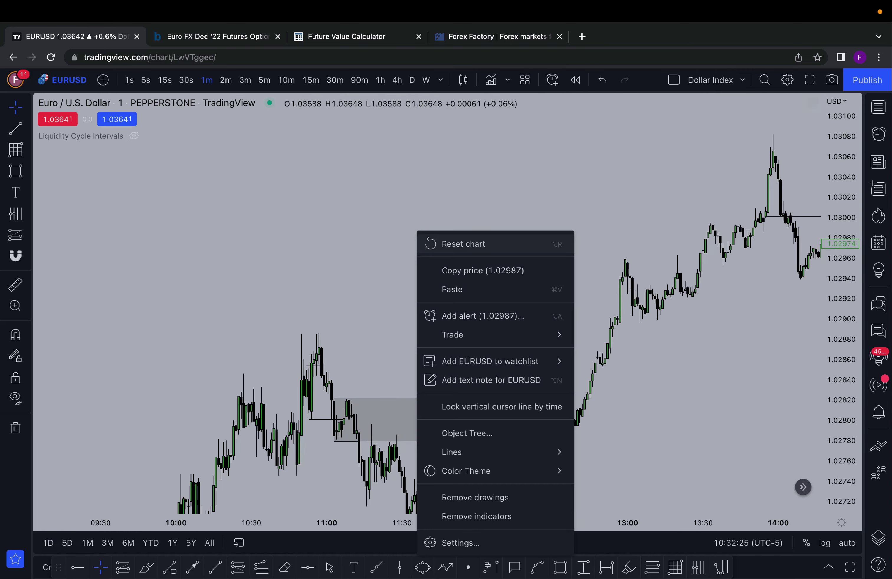
left_click(447, 243)
scroll(767, 428, "up", 5)
left_click_drag(840, 406, 841, 327)
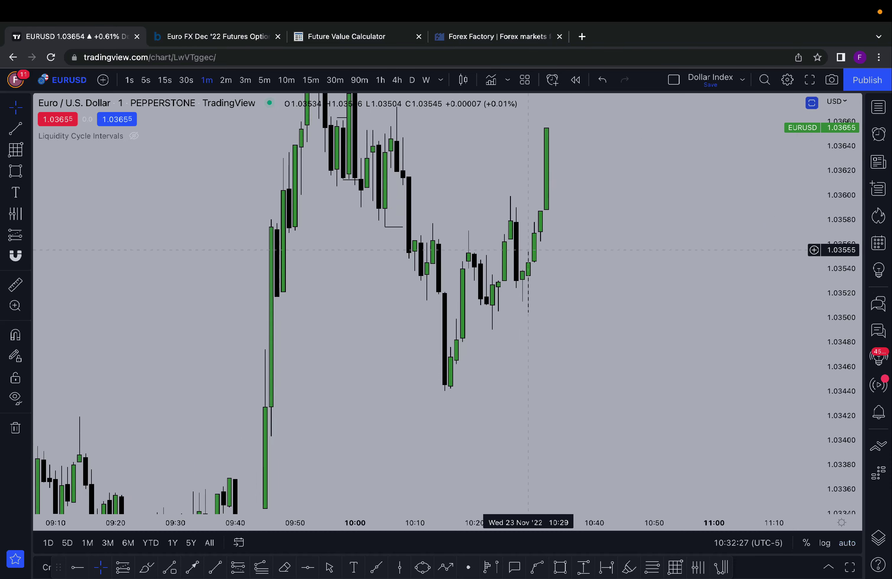
left_click_drag(527, 249, 549, 343)
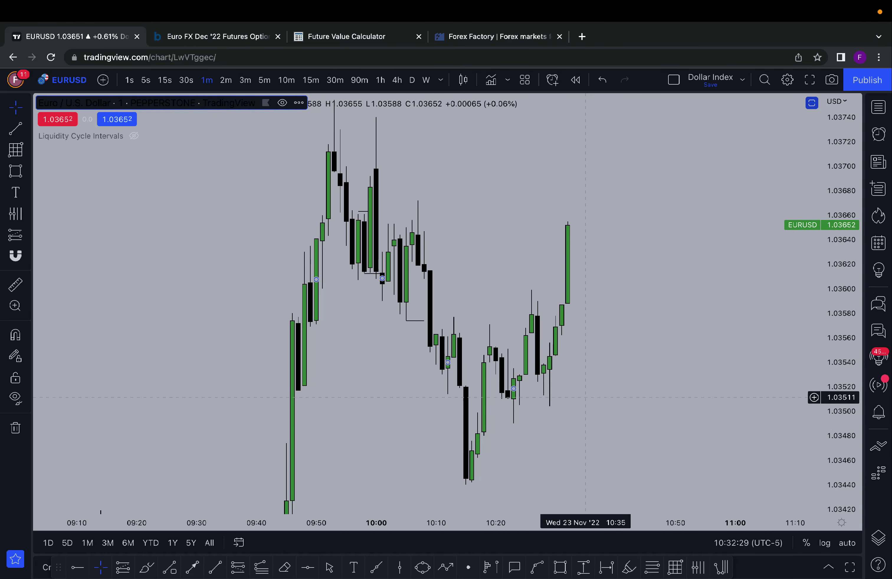
scroll(570, 386, "up", 2)
left_click(569, 382)
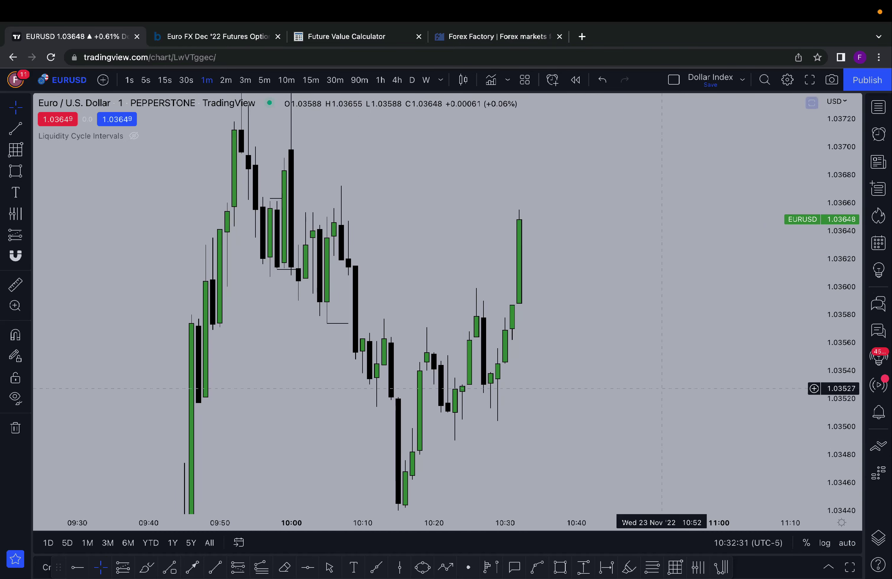
left_click_drag(661, 389, 531, 343)
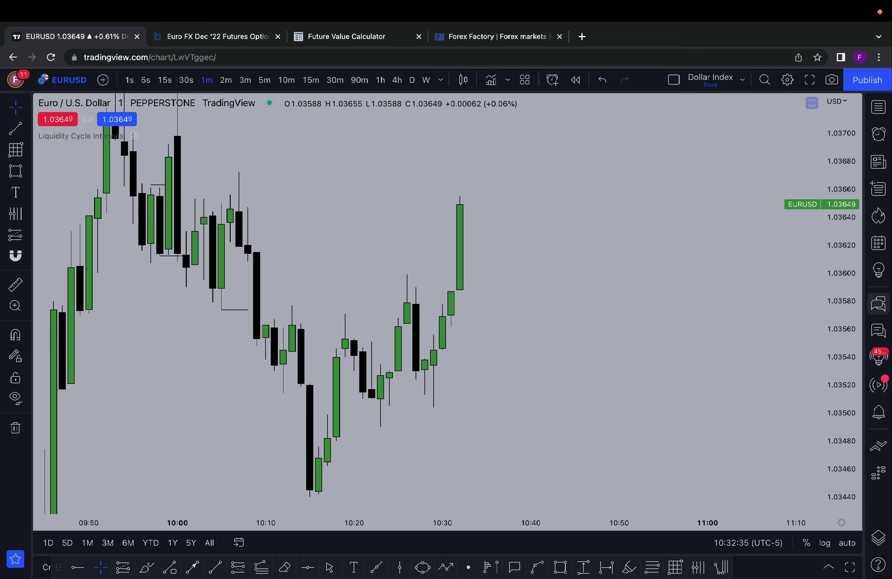
scroll(530, 362, "down", 2)
scroll(552, 383, "down", 1)
scroll(550, 382, "up", 2)
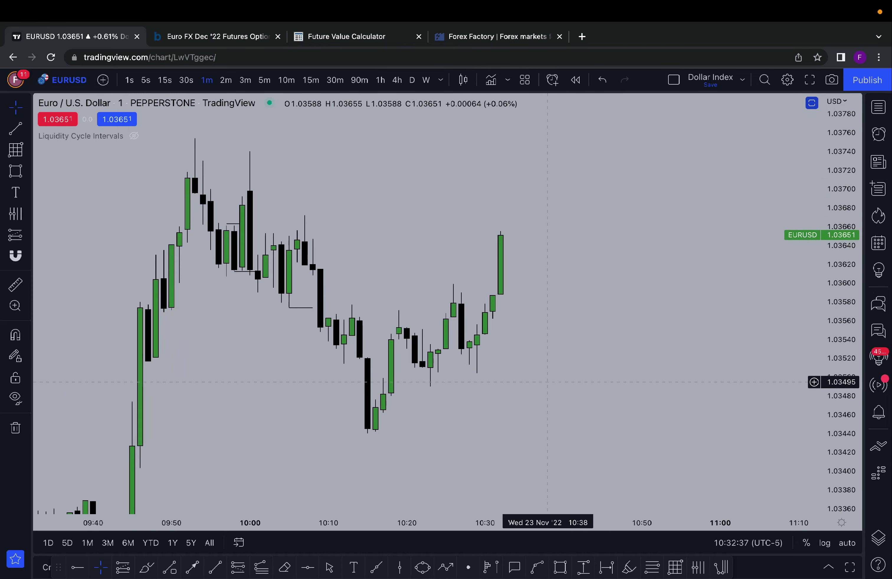